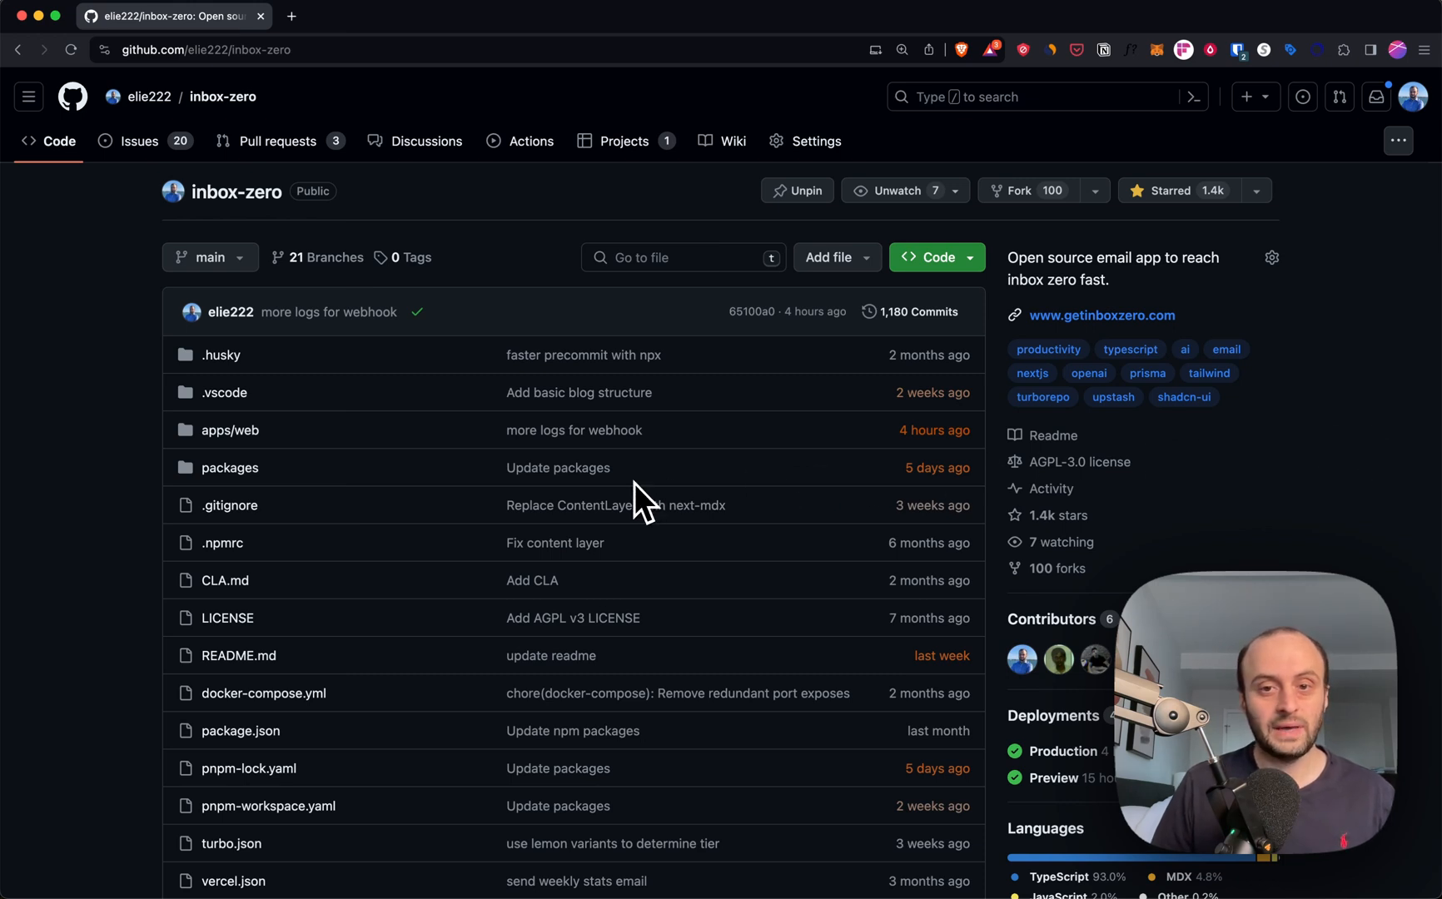
- Copy the inbox-zero repository's SSH clone URL from GitHub's Code menu
click(915, 260)
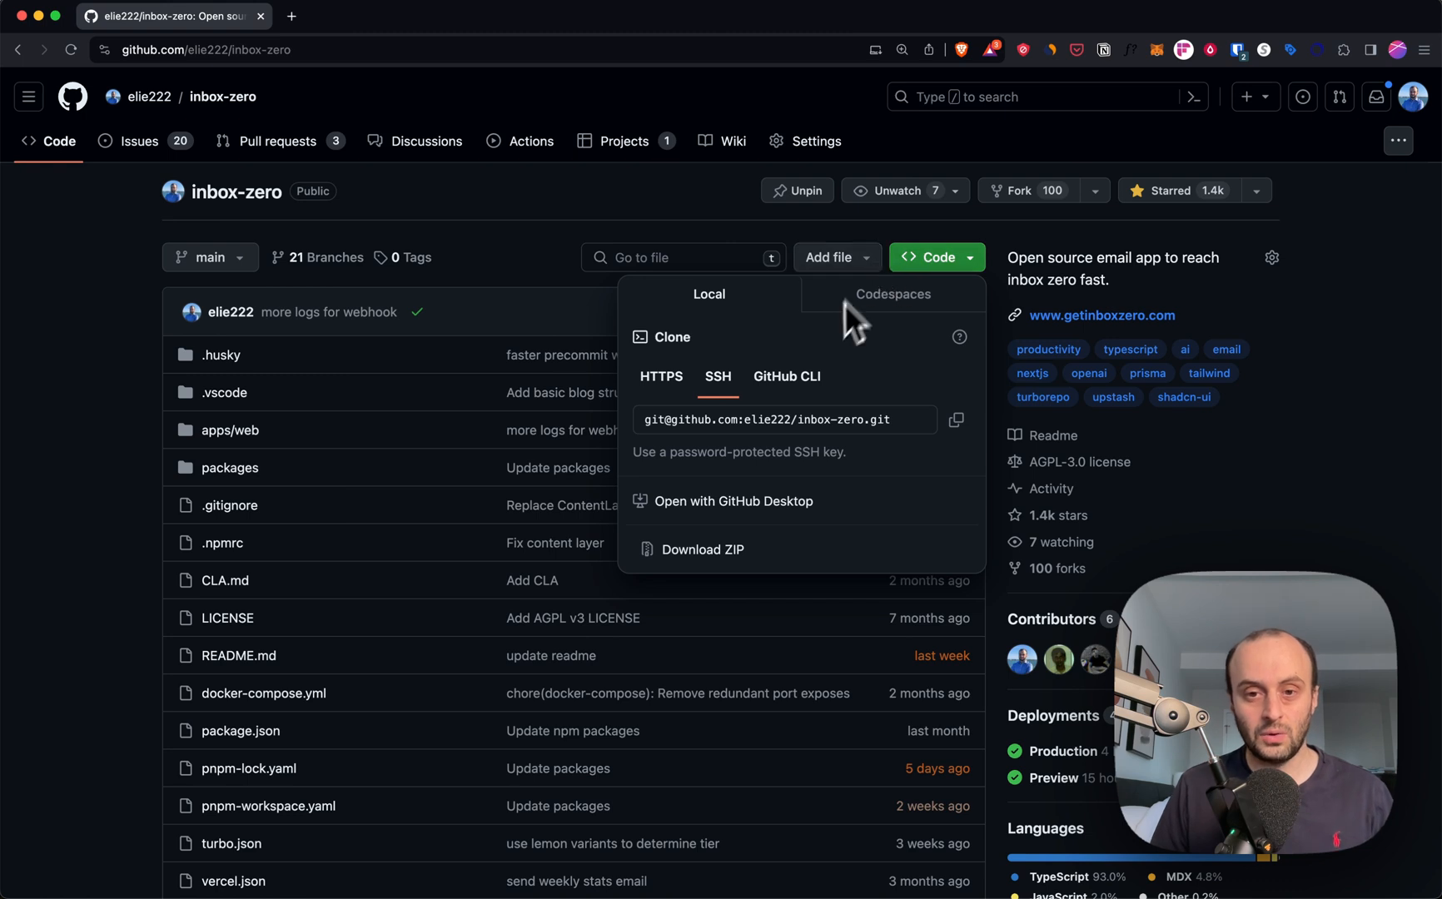
click(958, 420)
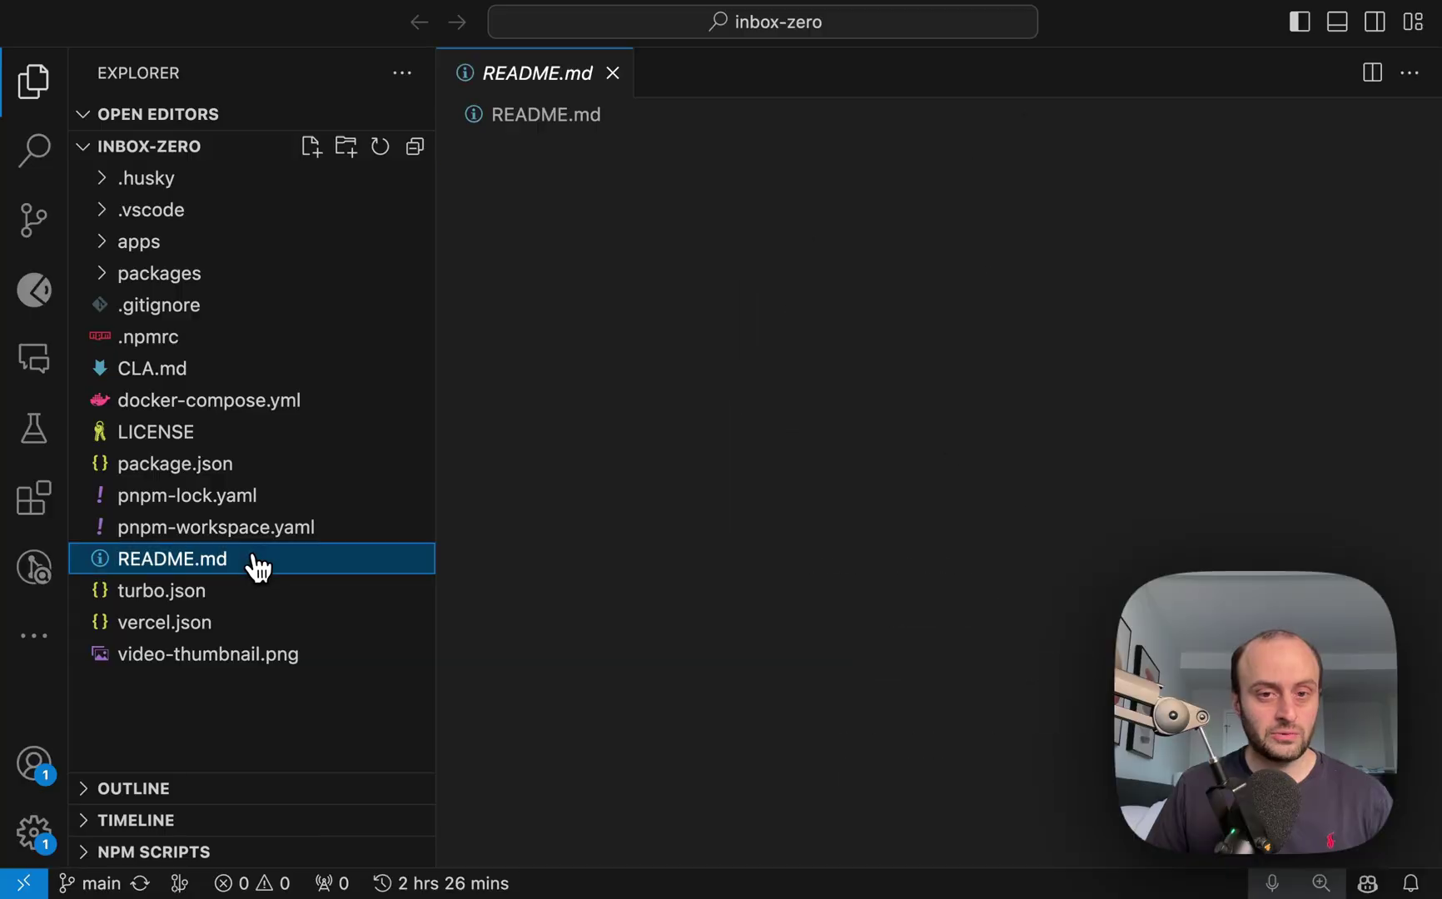
- Review the README's Node.js and pnpm requirements and bring up the terminal where pnpm i ran
click(258, 561)
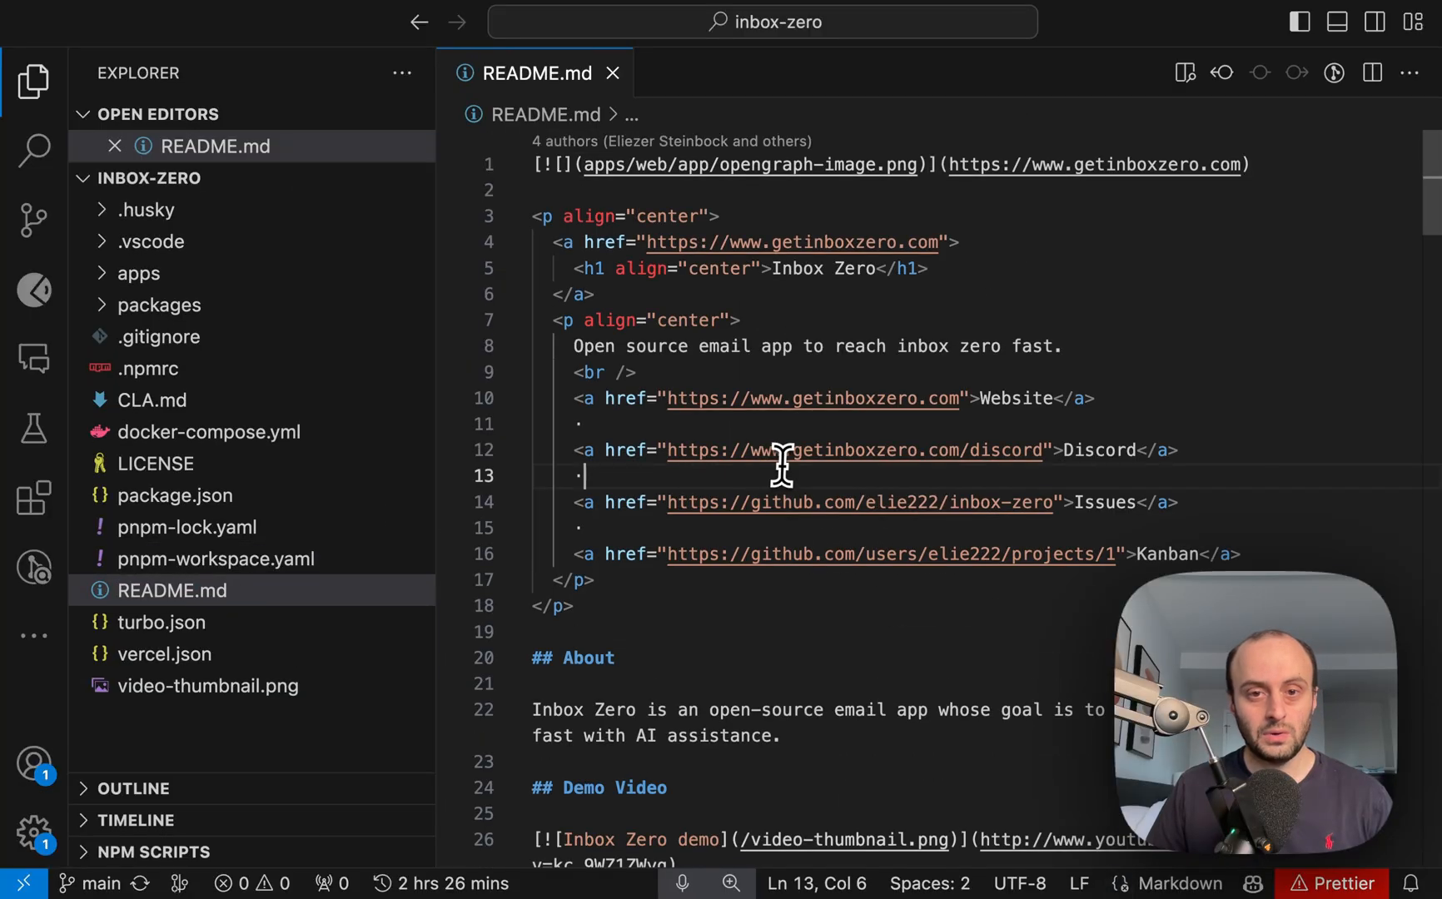
scroll(779, 470, down, 3)
scroll(778, 471, down, 3)
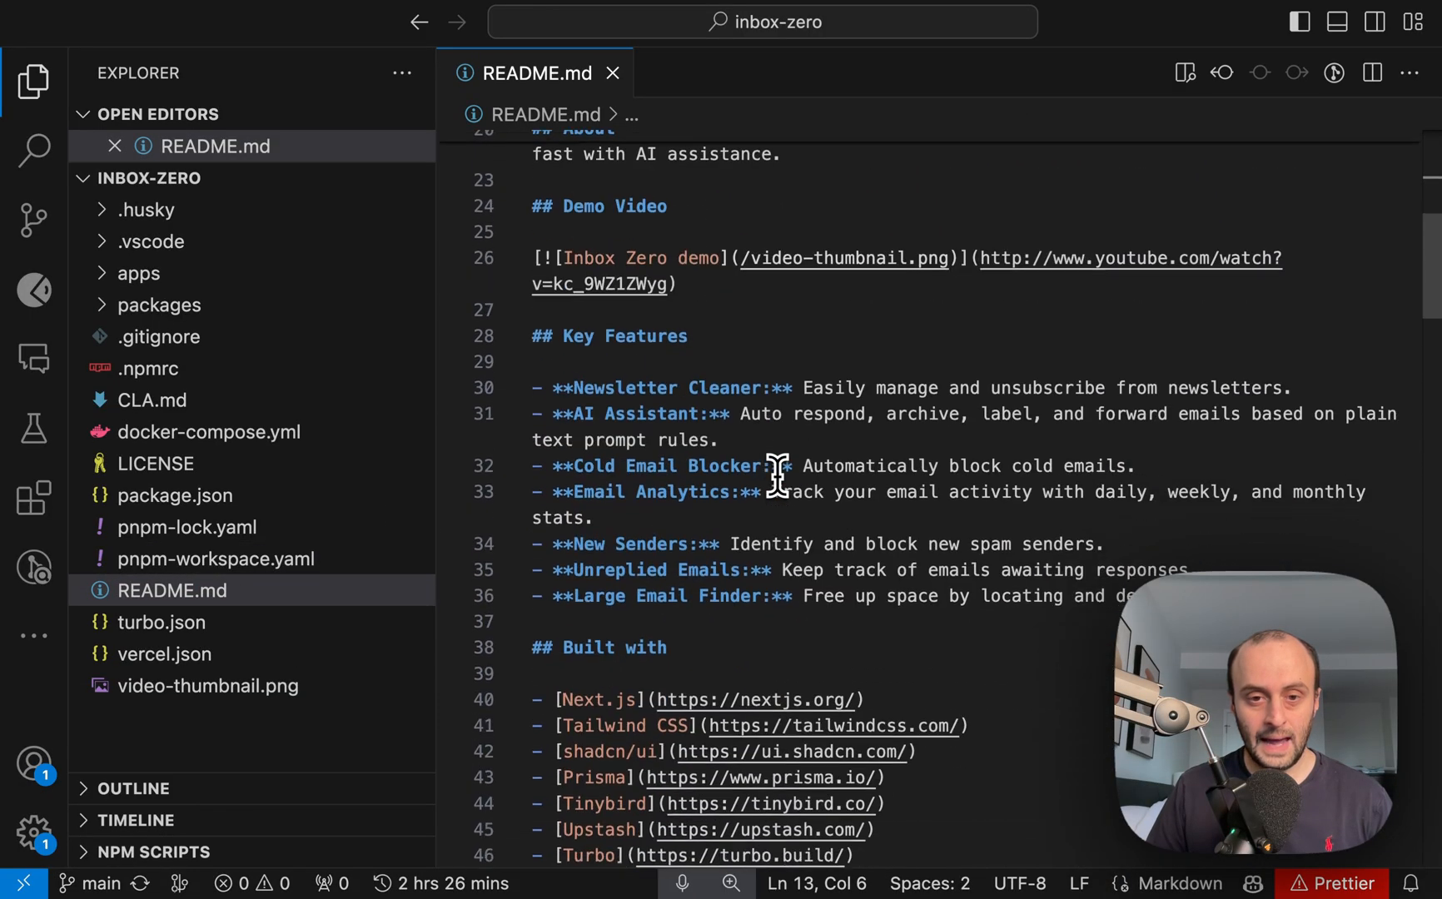
scroll(780, 470, down, 3)
scroll(778, 476, down, 4)
scroll(777, 476, down, 1)
scroll(778, 476, down, 3)
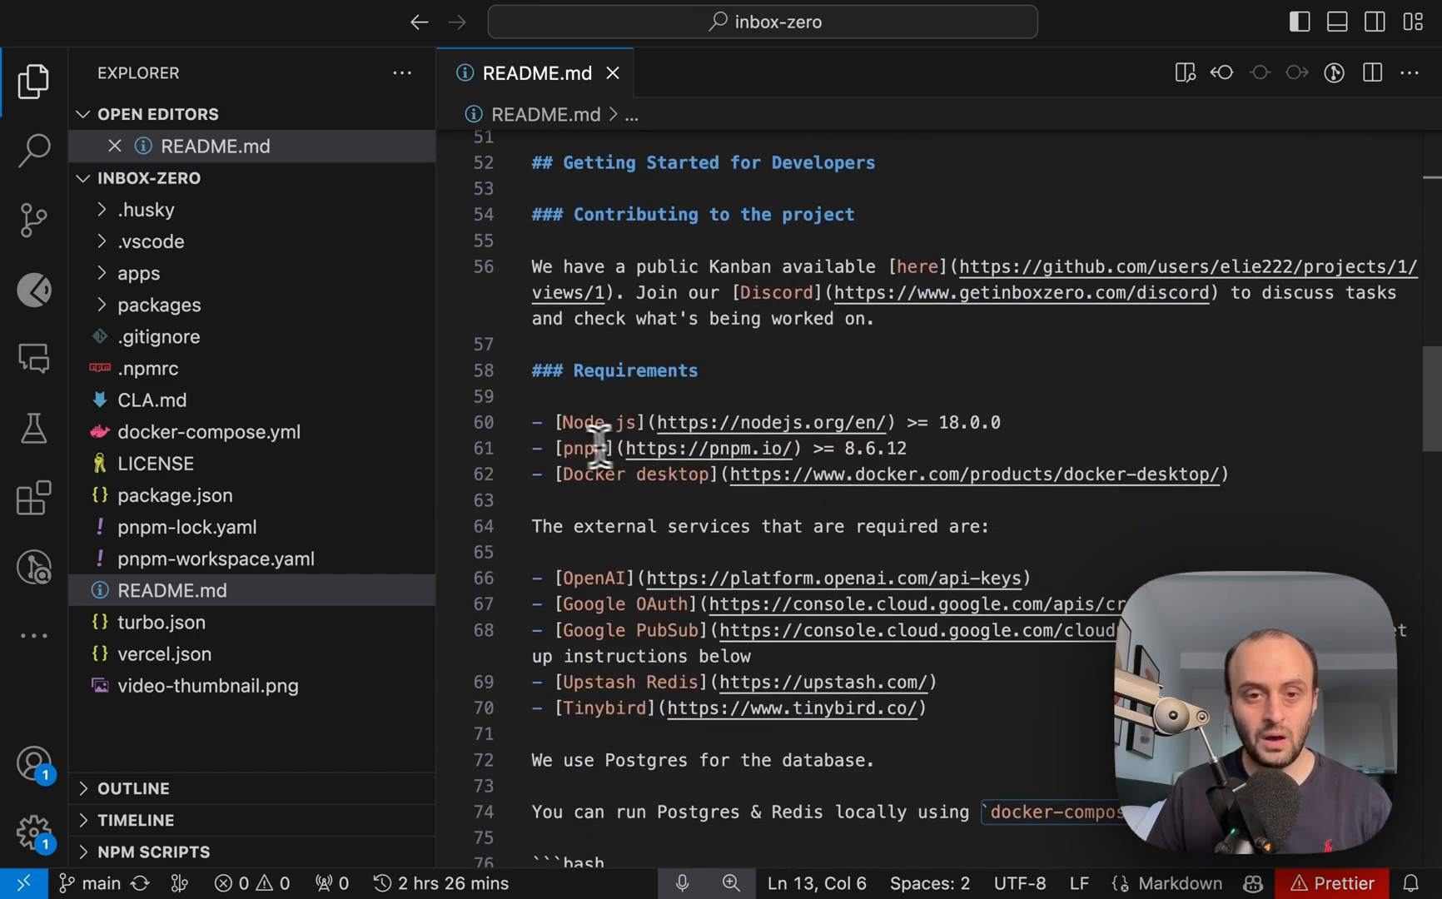
drag(562, 423, 635, 422)
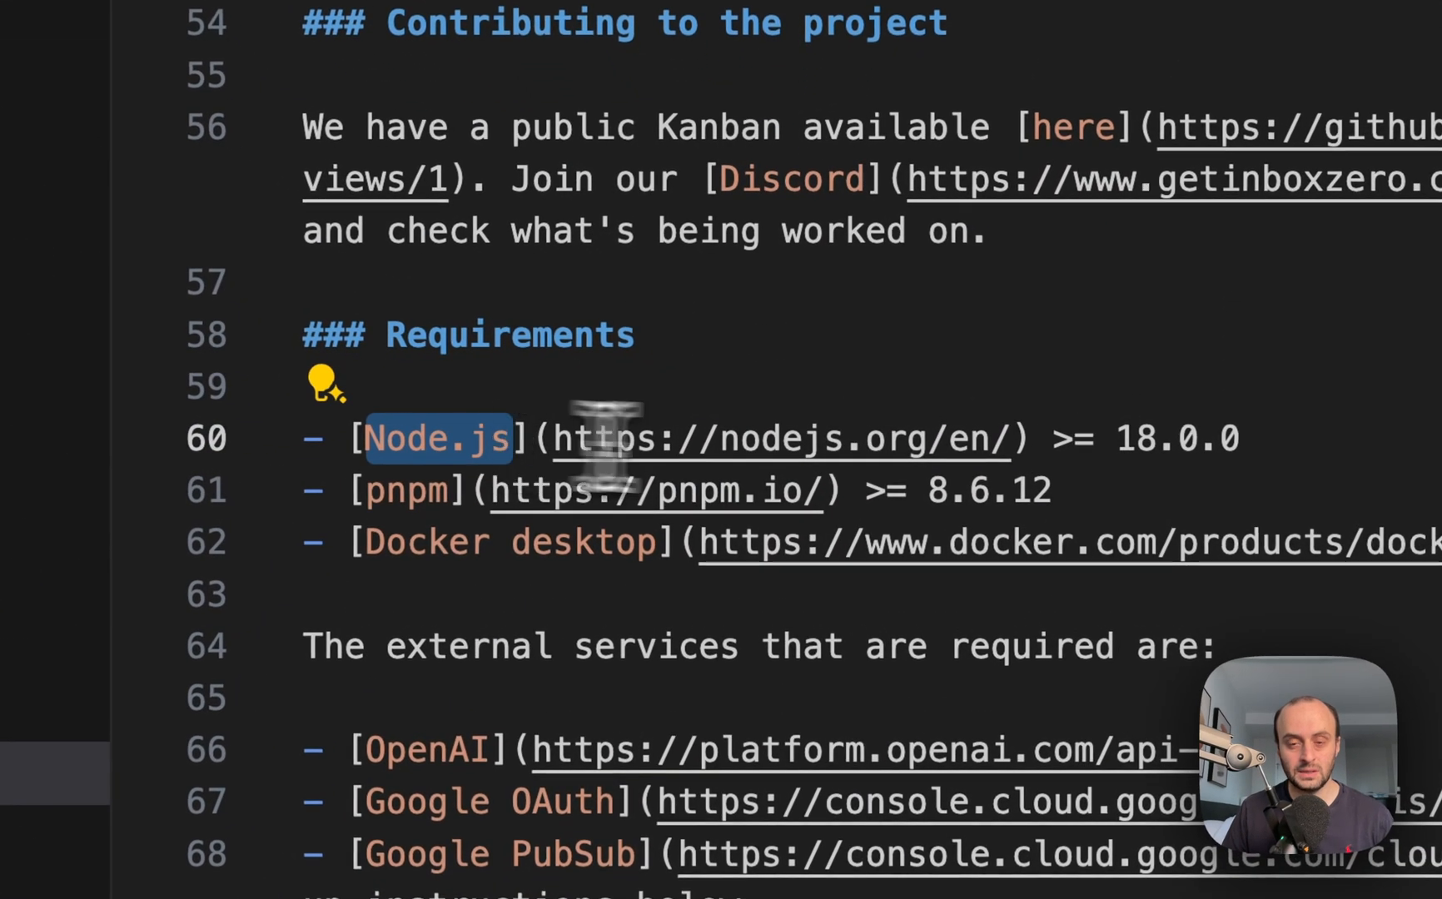
click(1110, 438)
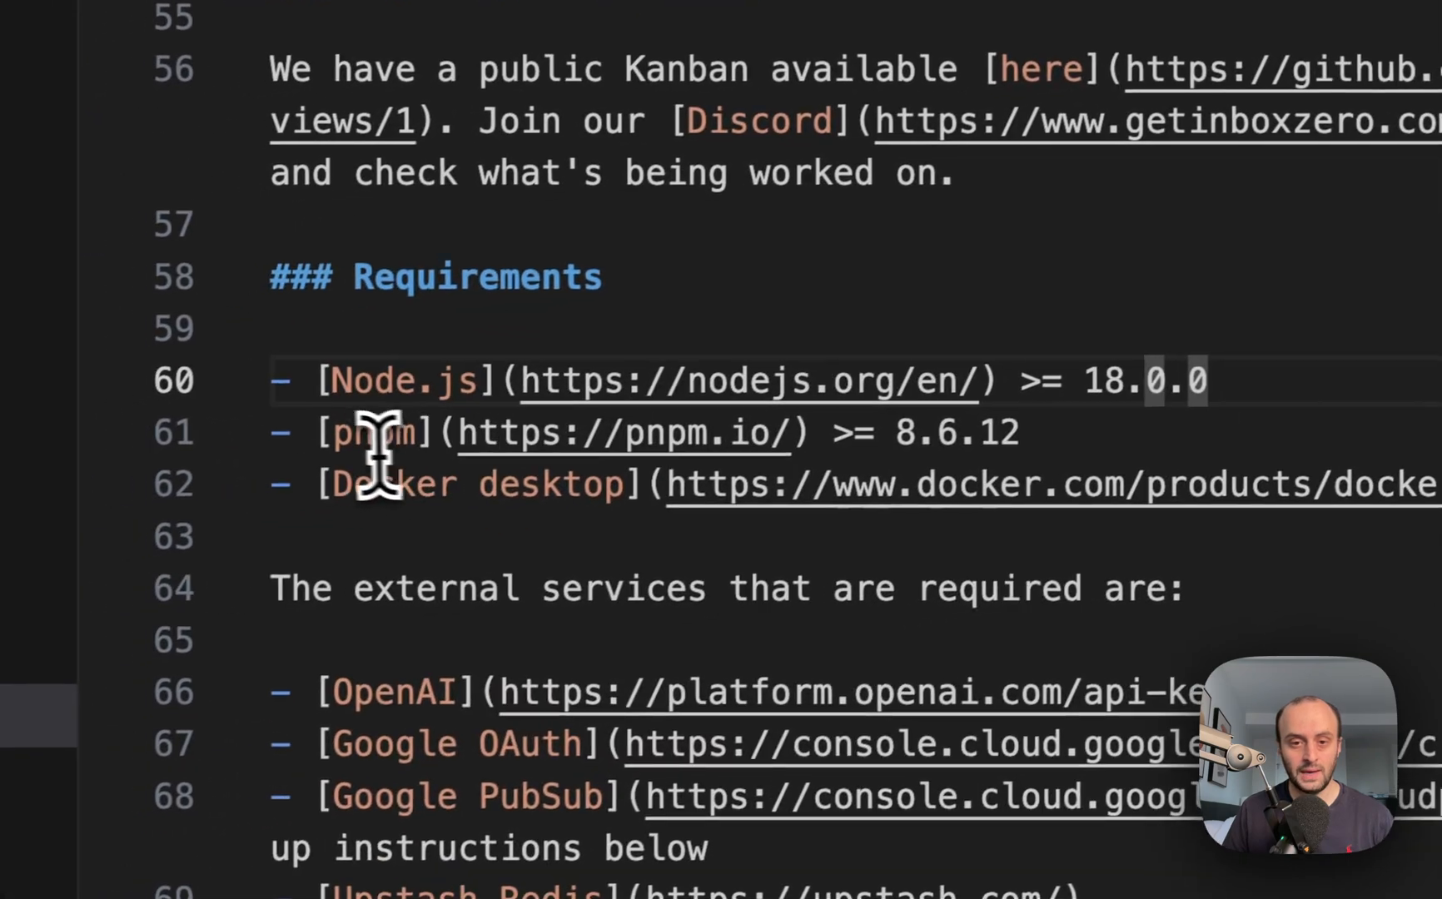
double_click(380, 433)
click(923, 433)
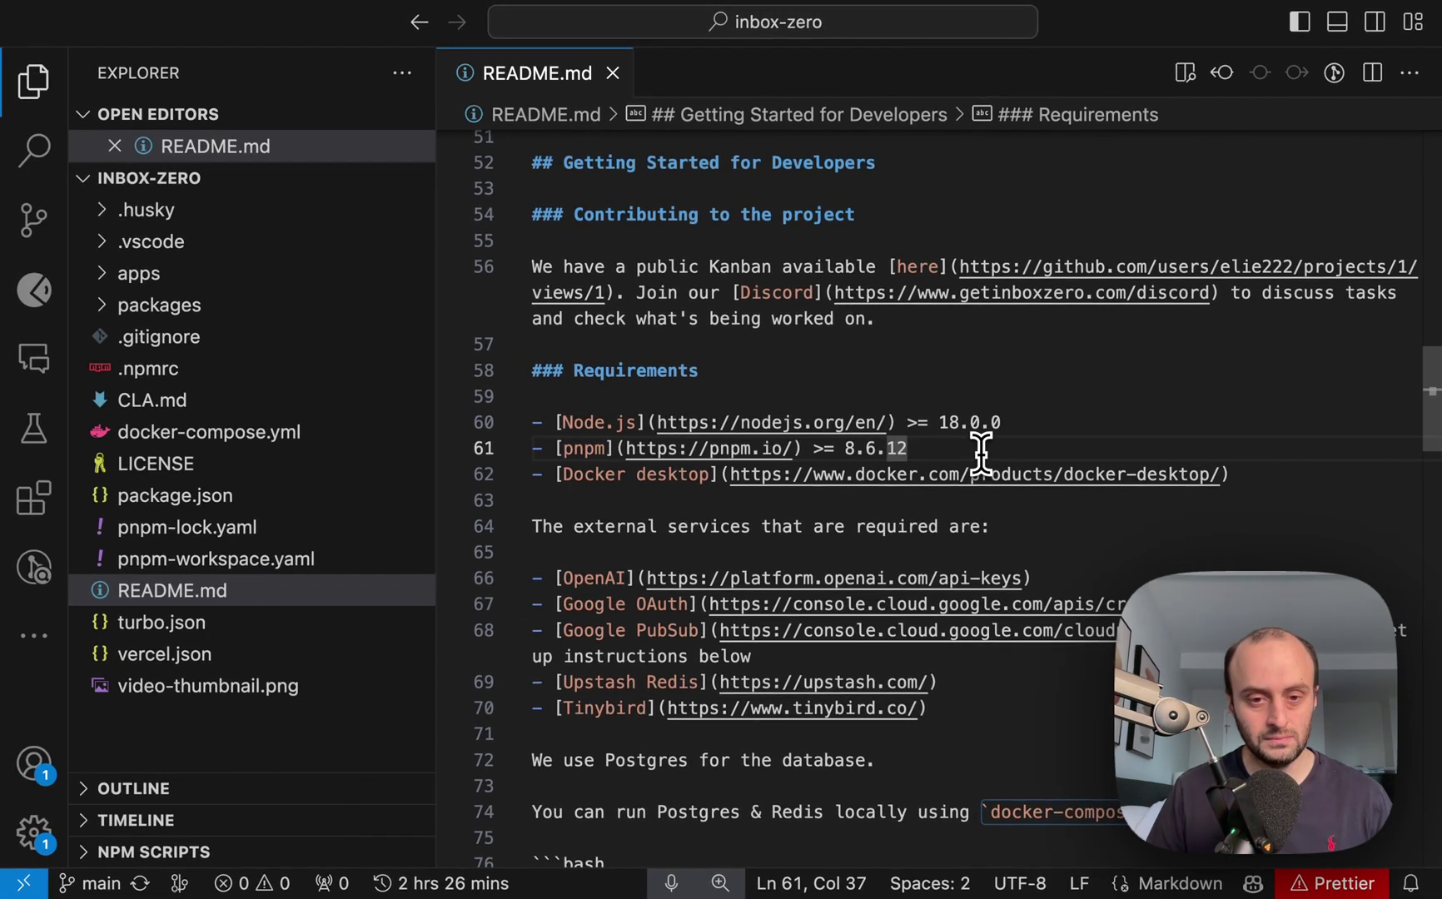
key(ctrl+grave)
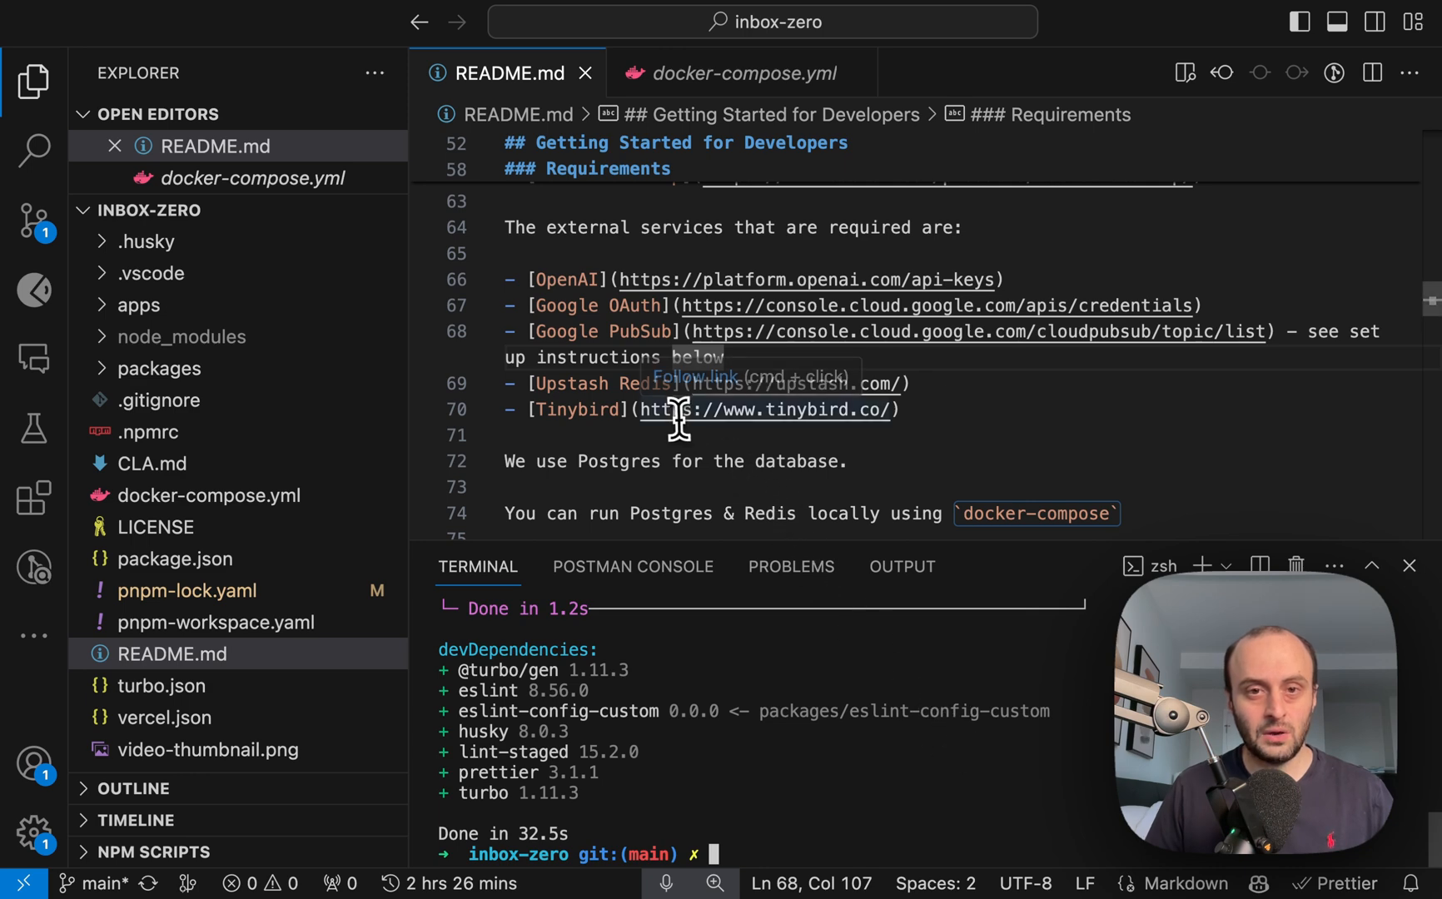
- Comment out the redis service in docker-compose.yml and save the file
click(622, 437)
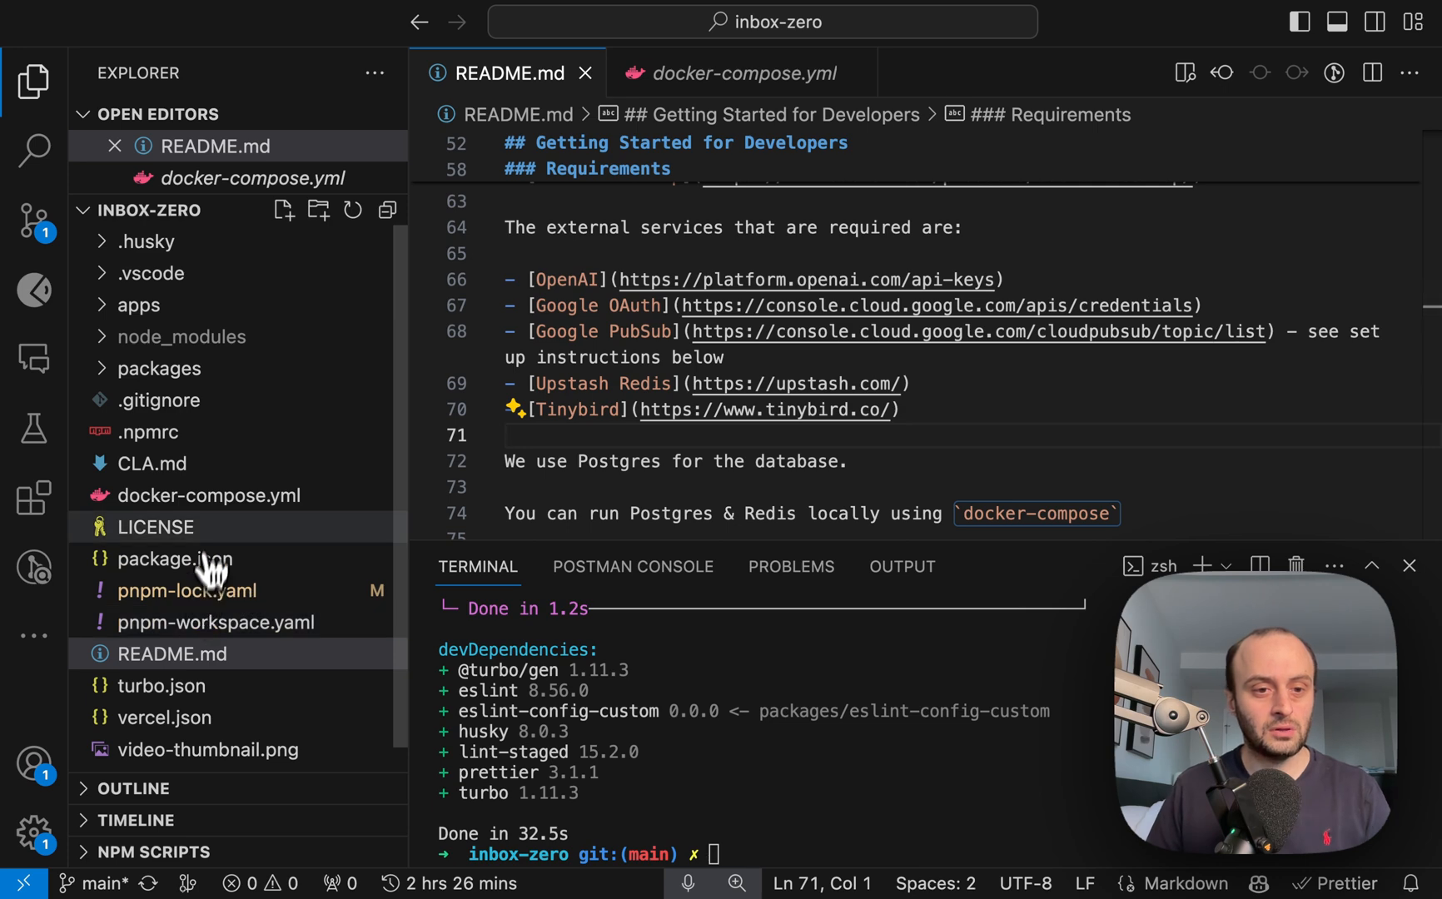
click(208, 496)
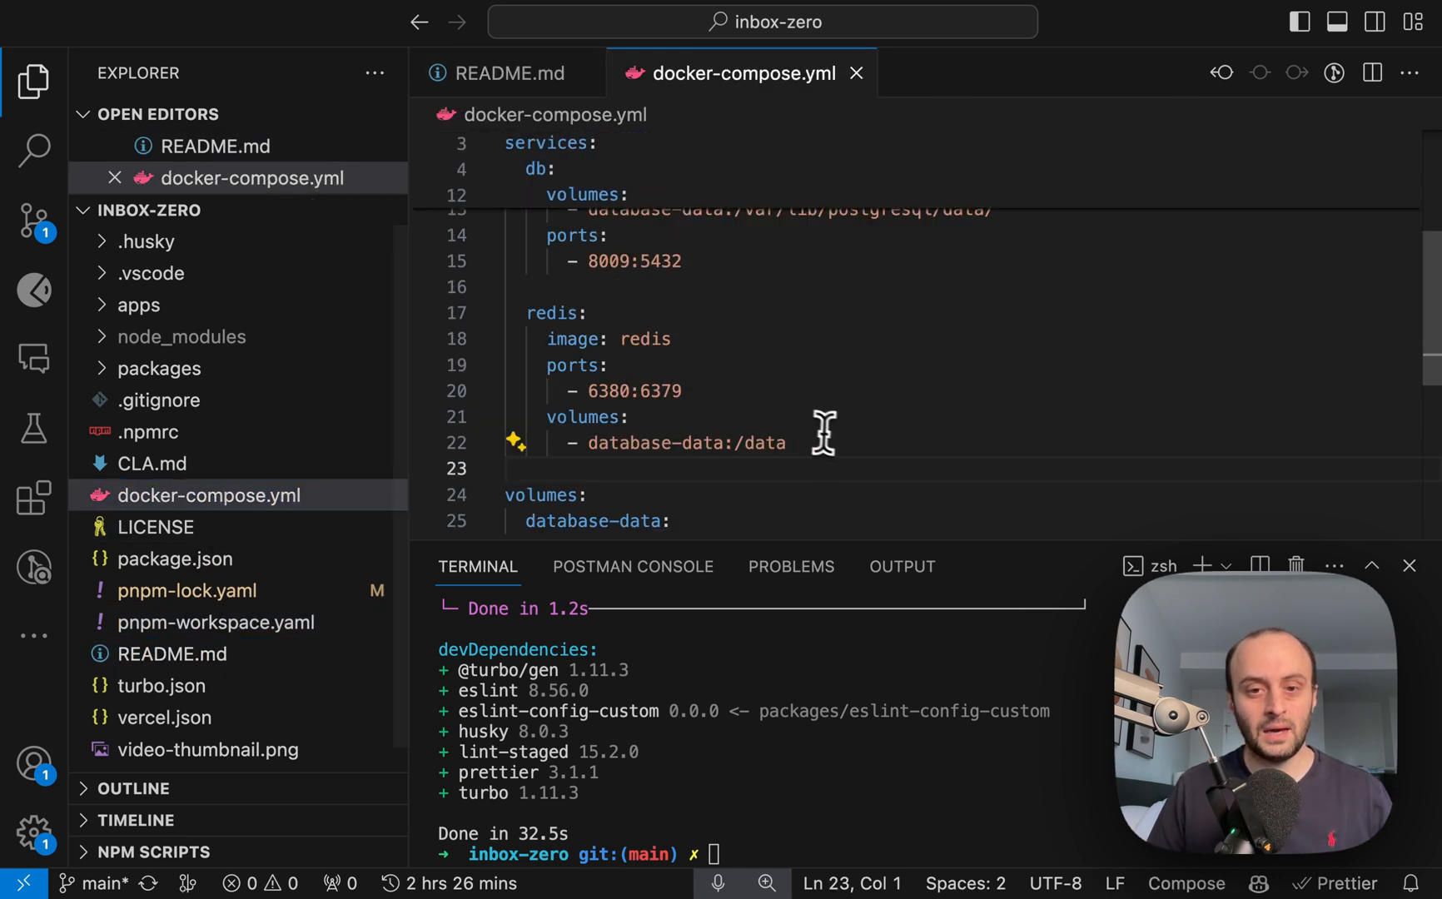
drag(789, 443, 637, 417)
key(shift+Up)
key(shift+Up)
key(shift+Up)
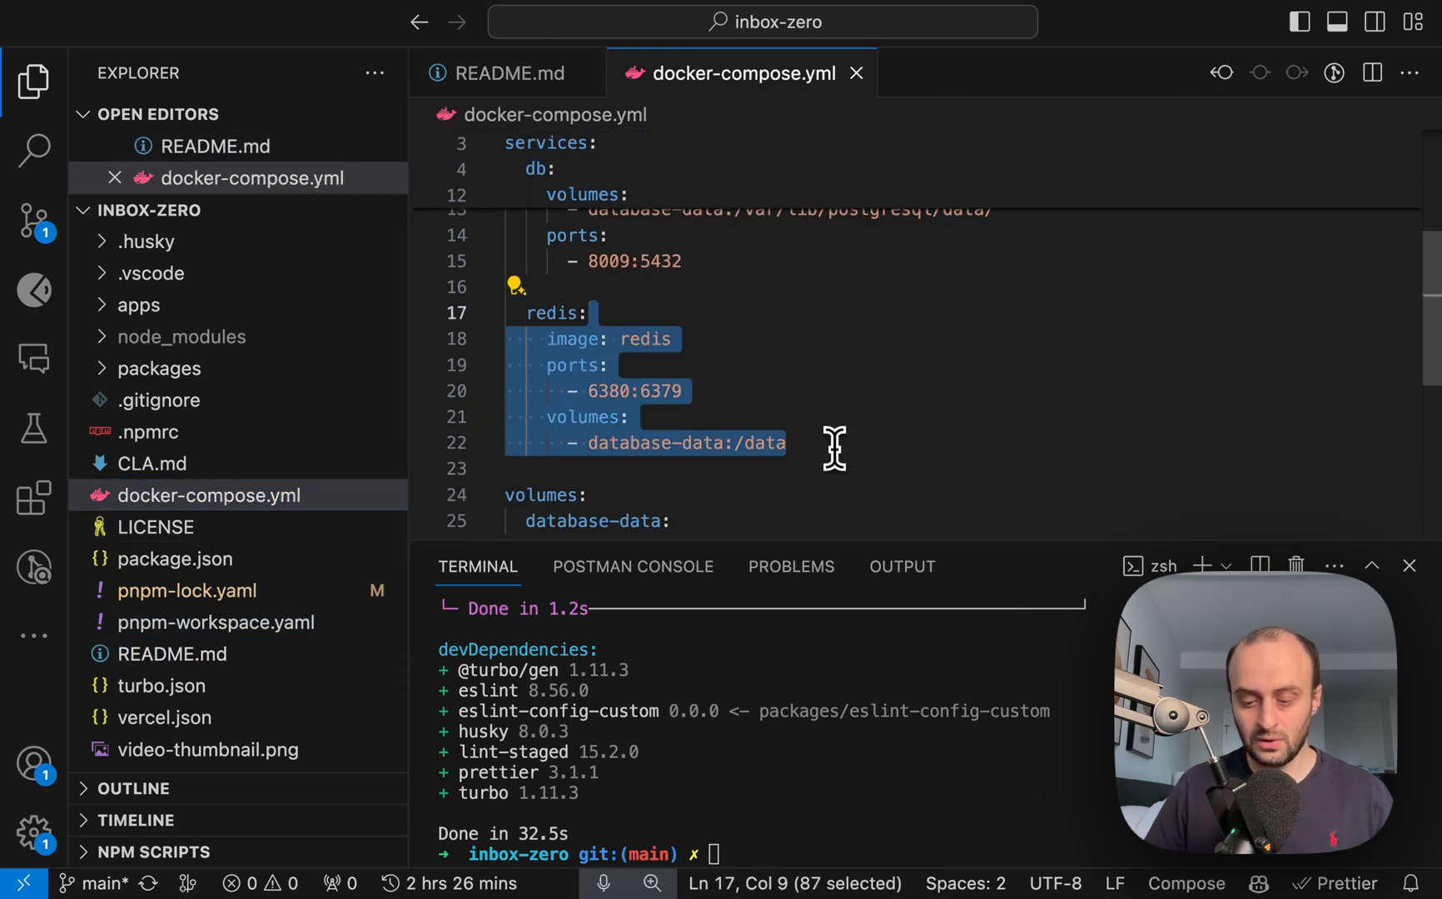
key(ctrl+slash)
key(ctrl+s)
click(835, 446)
scroll(808, 408, up, 5)
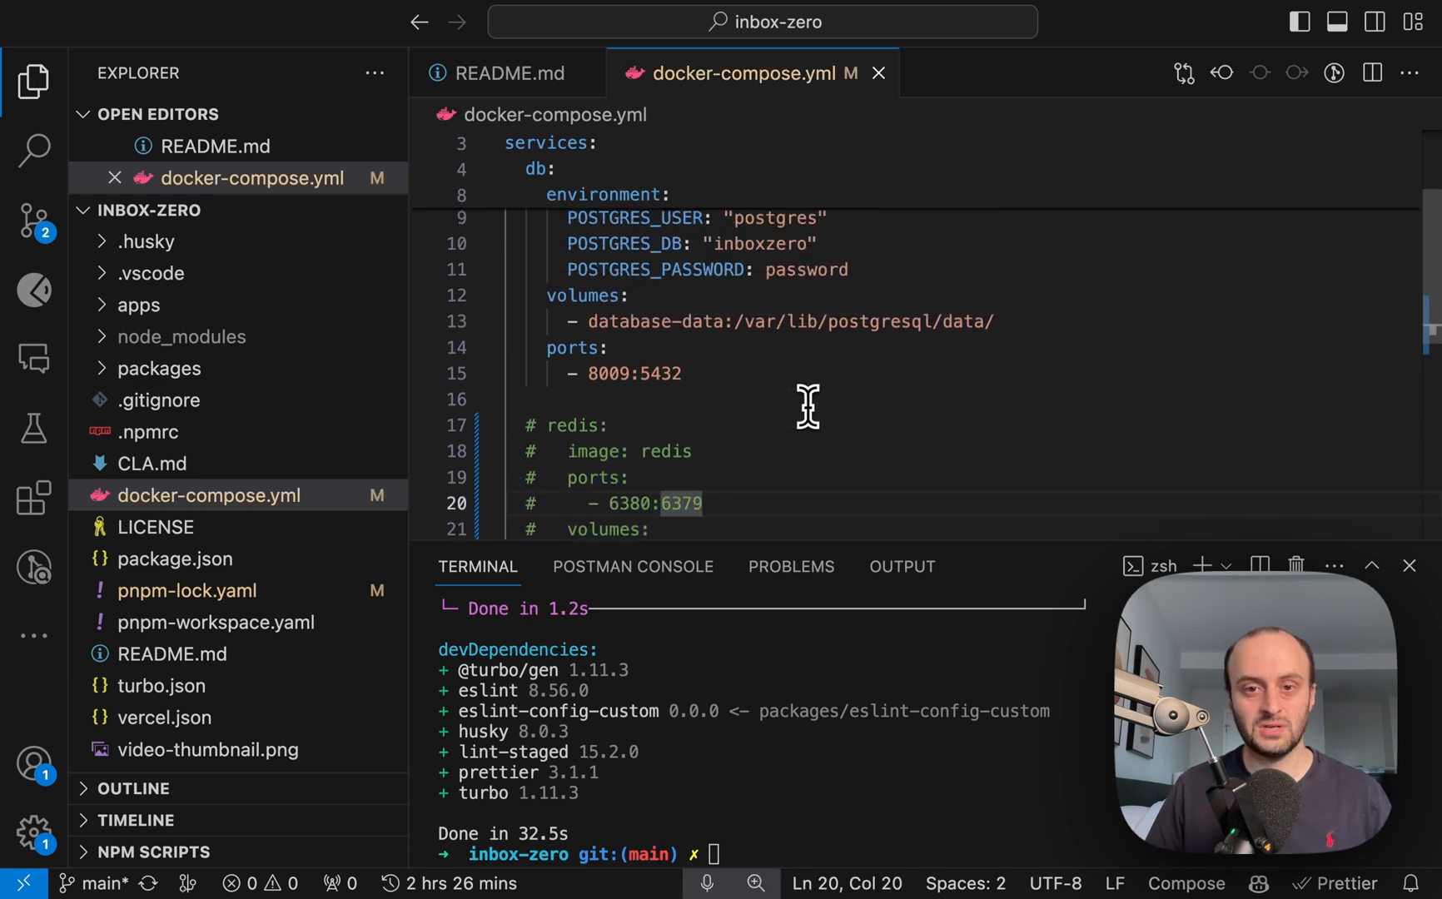
scroll(810, 409, up, 5)
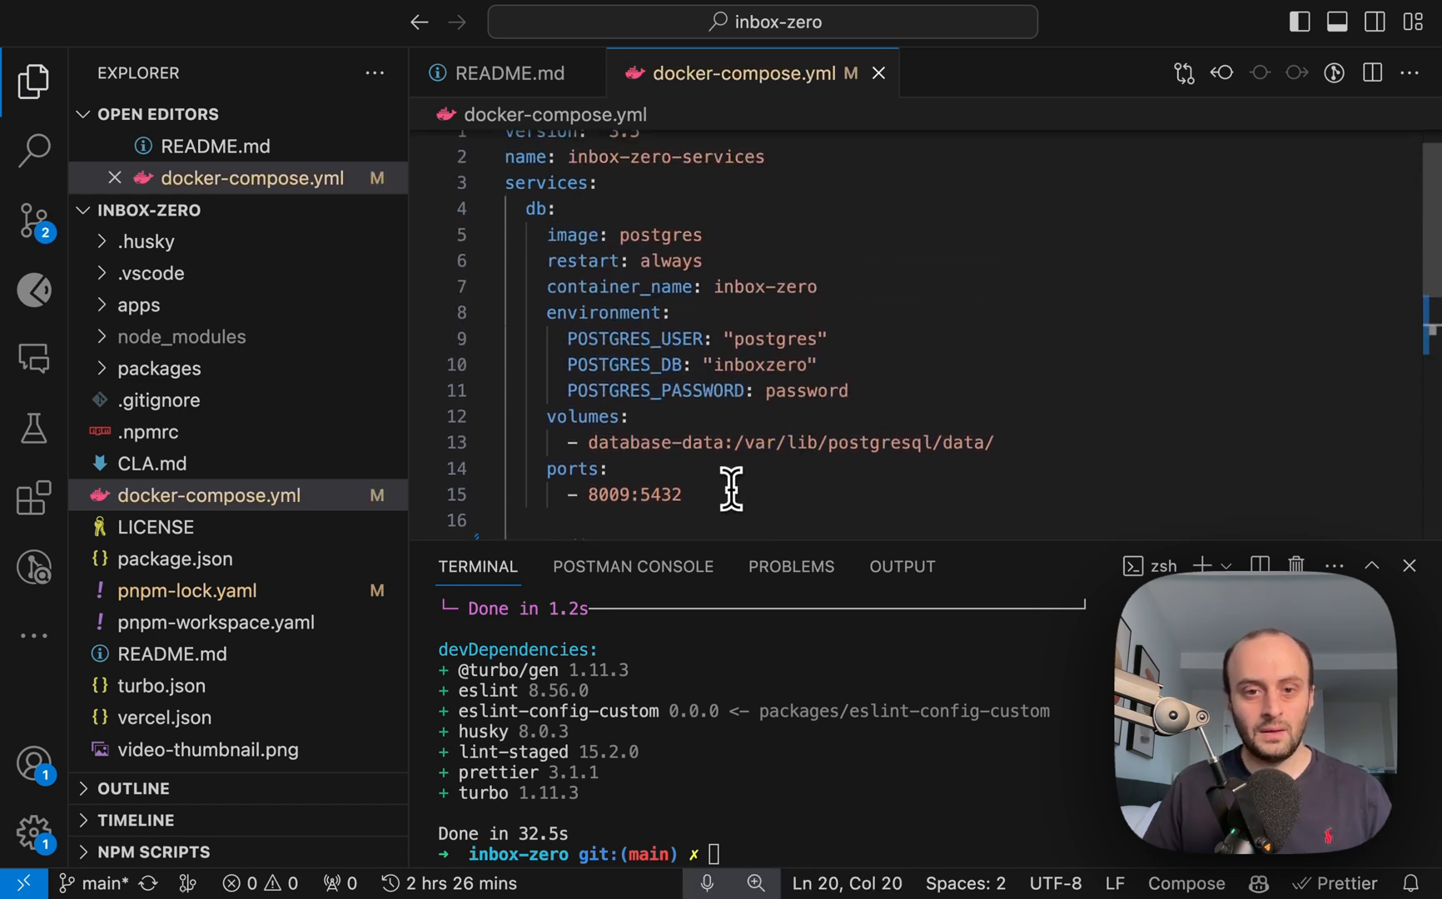
- Review the remaining Postgres db service, then select the README's docker-compose up command
drag(682, 495, 440, 124)
click(856, 320)
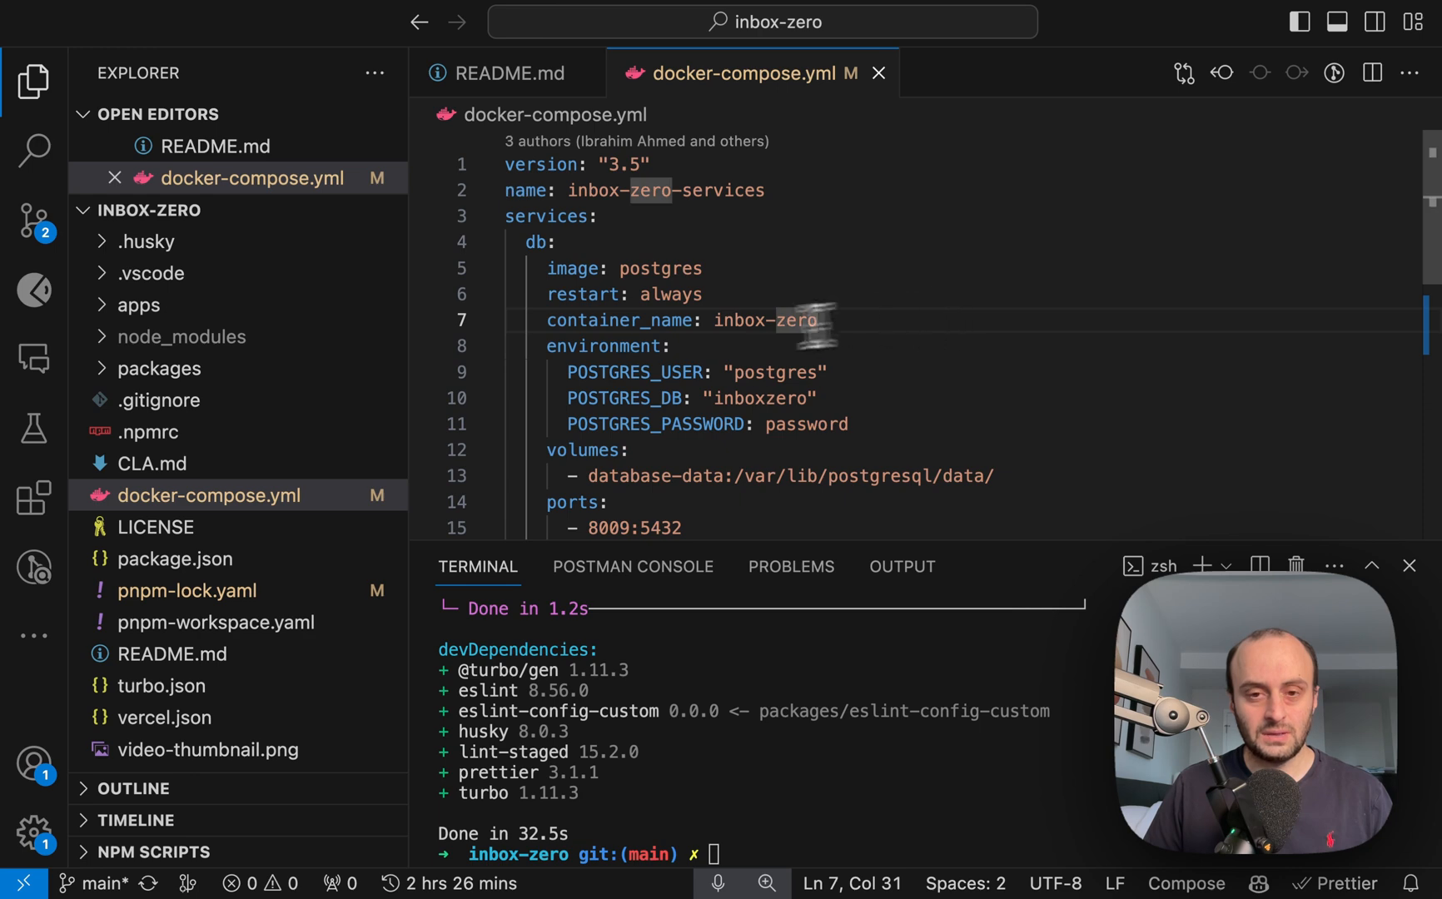
drag(779, 545, 773, 614)
click(763, 516)
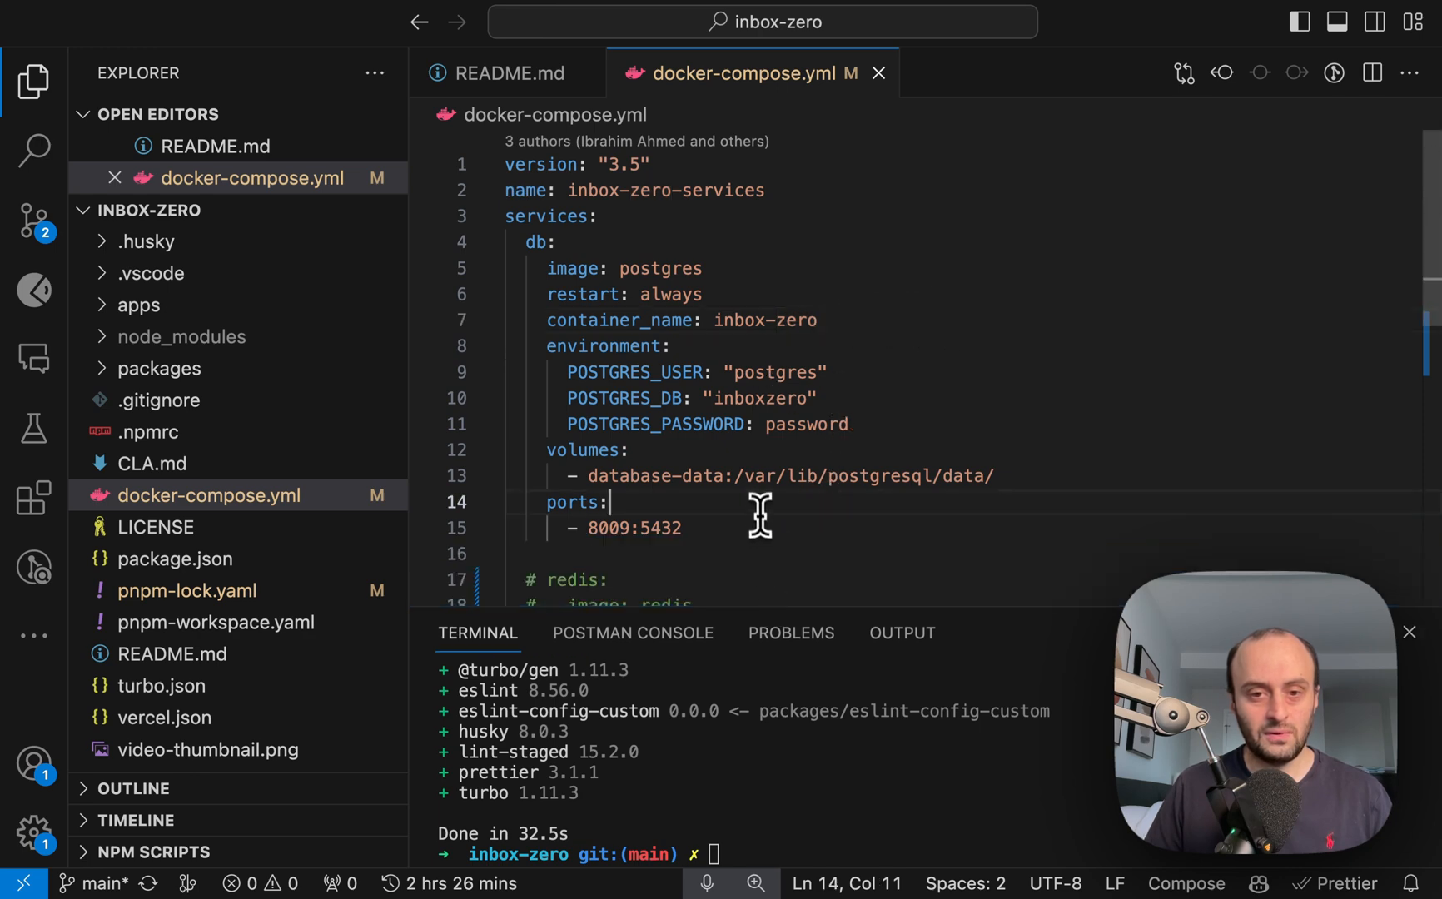
key(ctrl+Tab)
key(shift+Home)
- Run docker-compose up -d in the terminal and review the Postgres database name and password
key(ctrl+c)
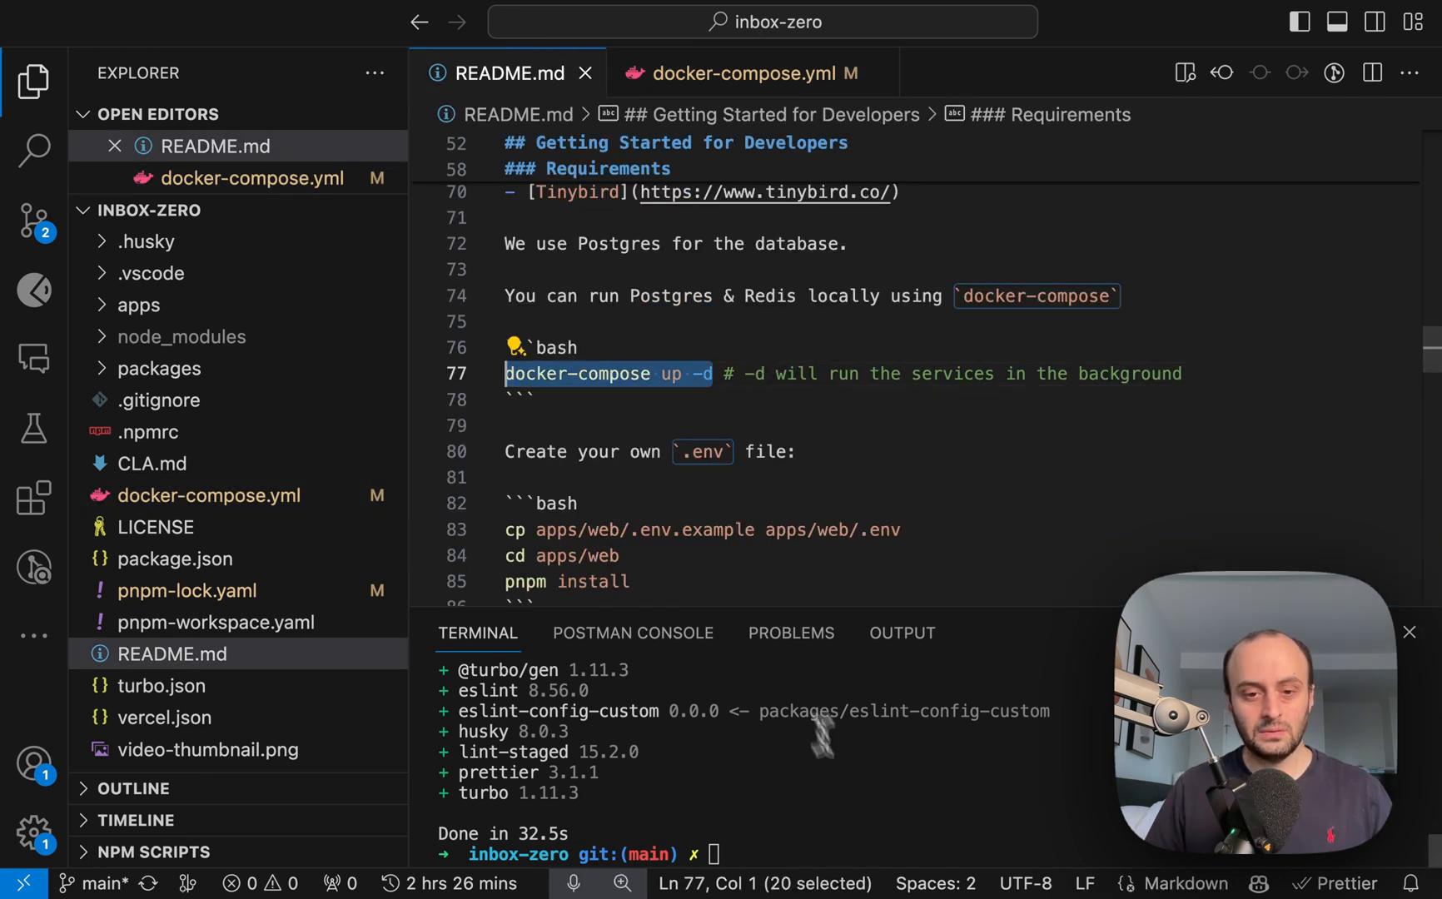
click(823, 734)
key(ctrl+v)
key(Return)
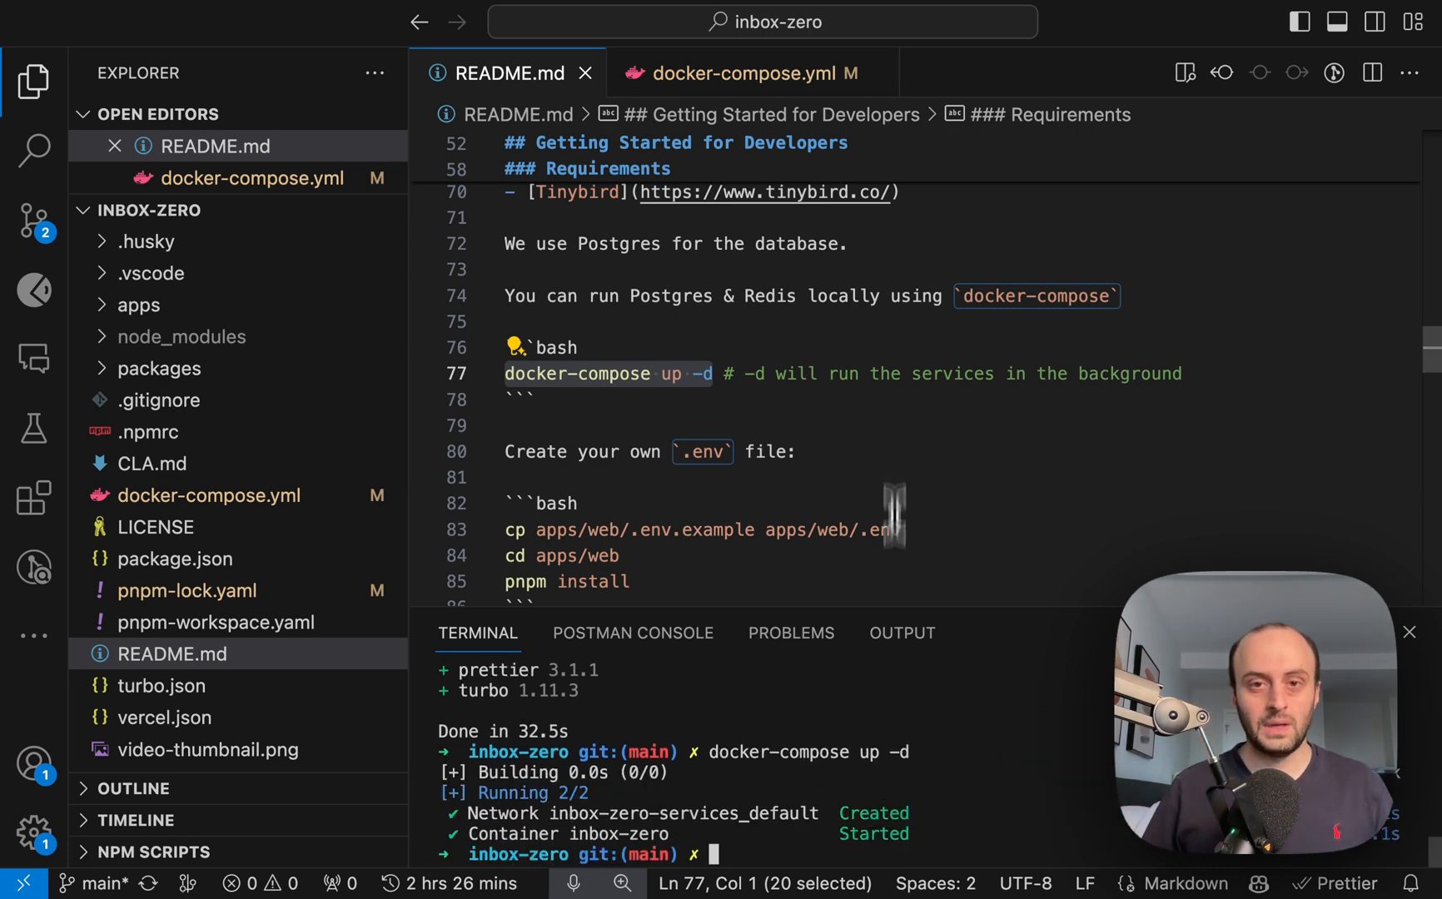
click(744, 72)
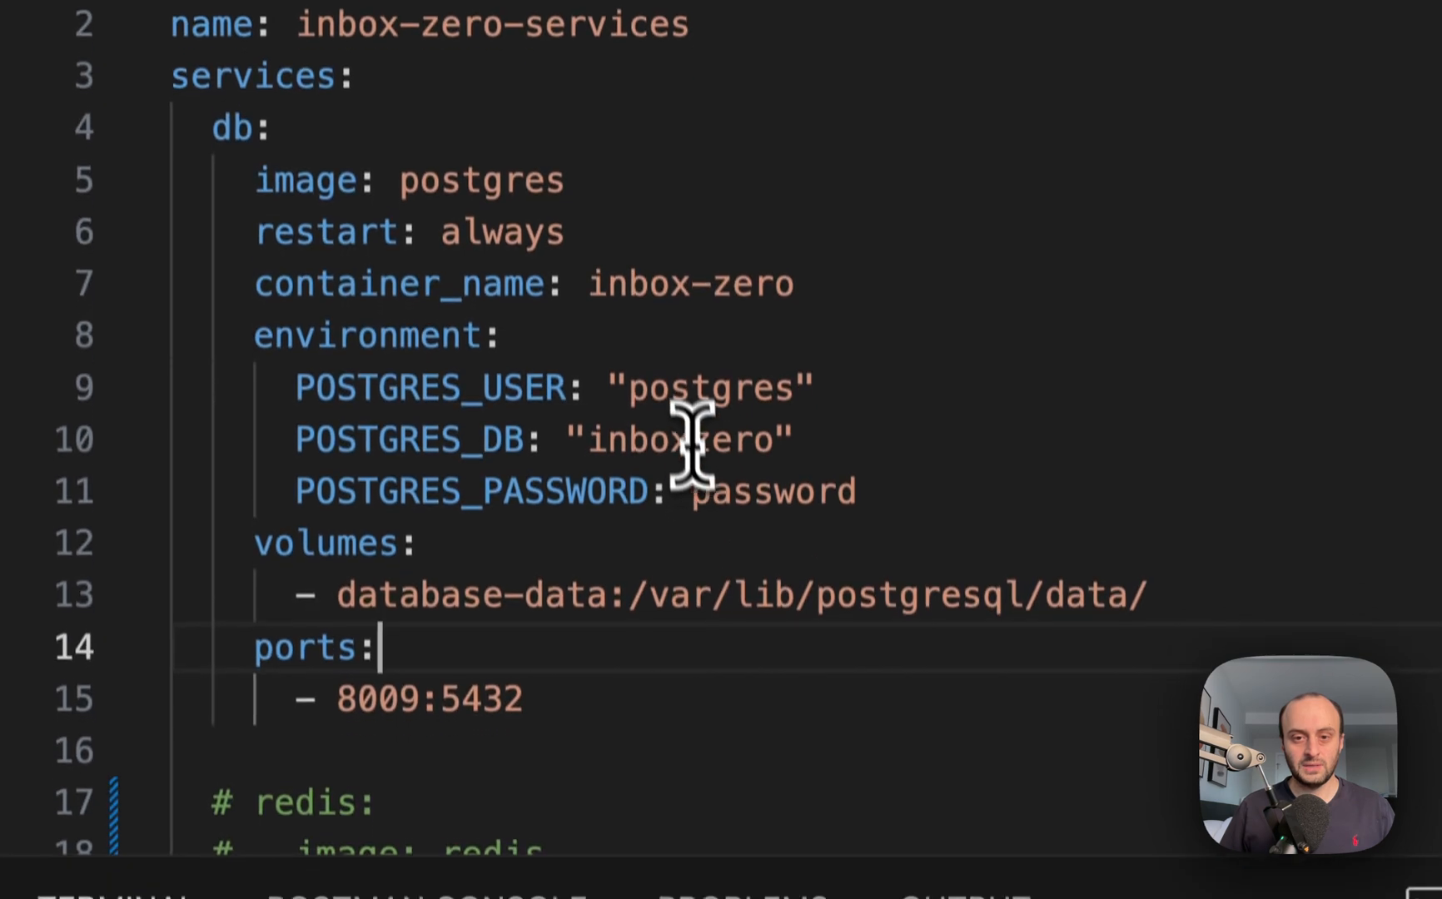
double_click(428, 415)
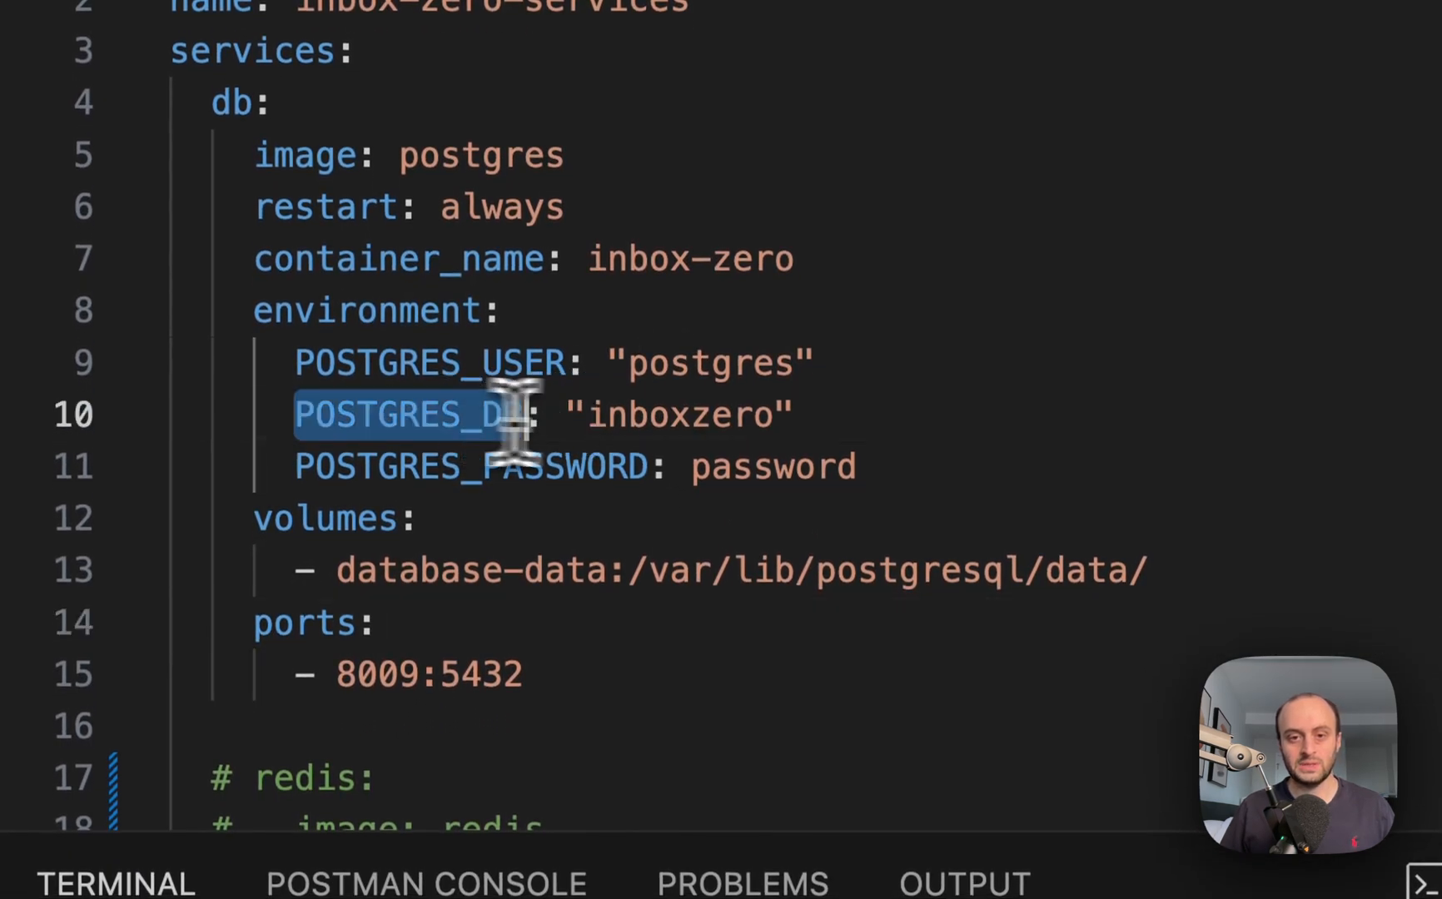
double_click(686, 415)
double_click(774, 466)
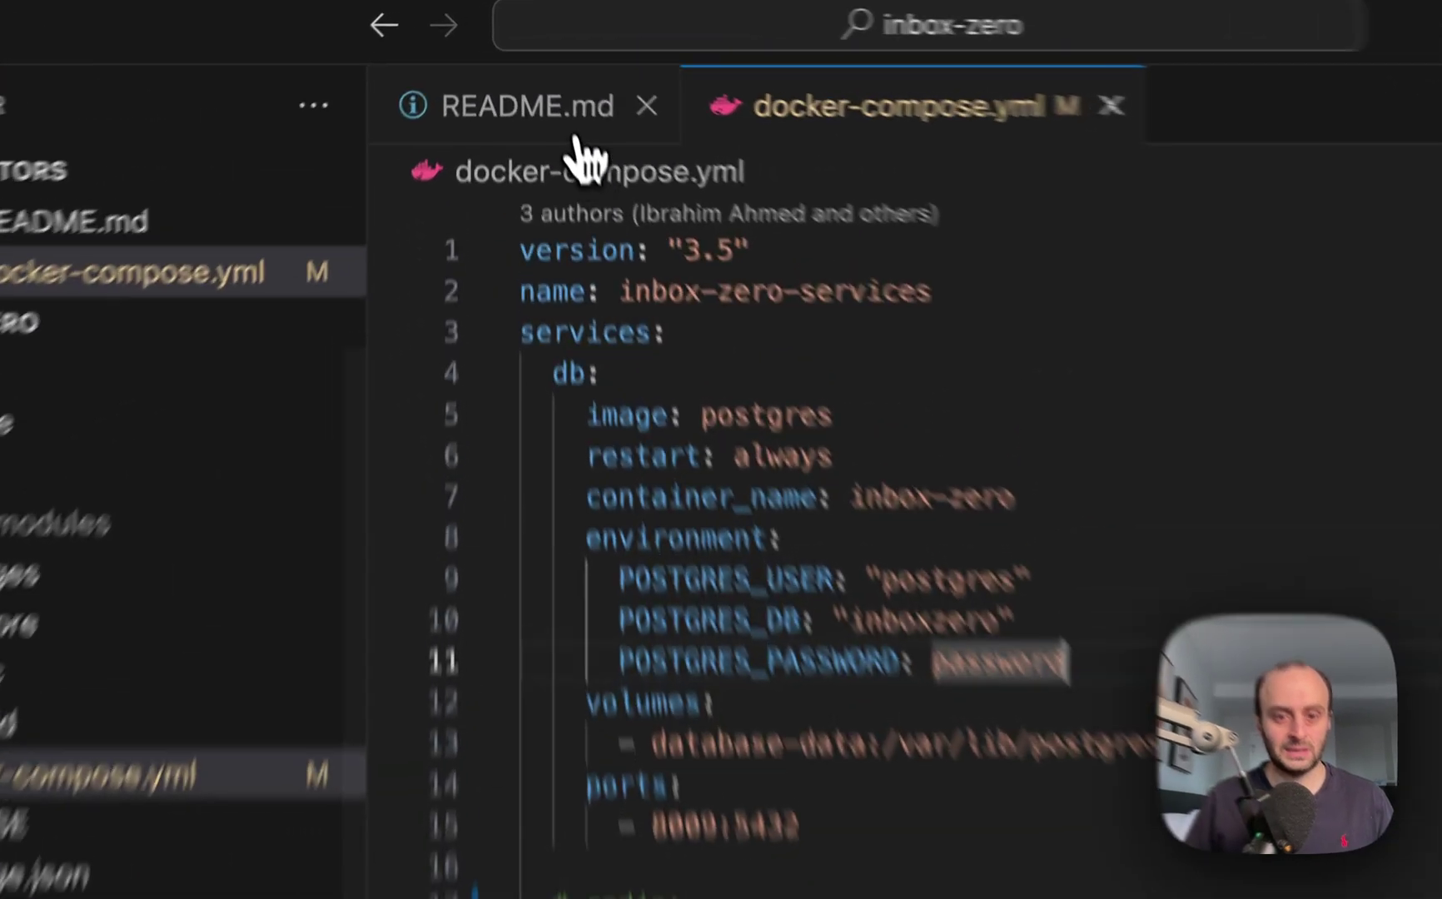
- Run the README's cp command to create apps/web/.env from .env.example
click(530, 107)
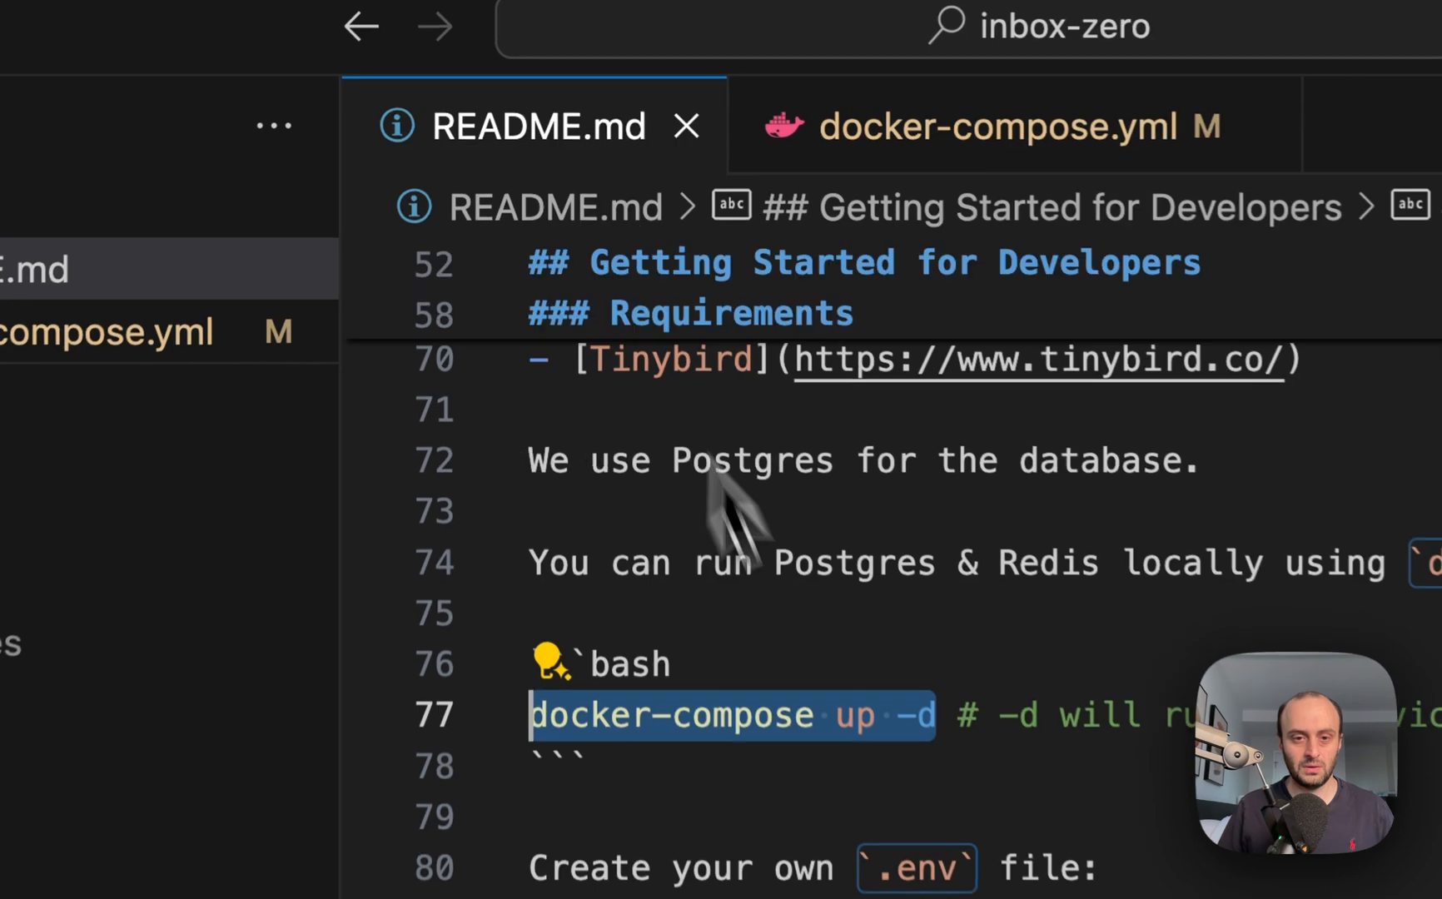
scroll(833, 563, down, 3)
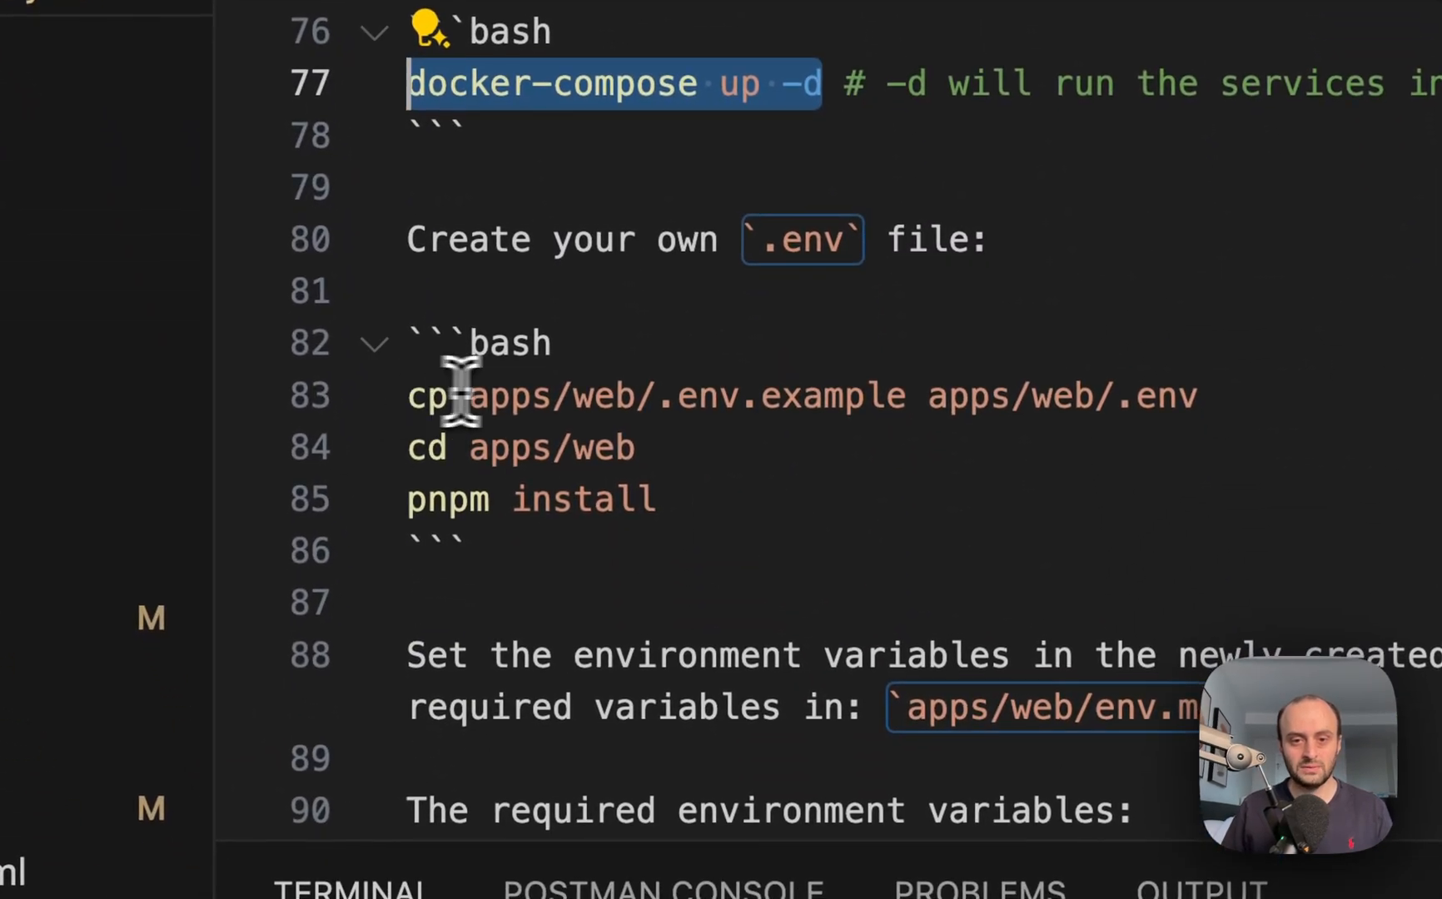
drag(412, 397, 1199, 396)
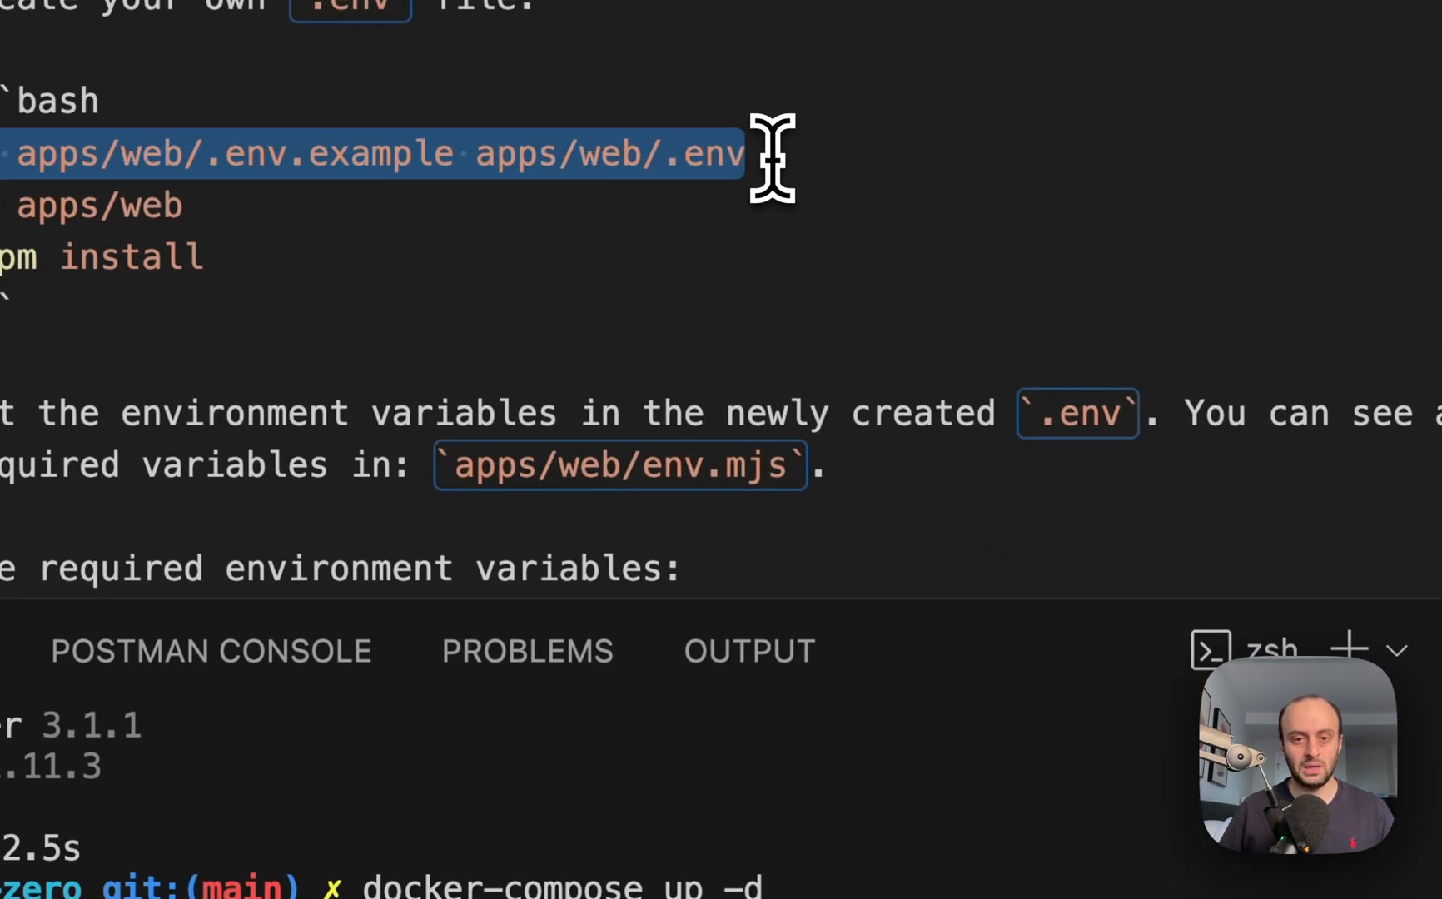
key(super+c)
click(787, 674)
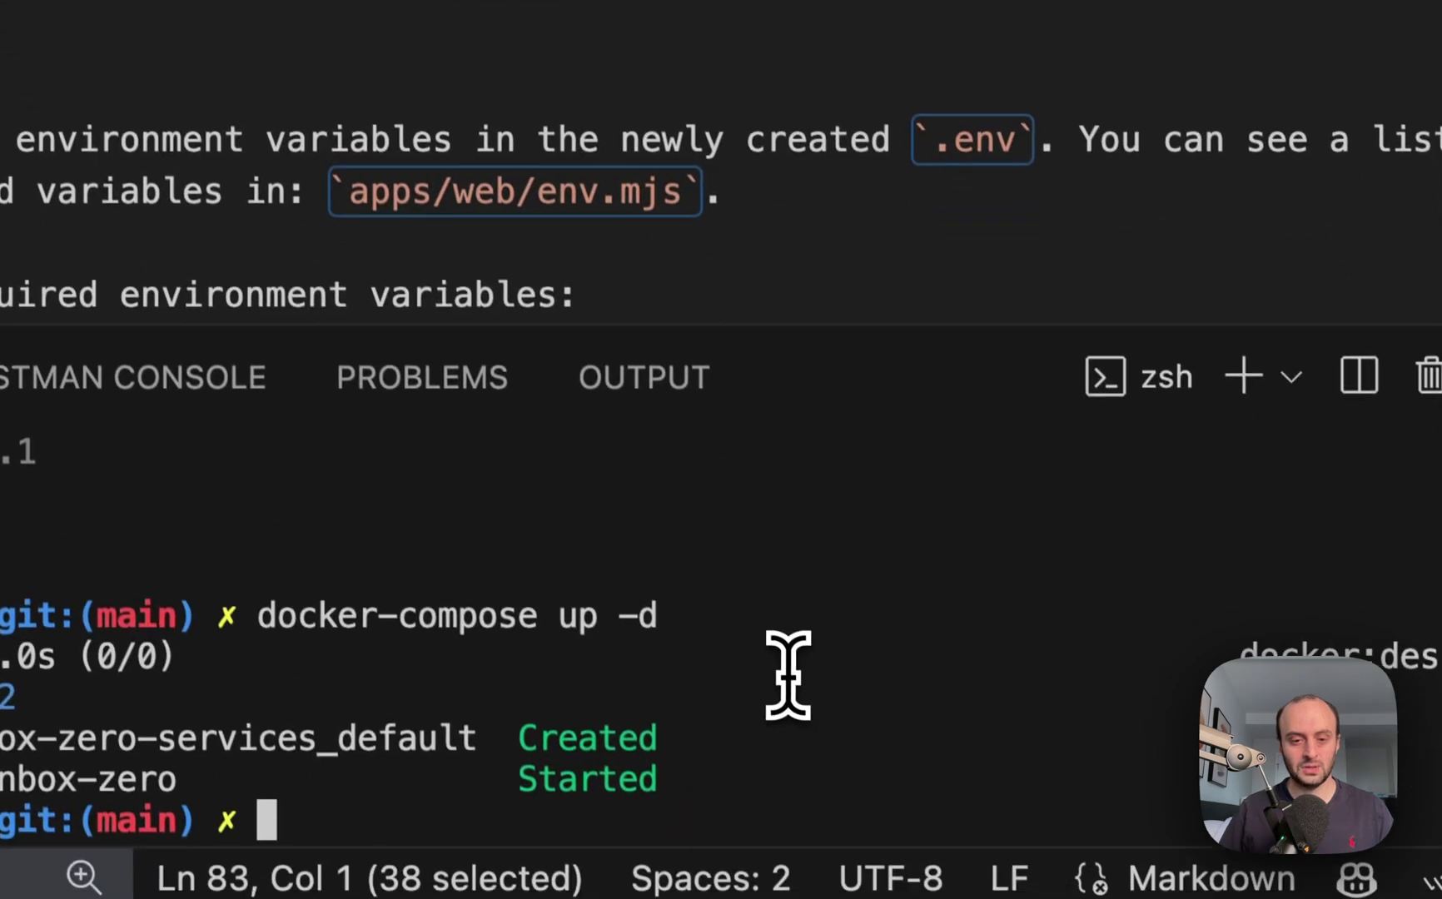
key(super+v)
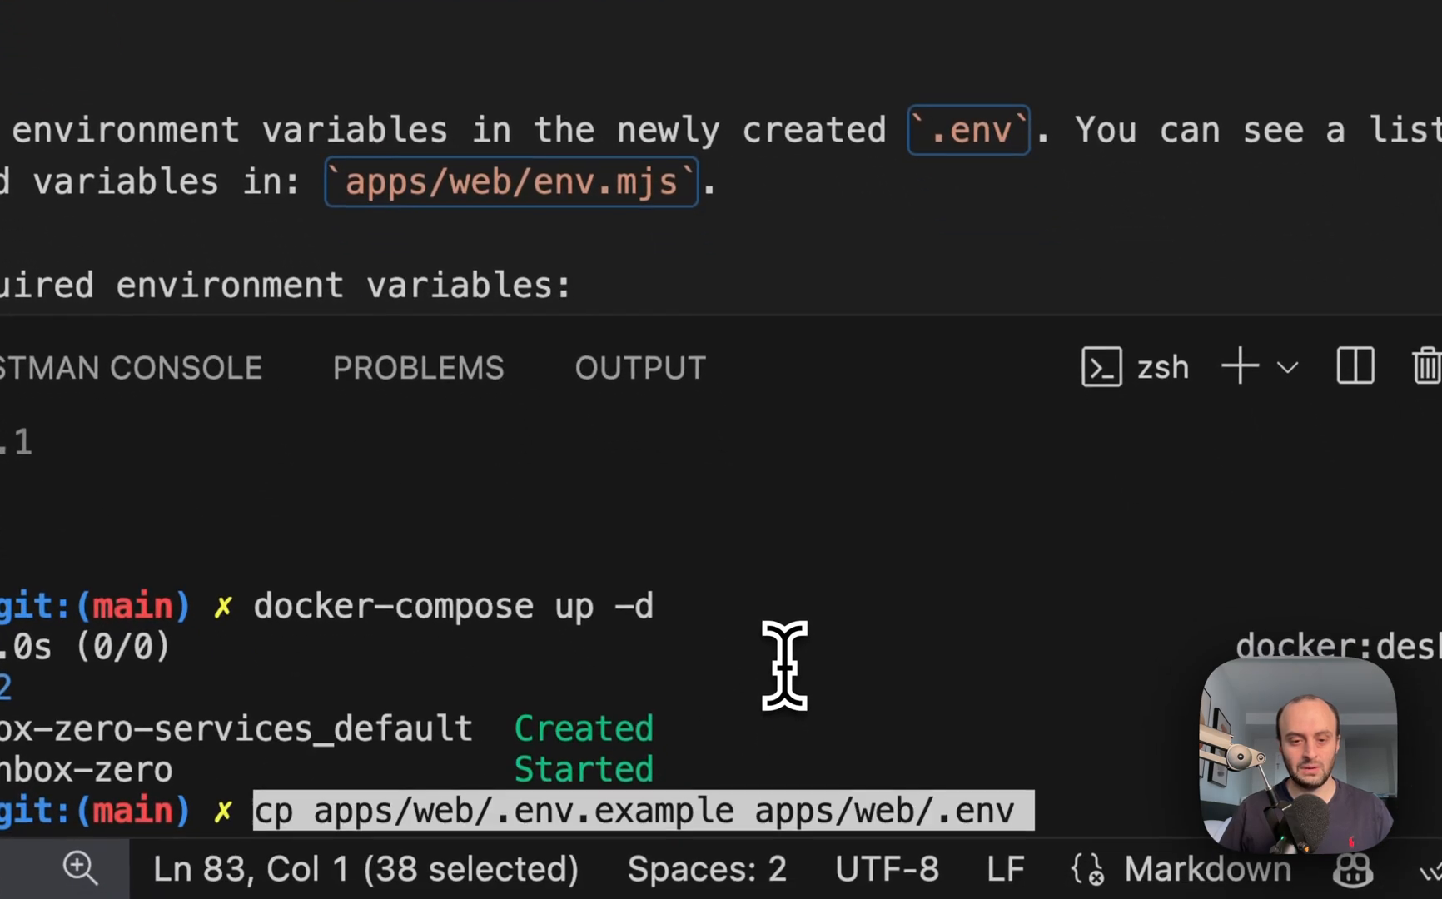
key(Return)
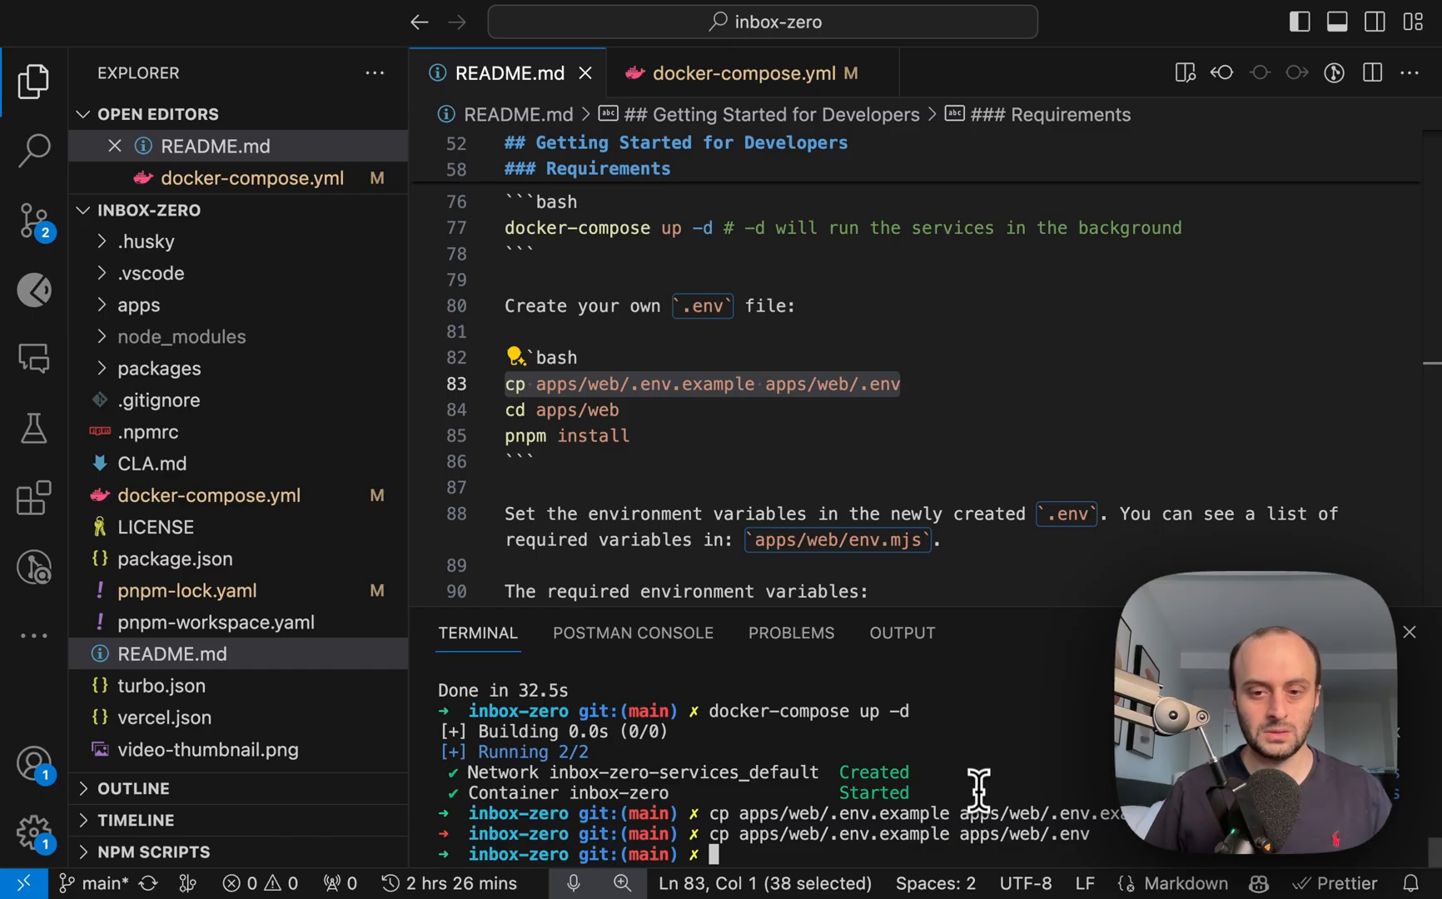
mouse_move(139, 304)
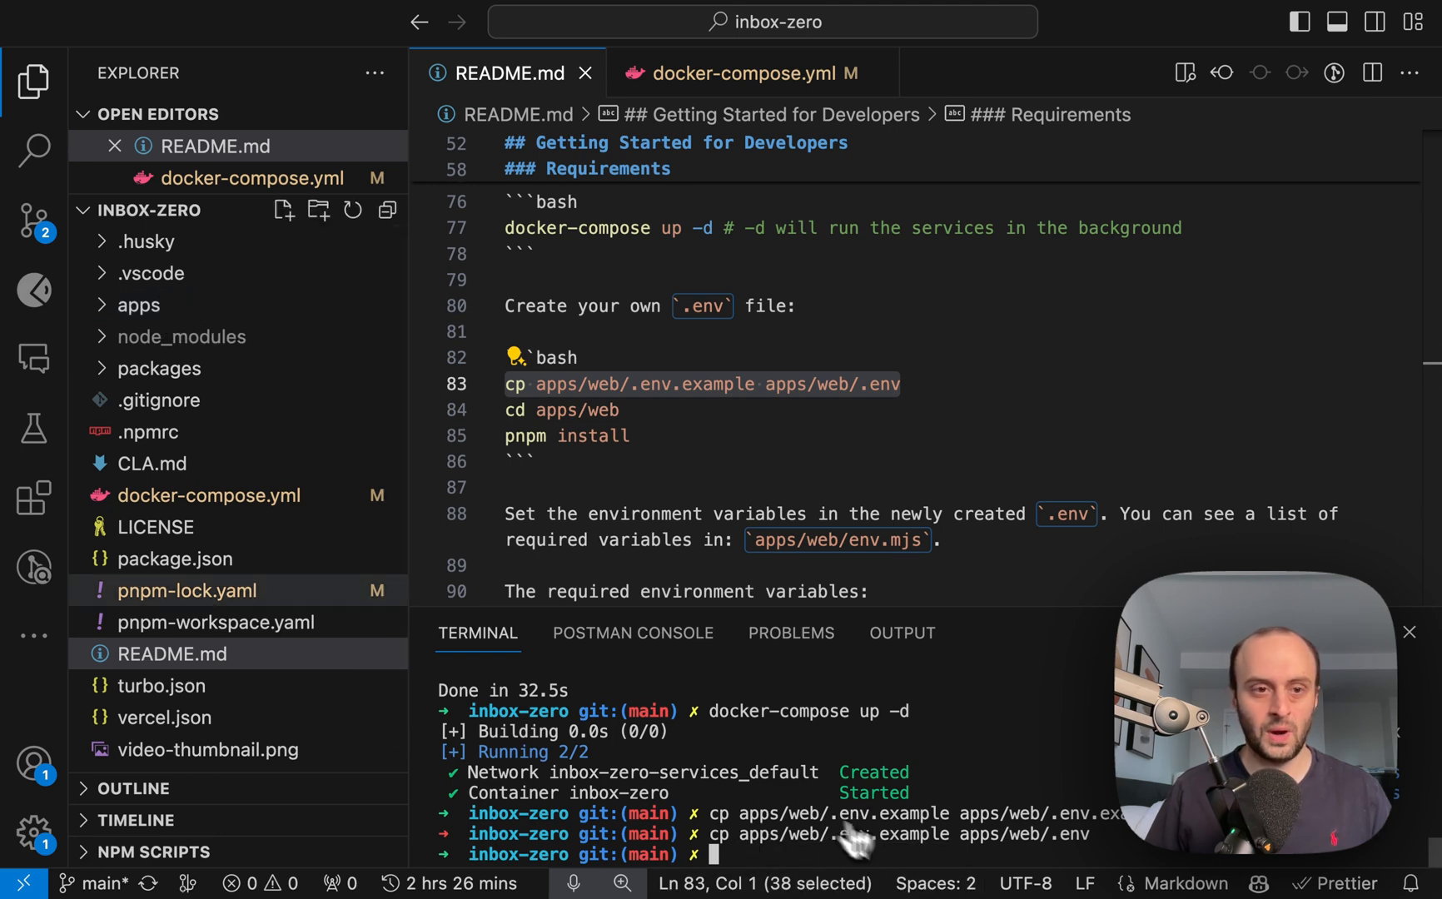
click(137, 306)
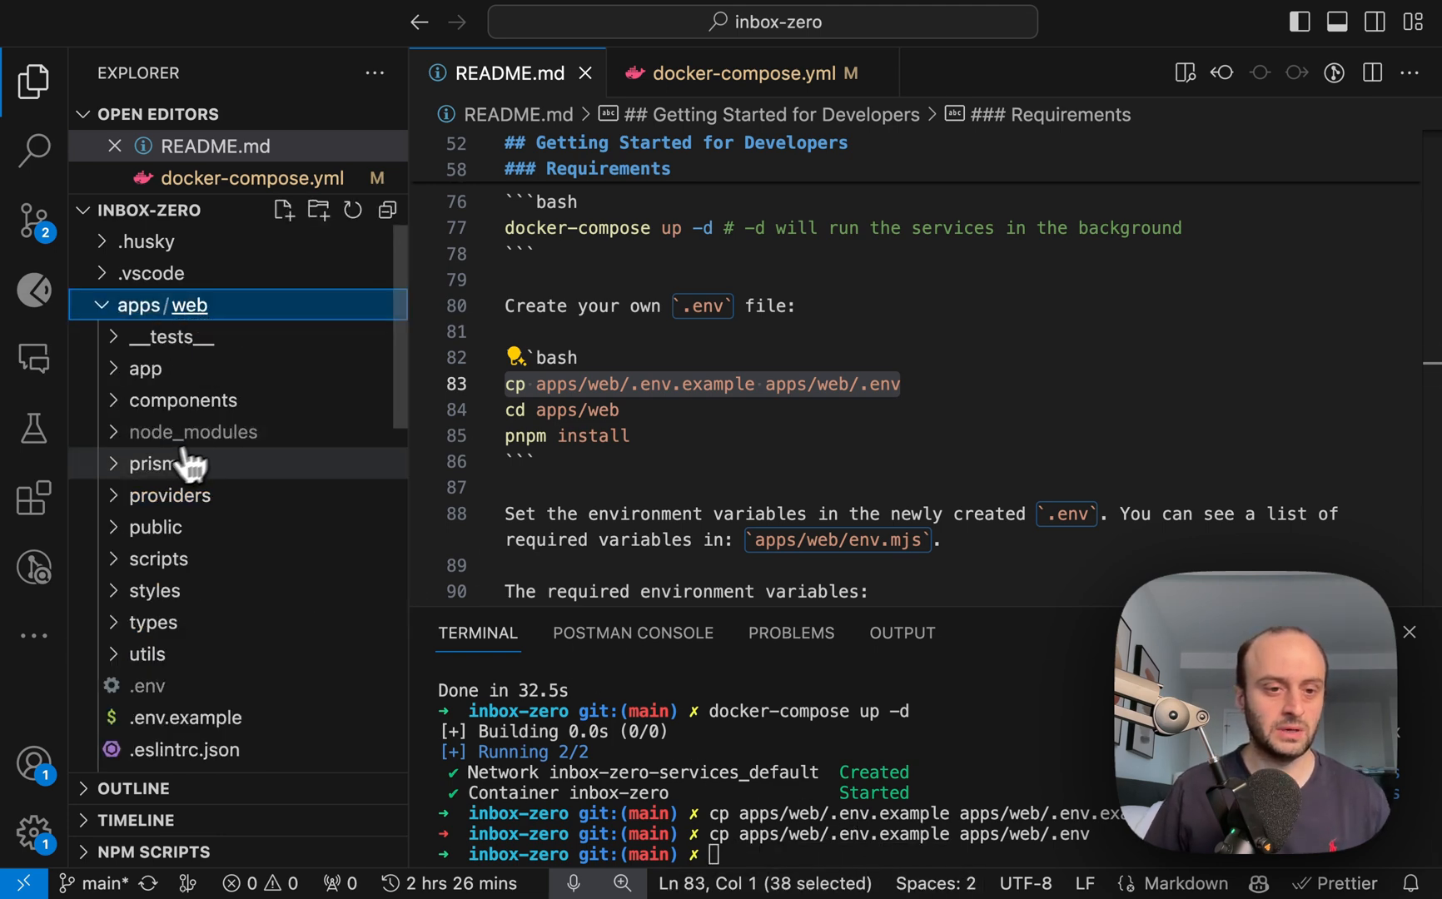
scroll(189, 459, down, 3)
- Open apps/web/.env and compare the DATABASE_URL password and port 8009 with docker-compose.yml
click(186, 560)
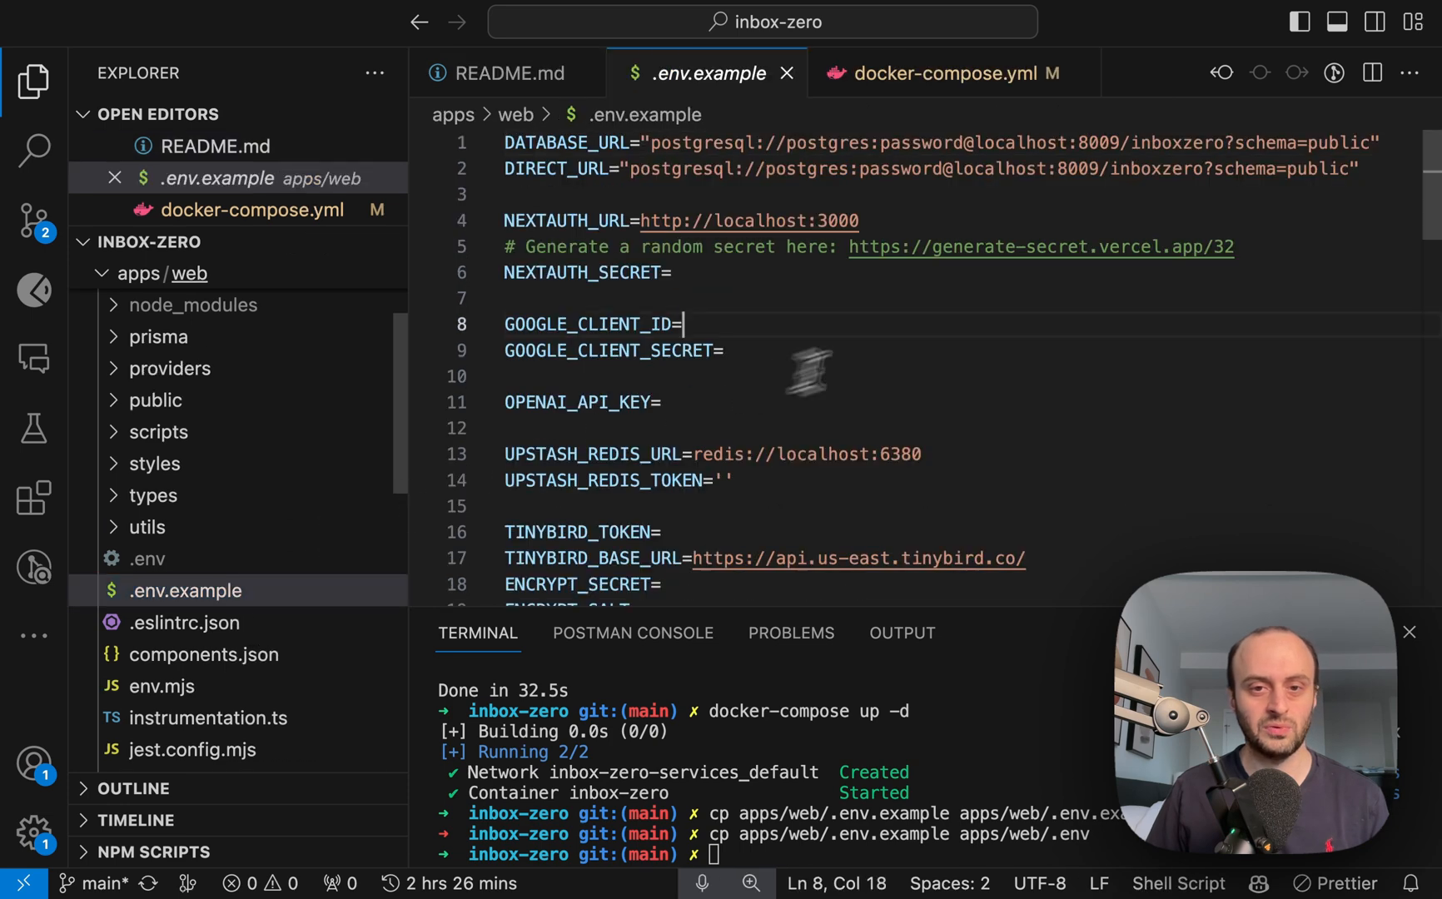
scroll(834, 361, down, 3)
scroll(834, 361, up, 3)
click(148, 559)
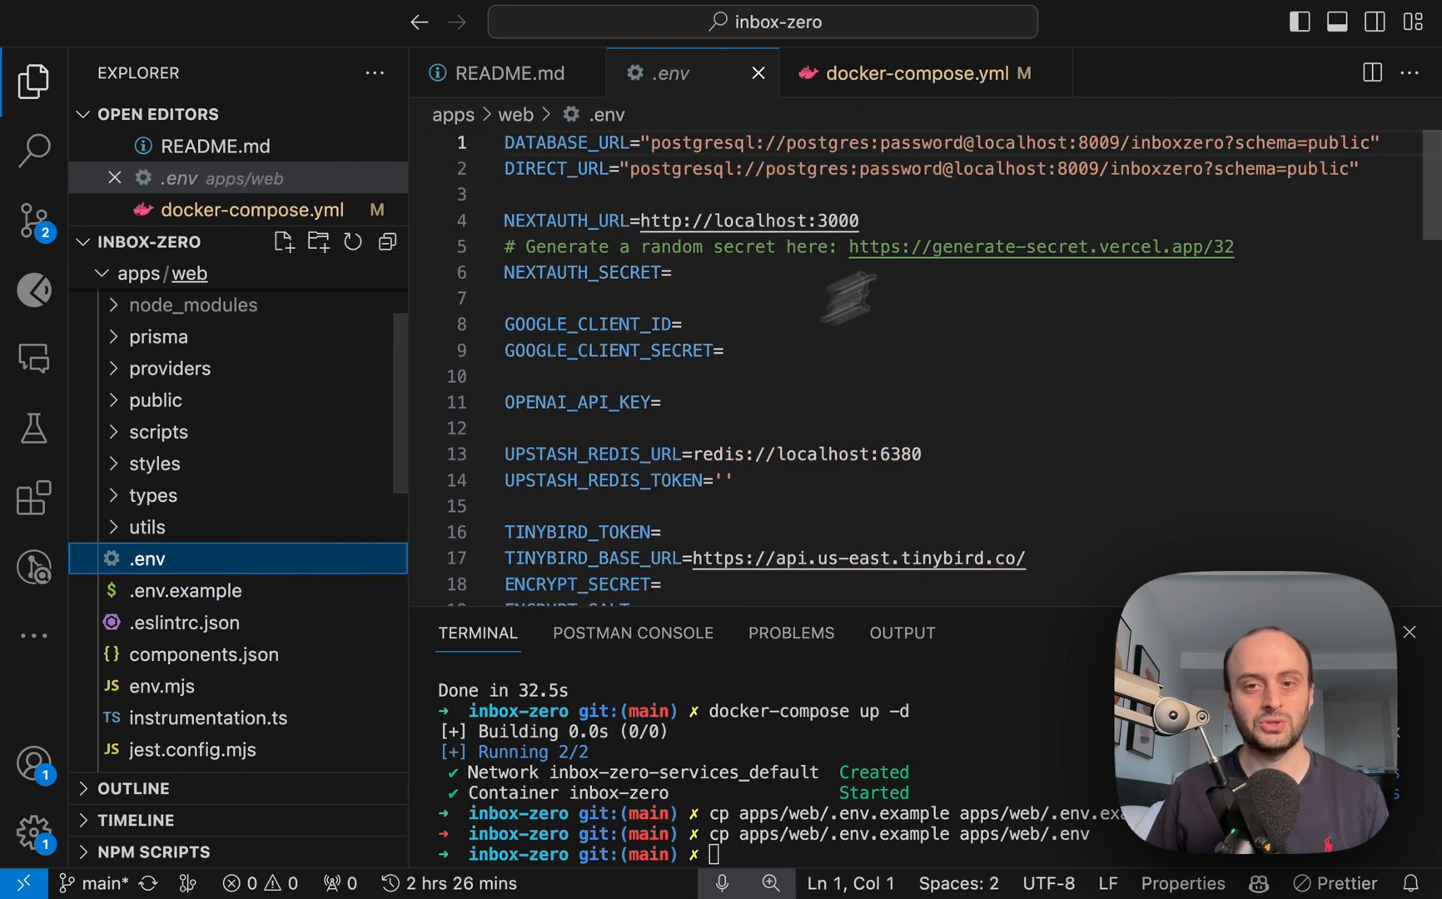
double_click(839, 221)
click(931, 168)
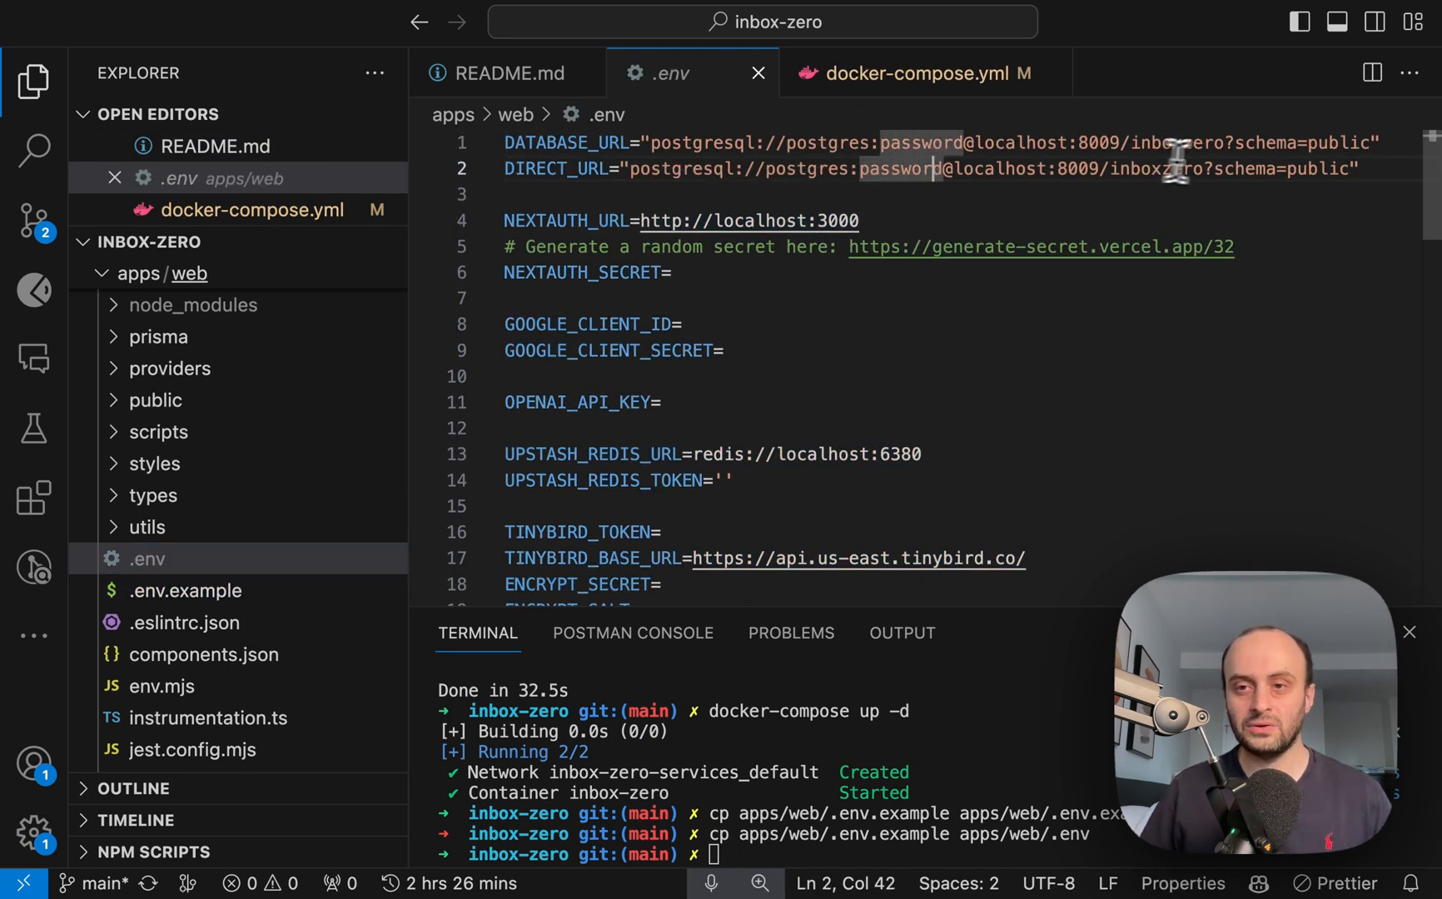
key(Right)
key(Right)
key(Right)
key(alt+Left)
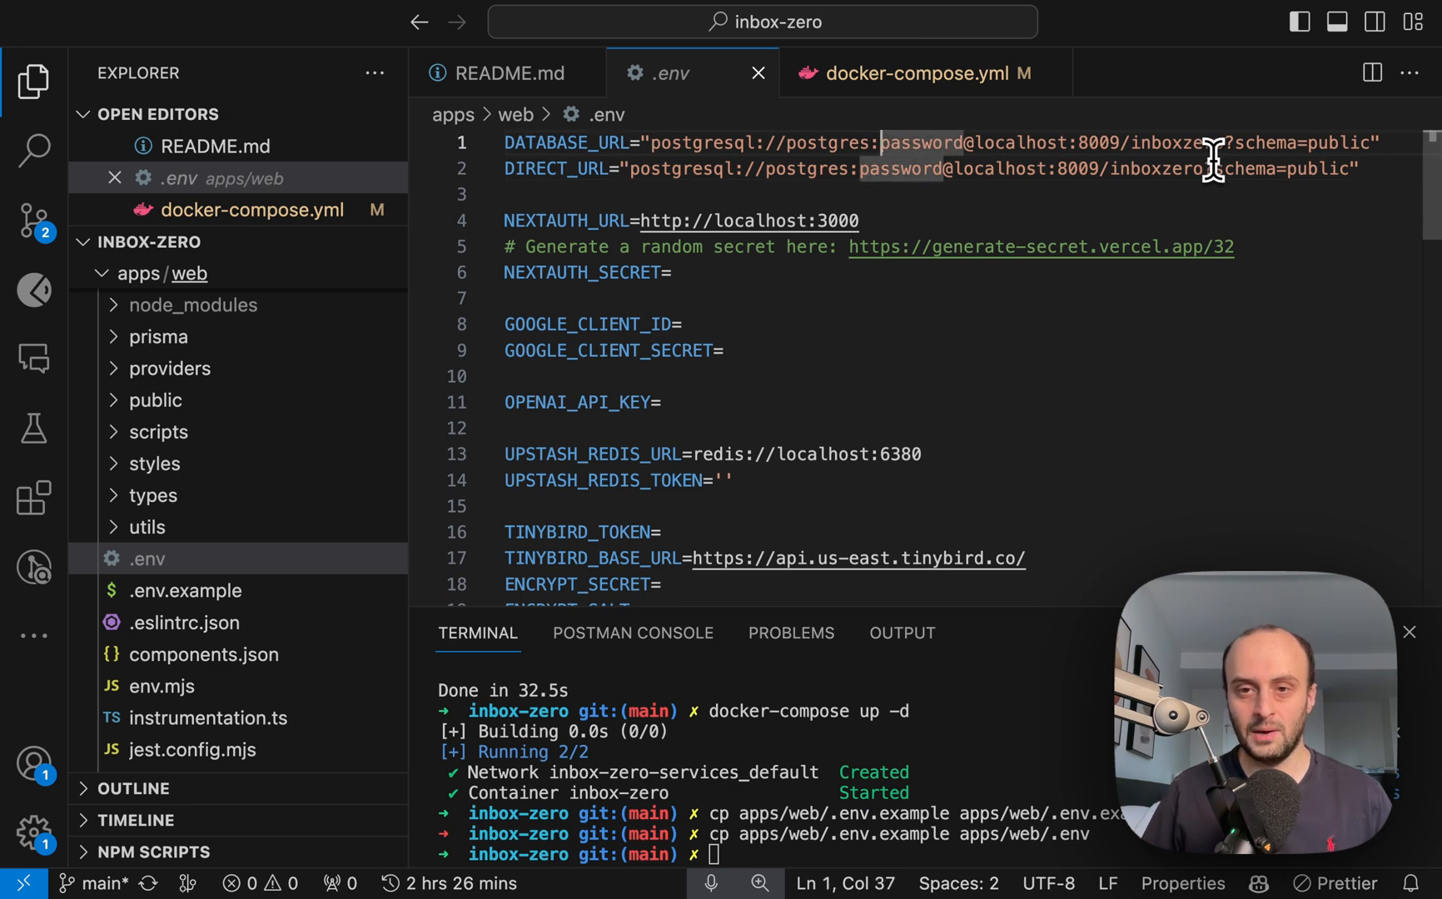
key(ctrl+Tab)
drag(588, 502, 612, 495)
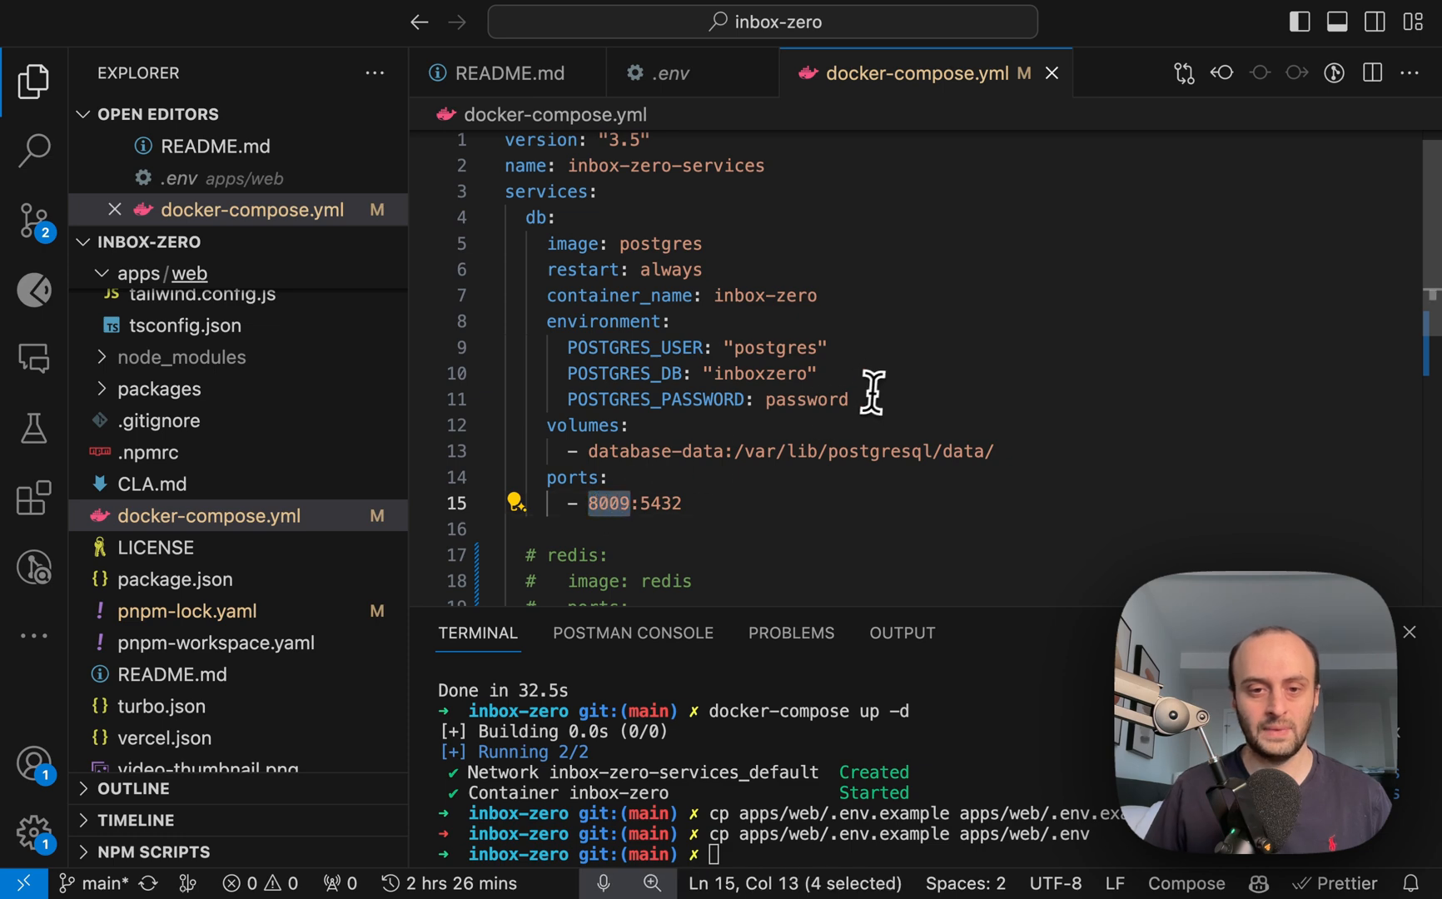
- Confirm the .env database URL's port and password, then return to the README's migration instructions
key(ctrl+Tab)
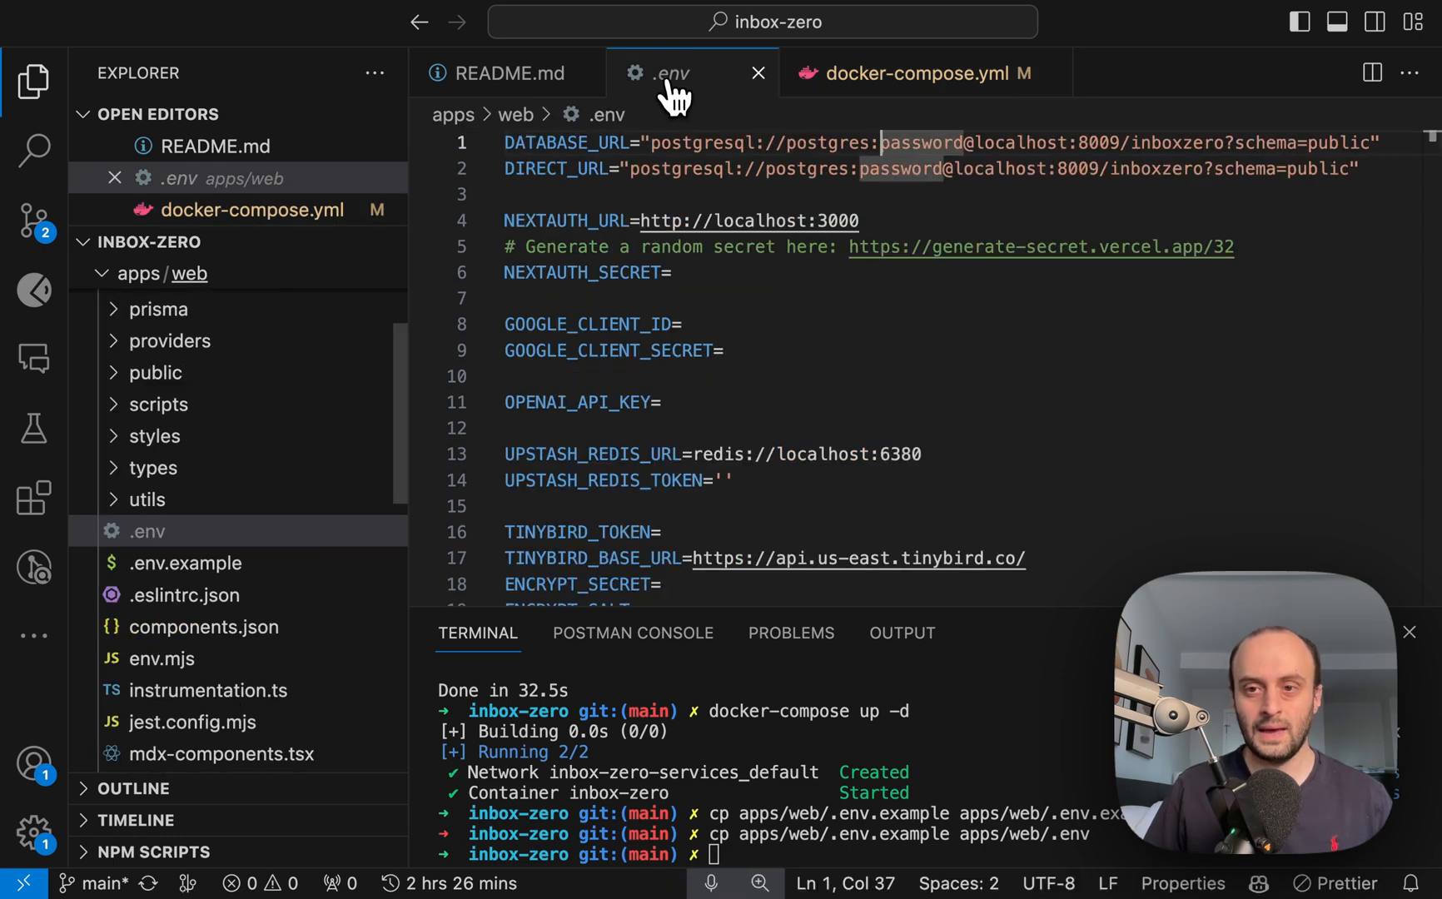
double_click(1095, 143)
click(929, 143)
double_click(930, 143)
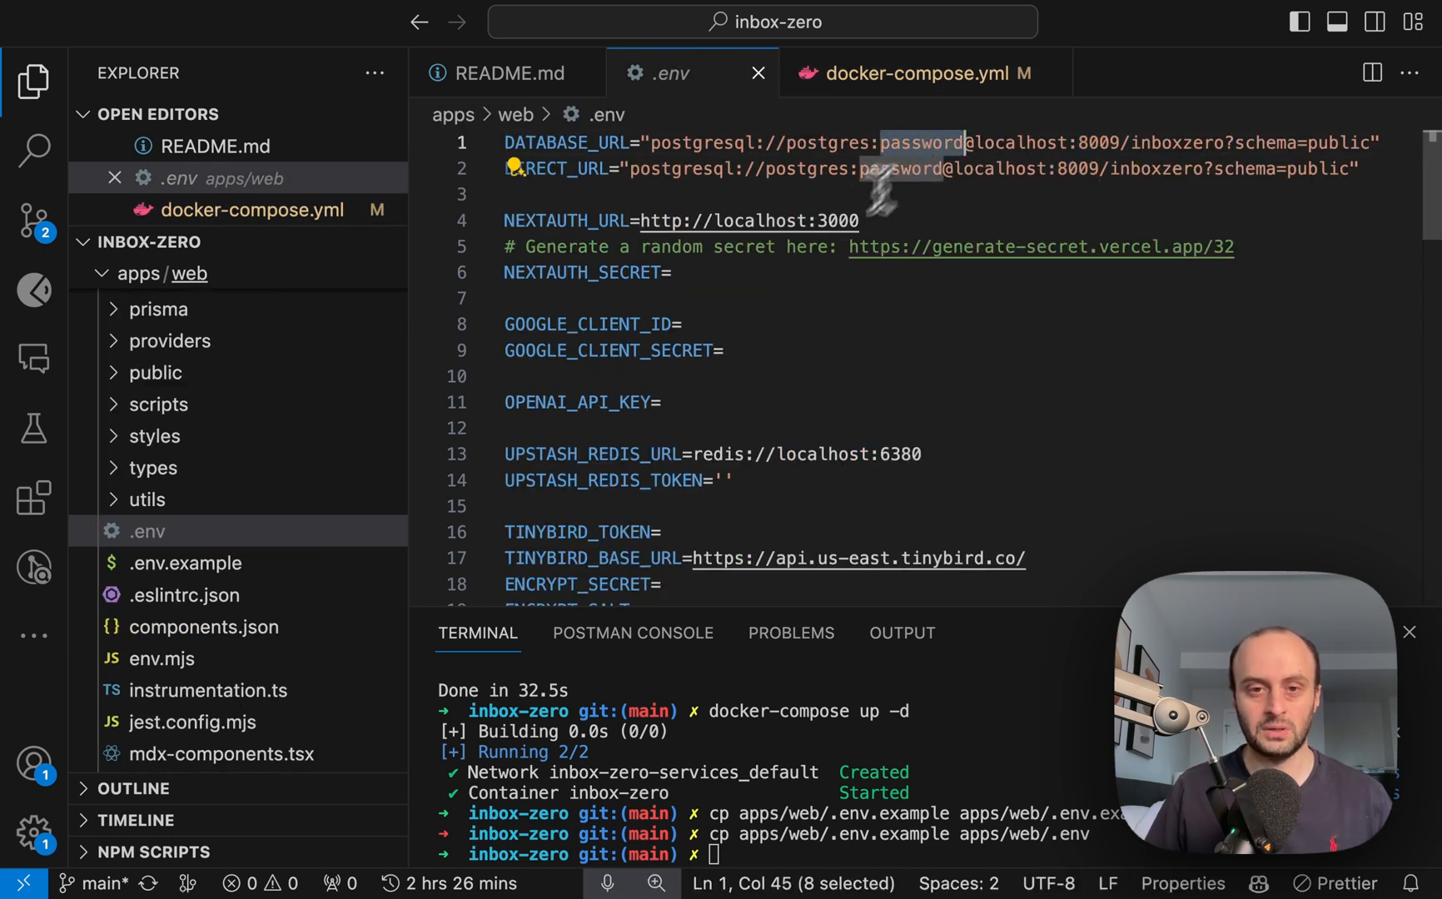
click(783, 348)
scroll(790, 371, down, 3)
scroll(800, 415, down, 3)
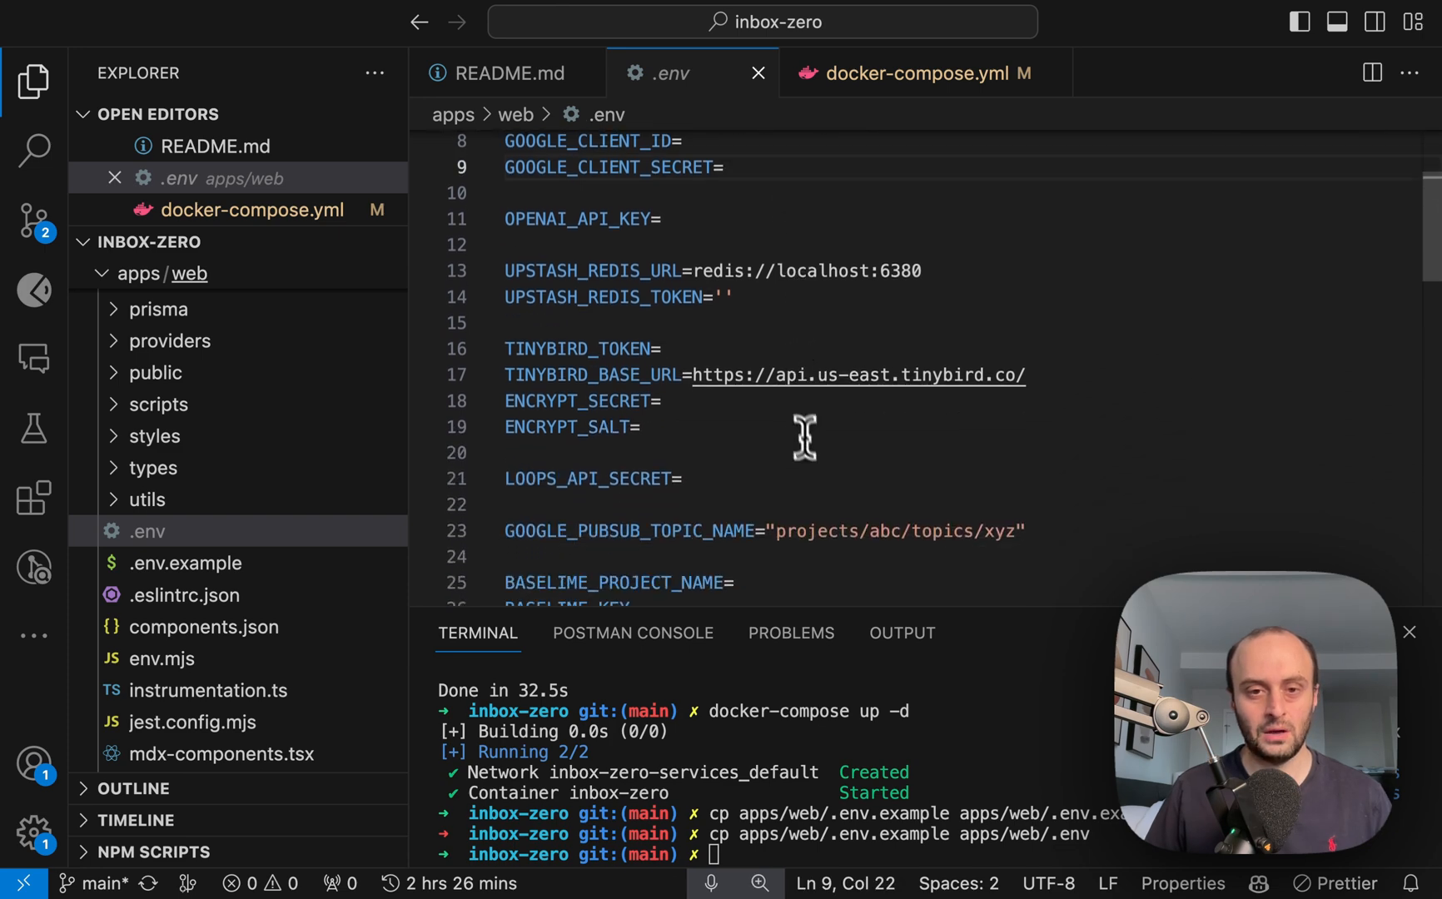
drag(800, 439, 564, 69)
click(971, 344)
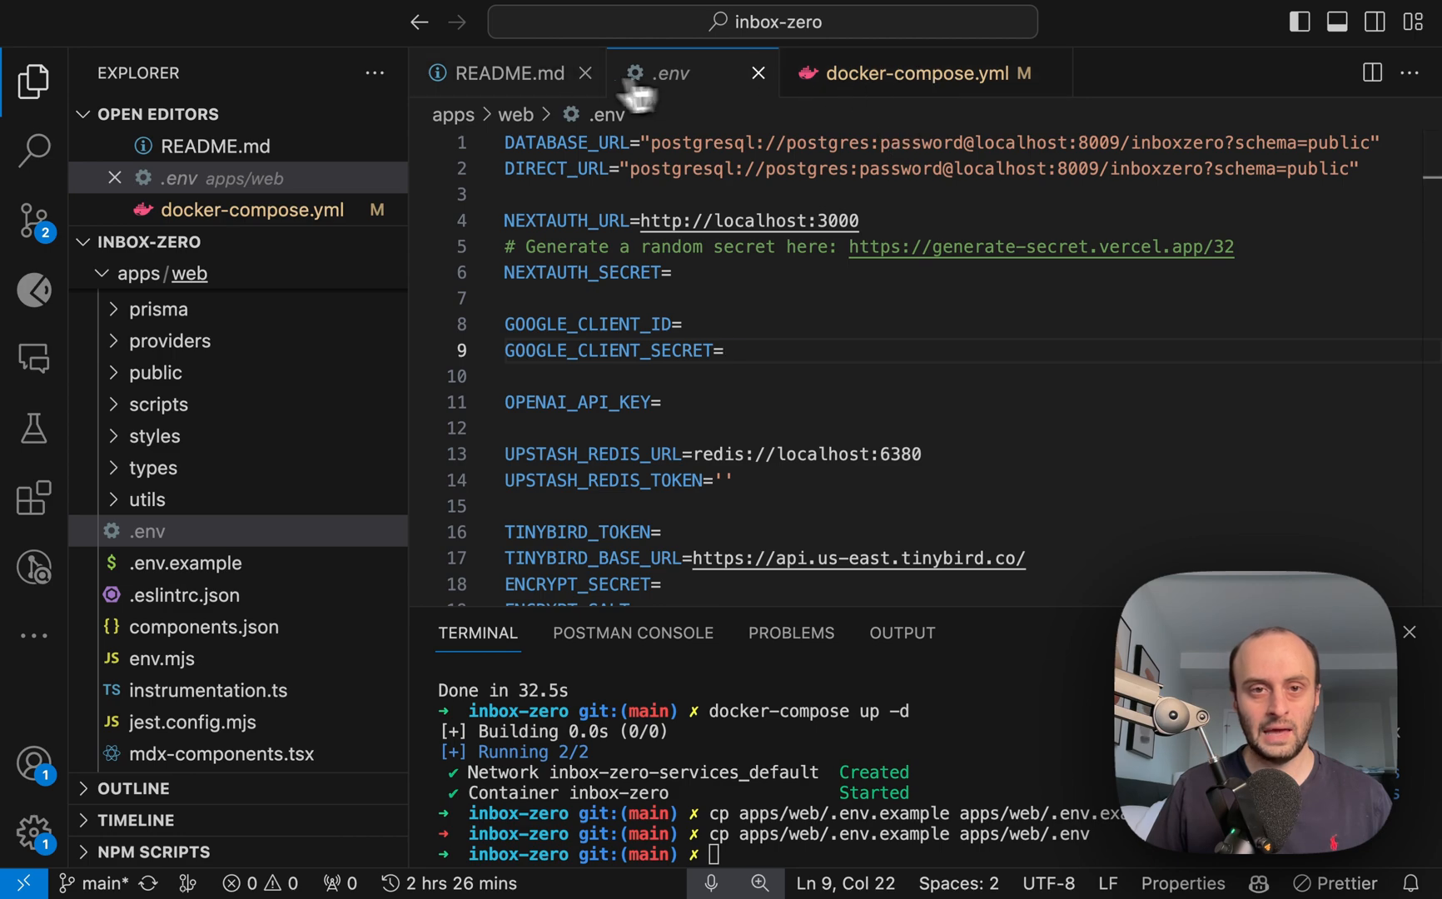
click(510, 73)
scroll(809, 417, down, 5)
scroll(810, 417, down, 5)
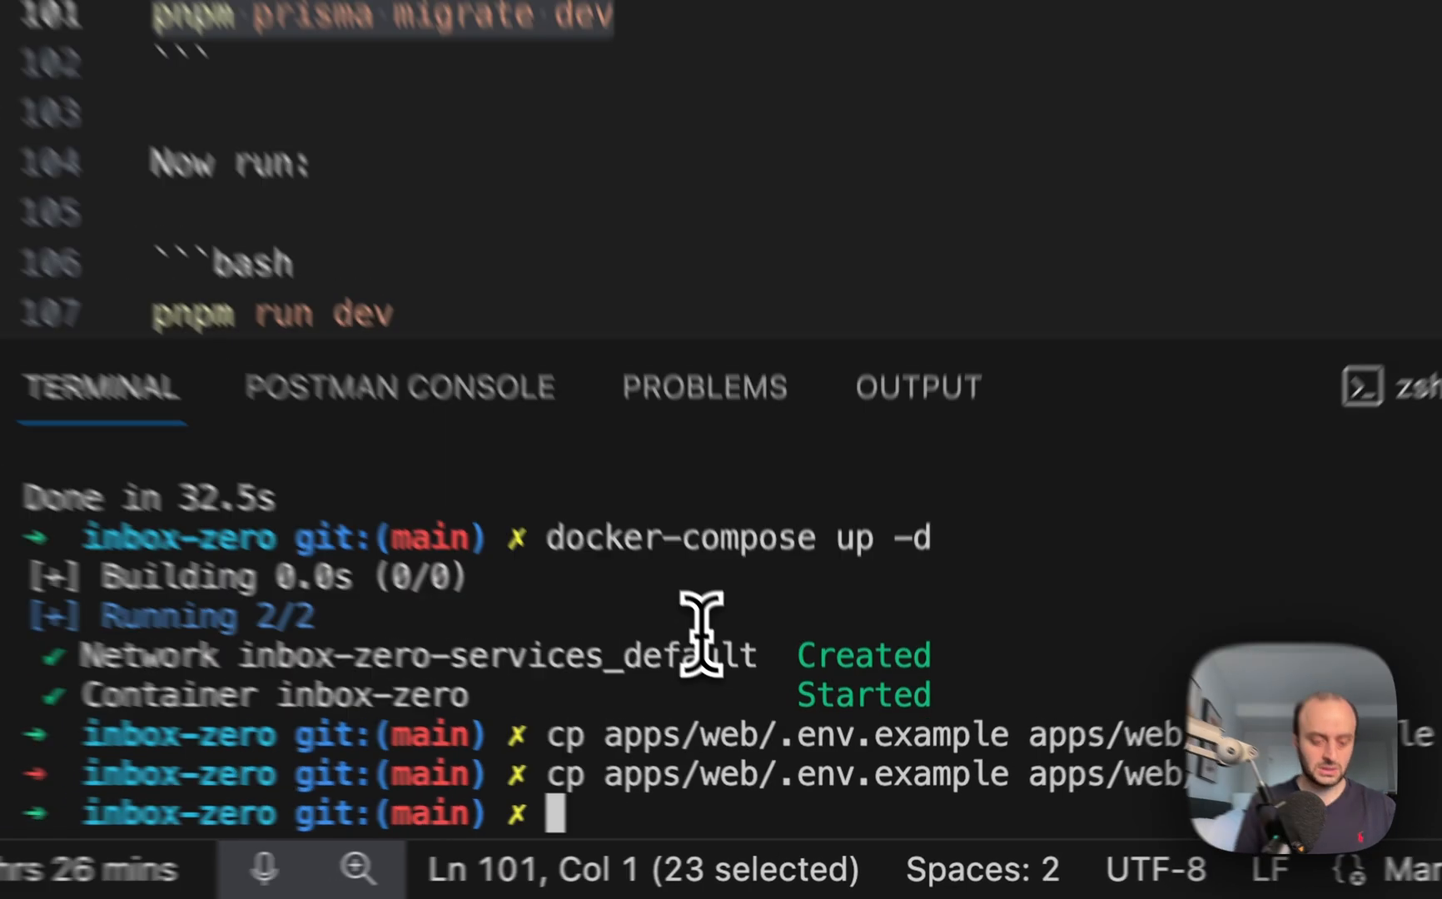
text(cd apps/)
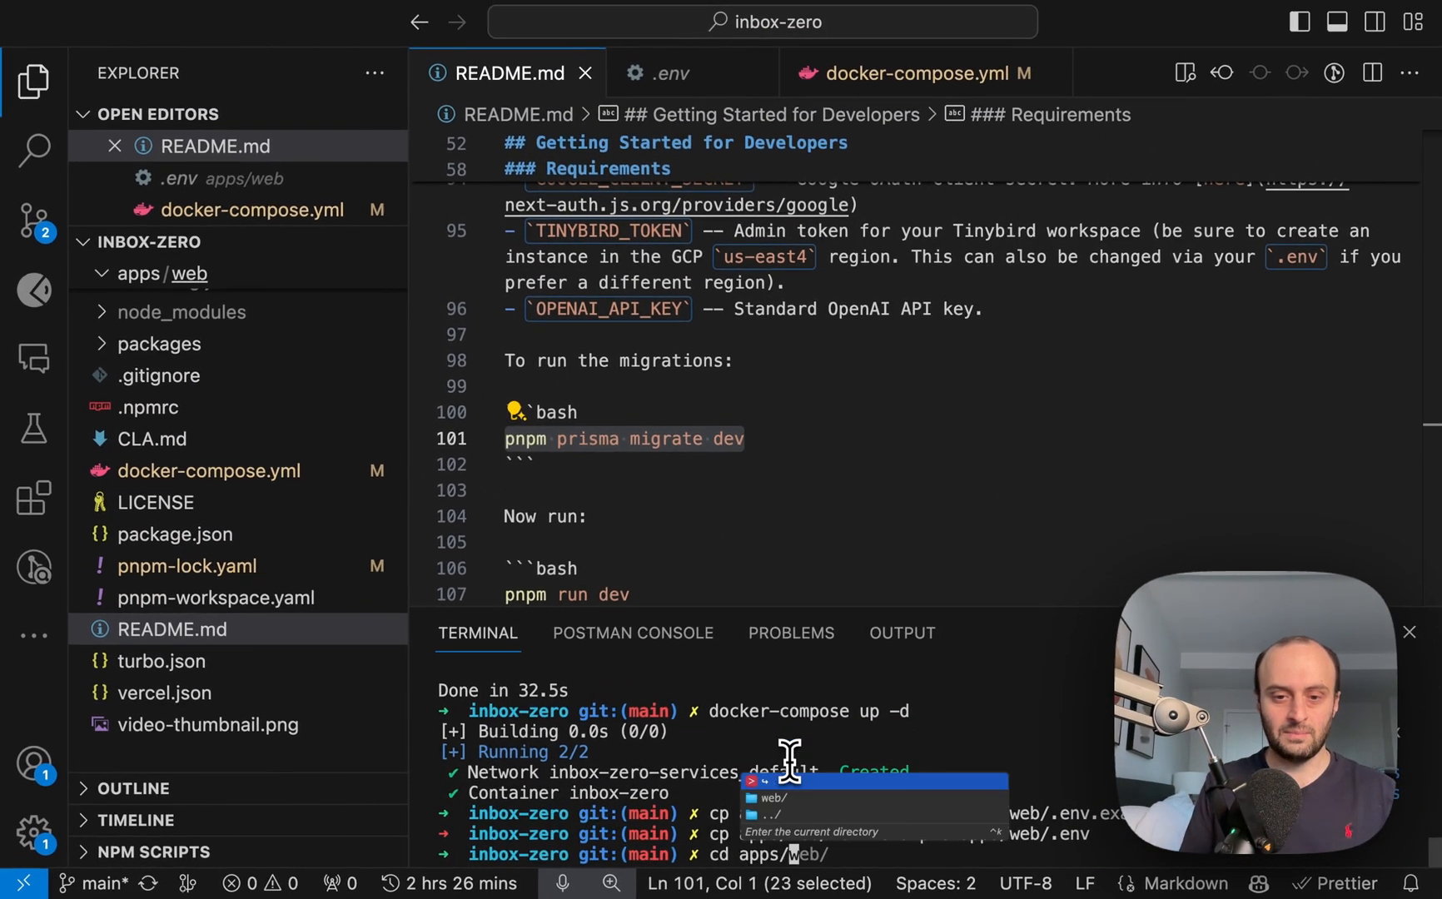
text(web/)
- From apps/web run pnpm prisma migrate dev and start the server with pnpm run dev
key(Return)
text(pnpm prisma migrate dev)
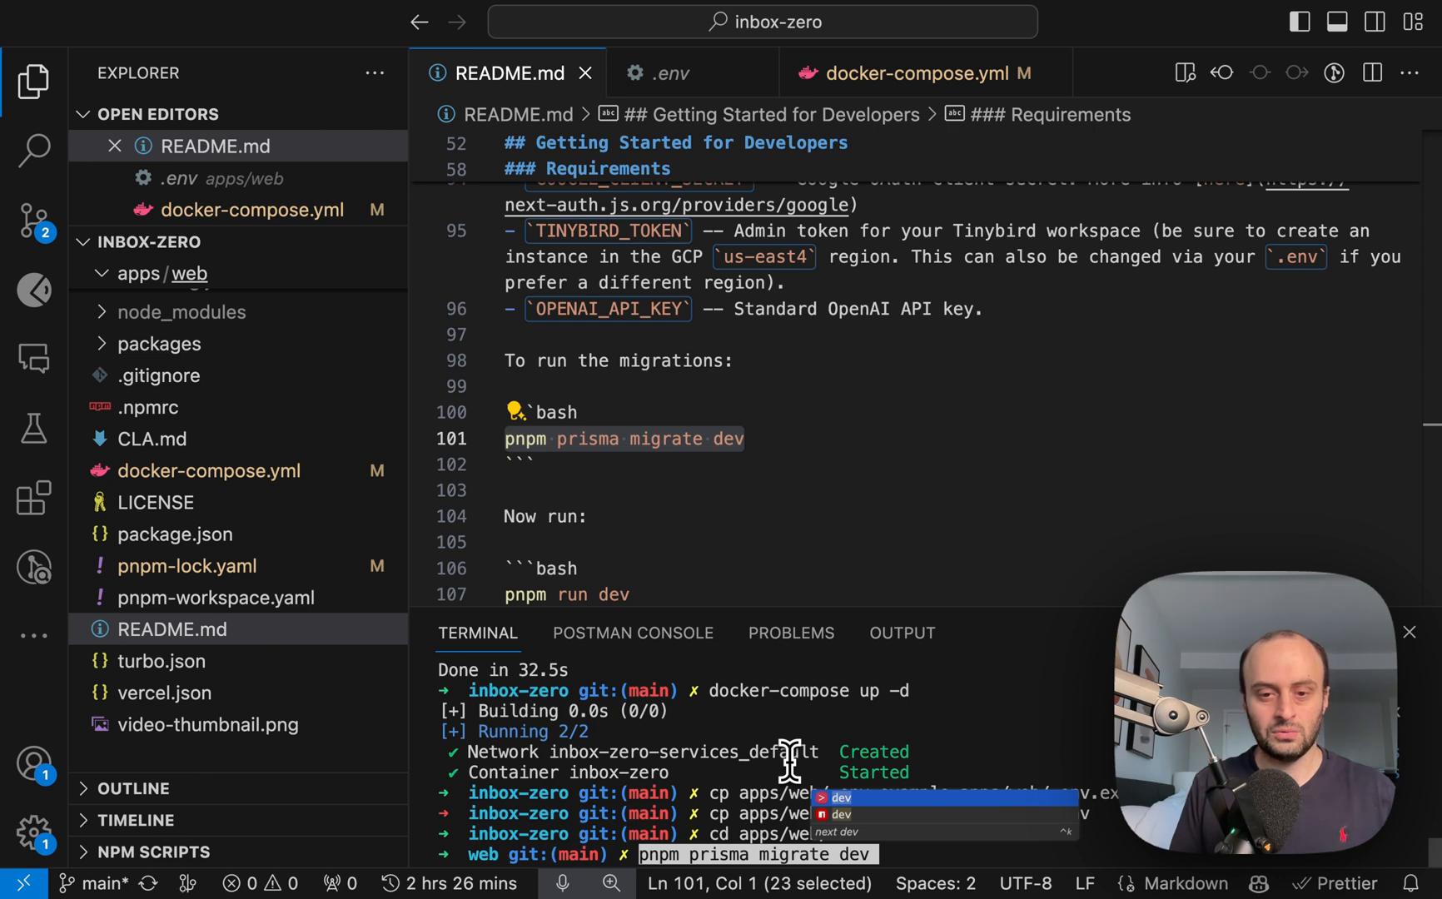
key(Return)
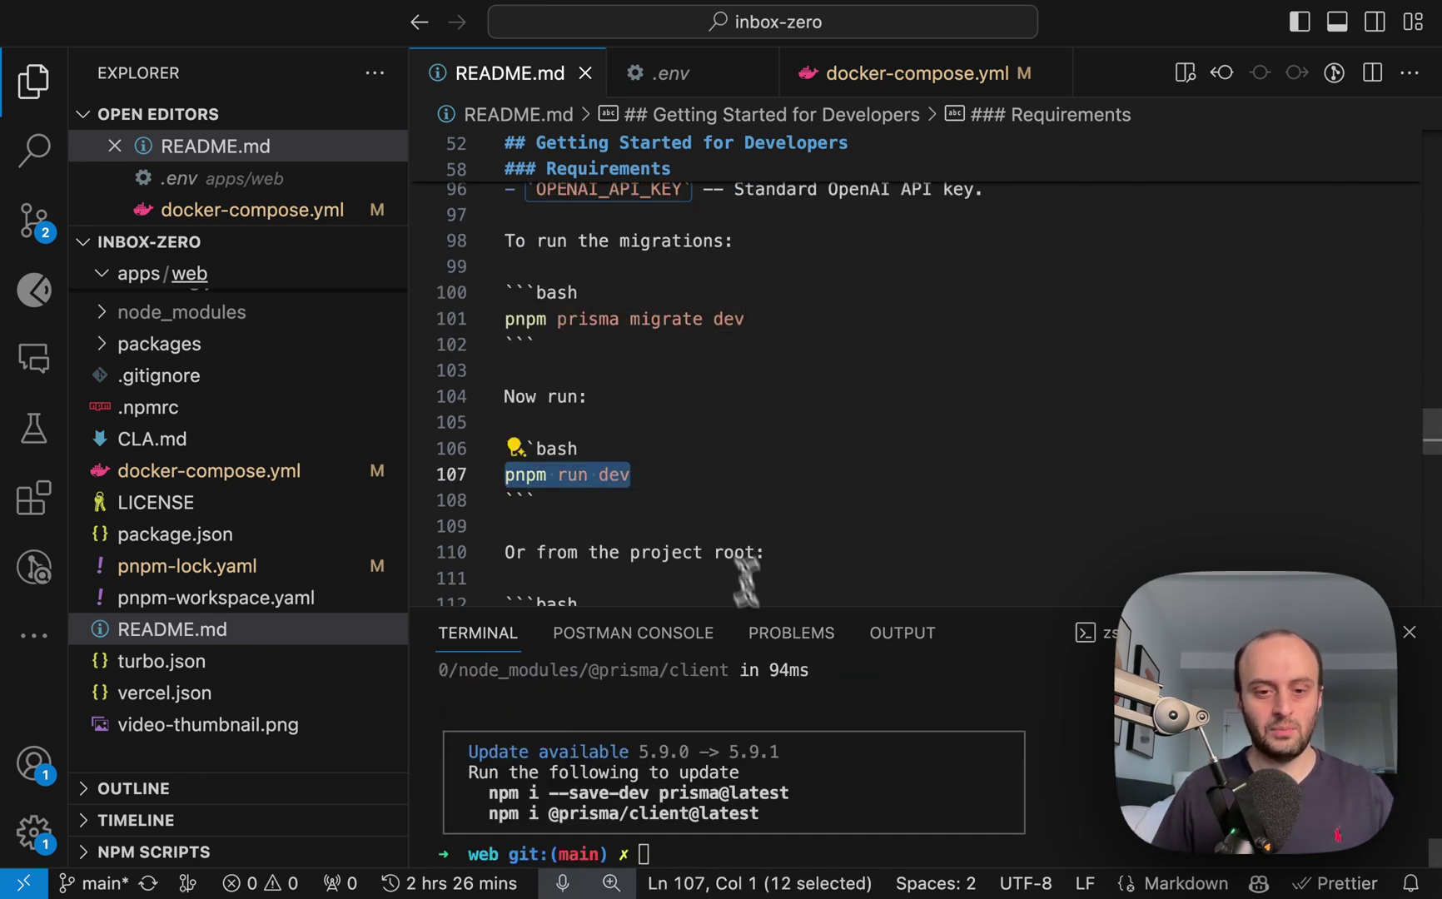
click(863, 701)
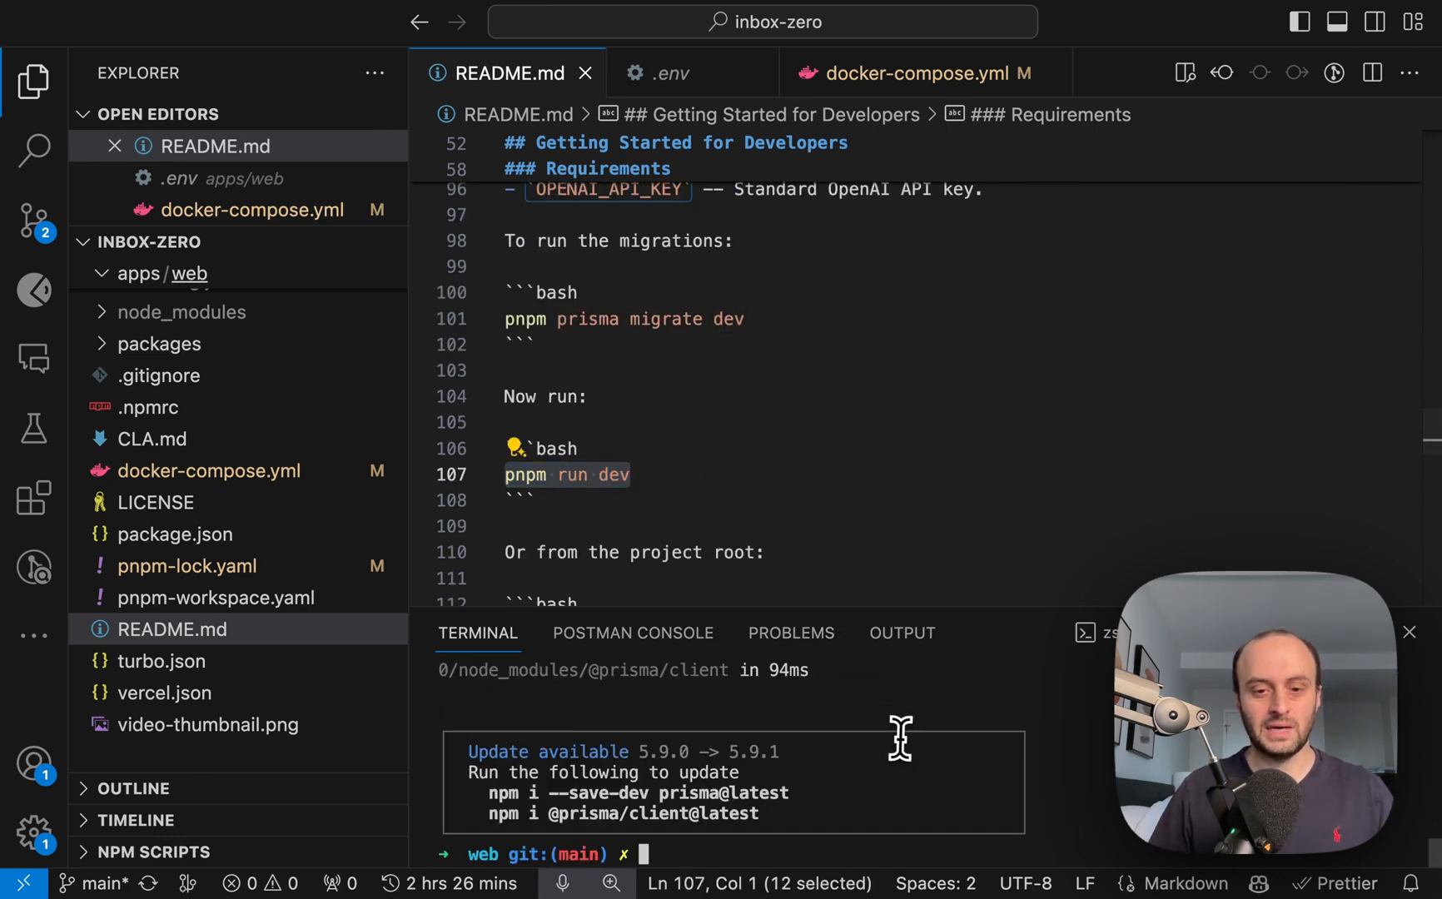
text(pnpm run dev)
key(Return)
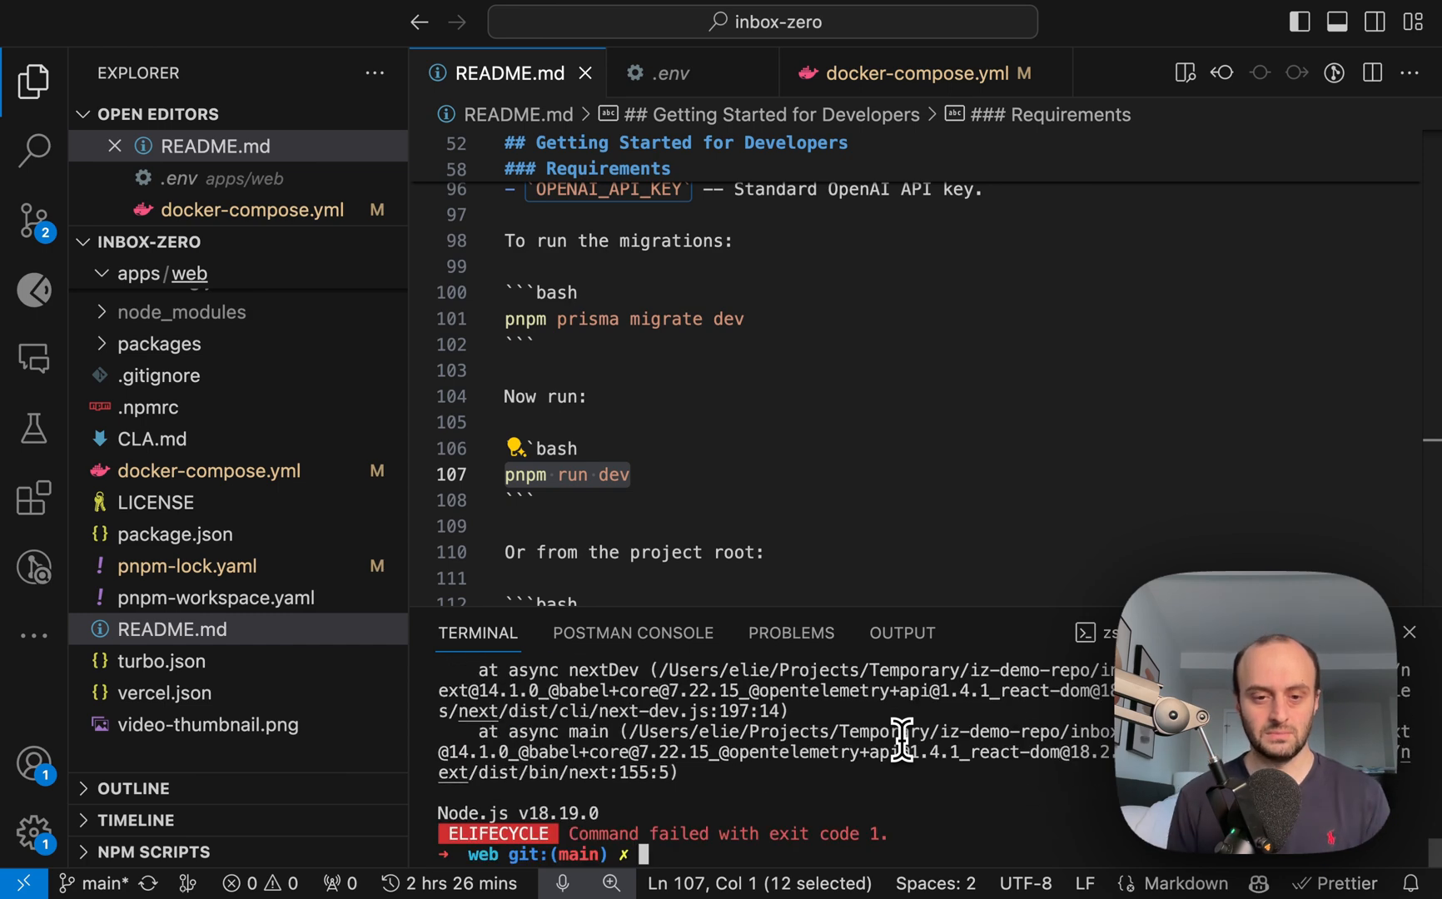
scroll(906, 739, up, 8)
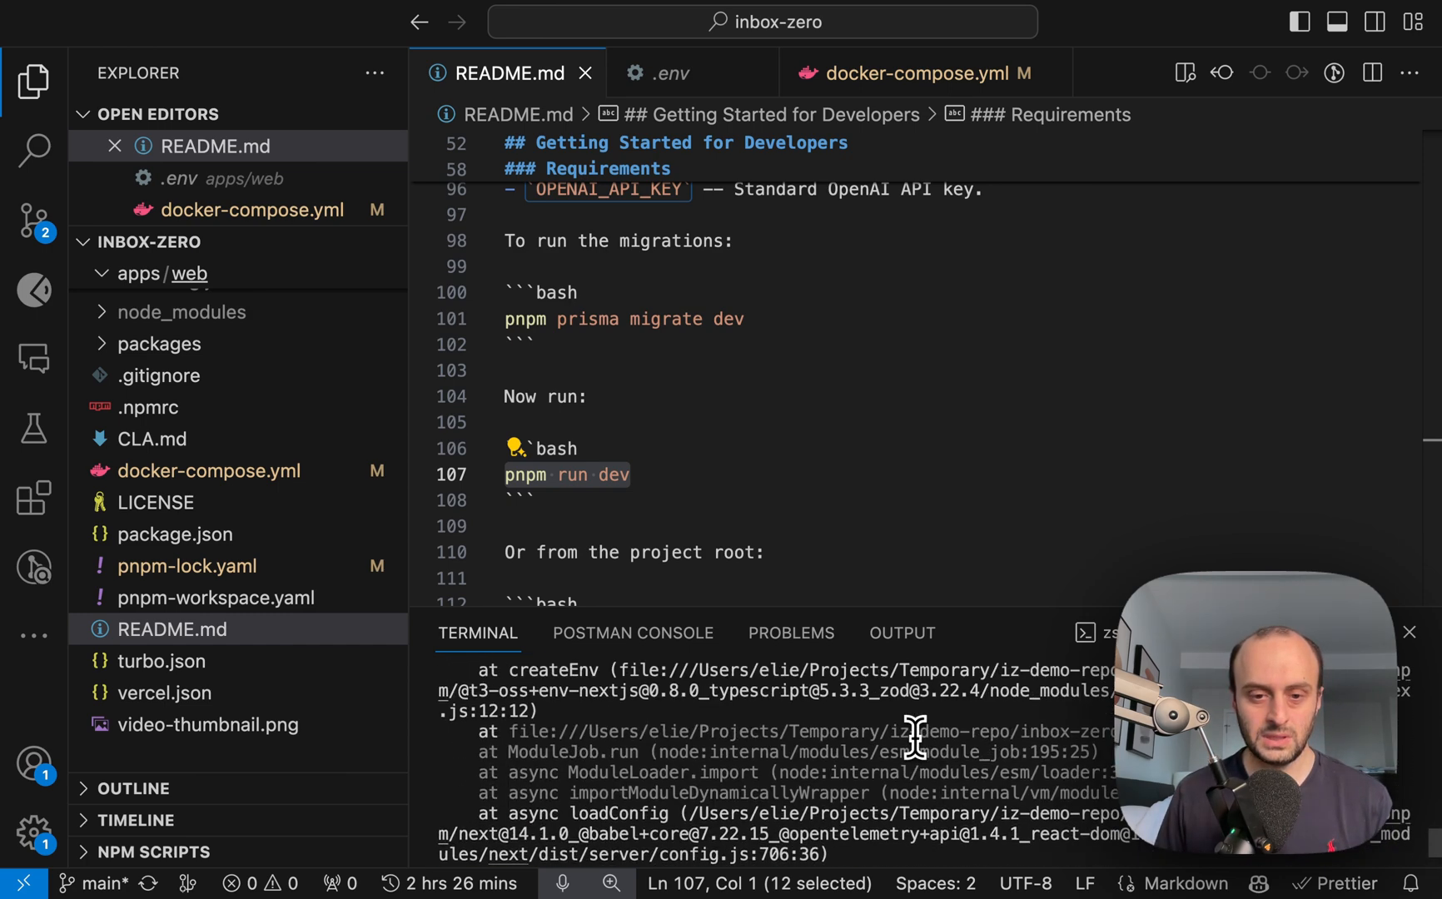
scroll(921, 738, up, 8)
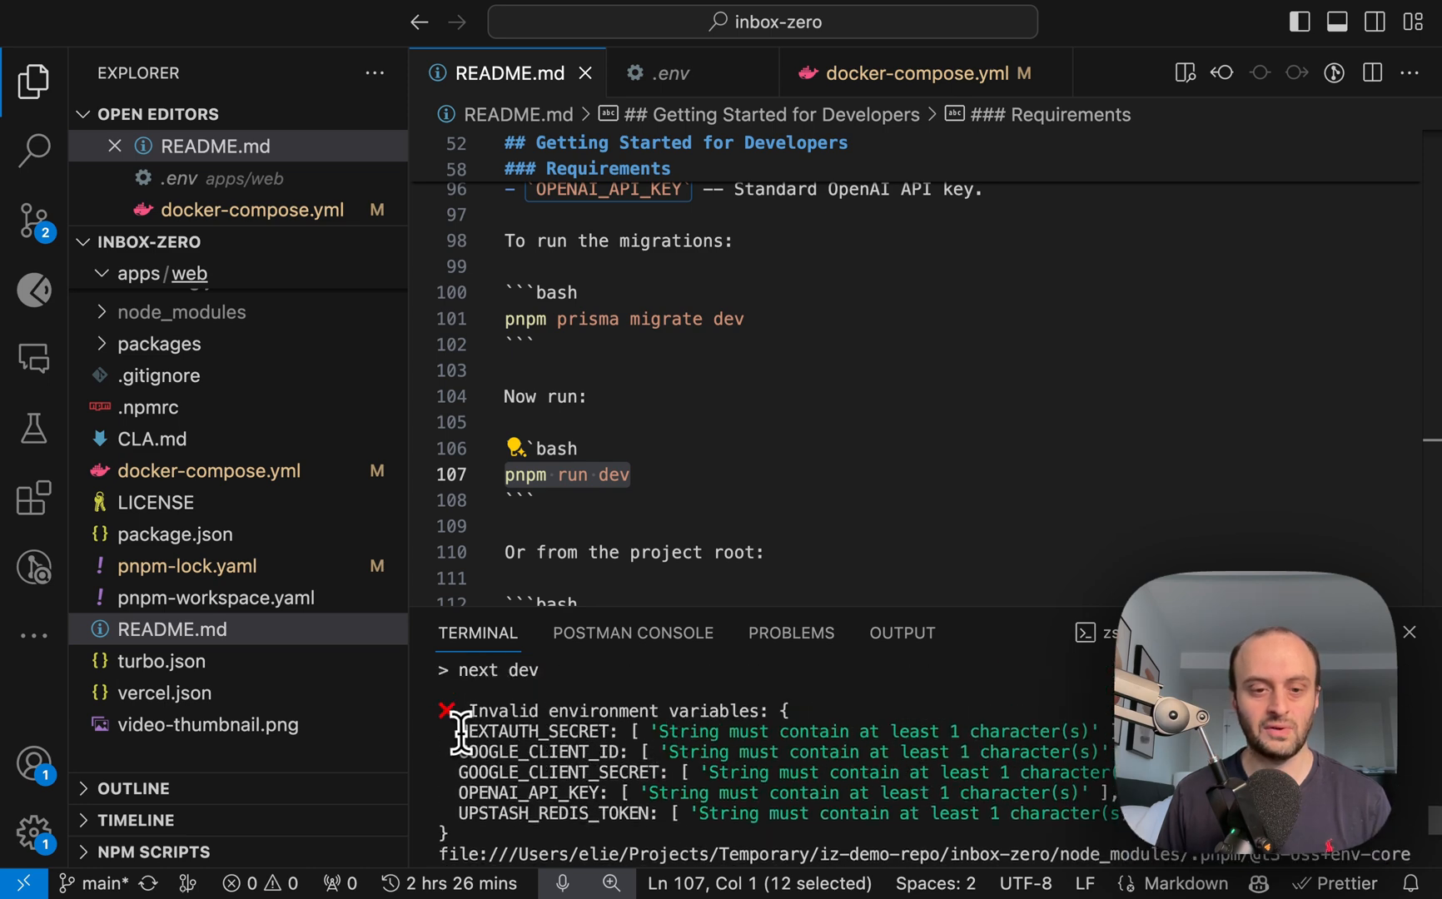
- Review the dev server's missing environment variable errors, selecting NEXTAUTH_SECRET
drag(460, 732, 1120, 814)
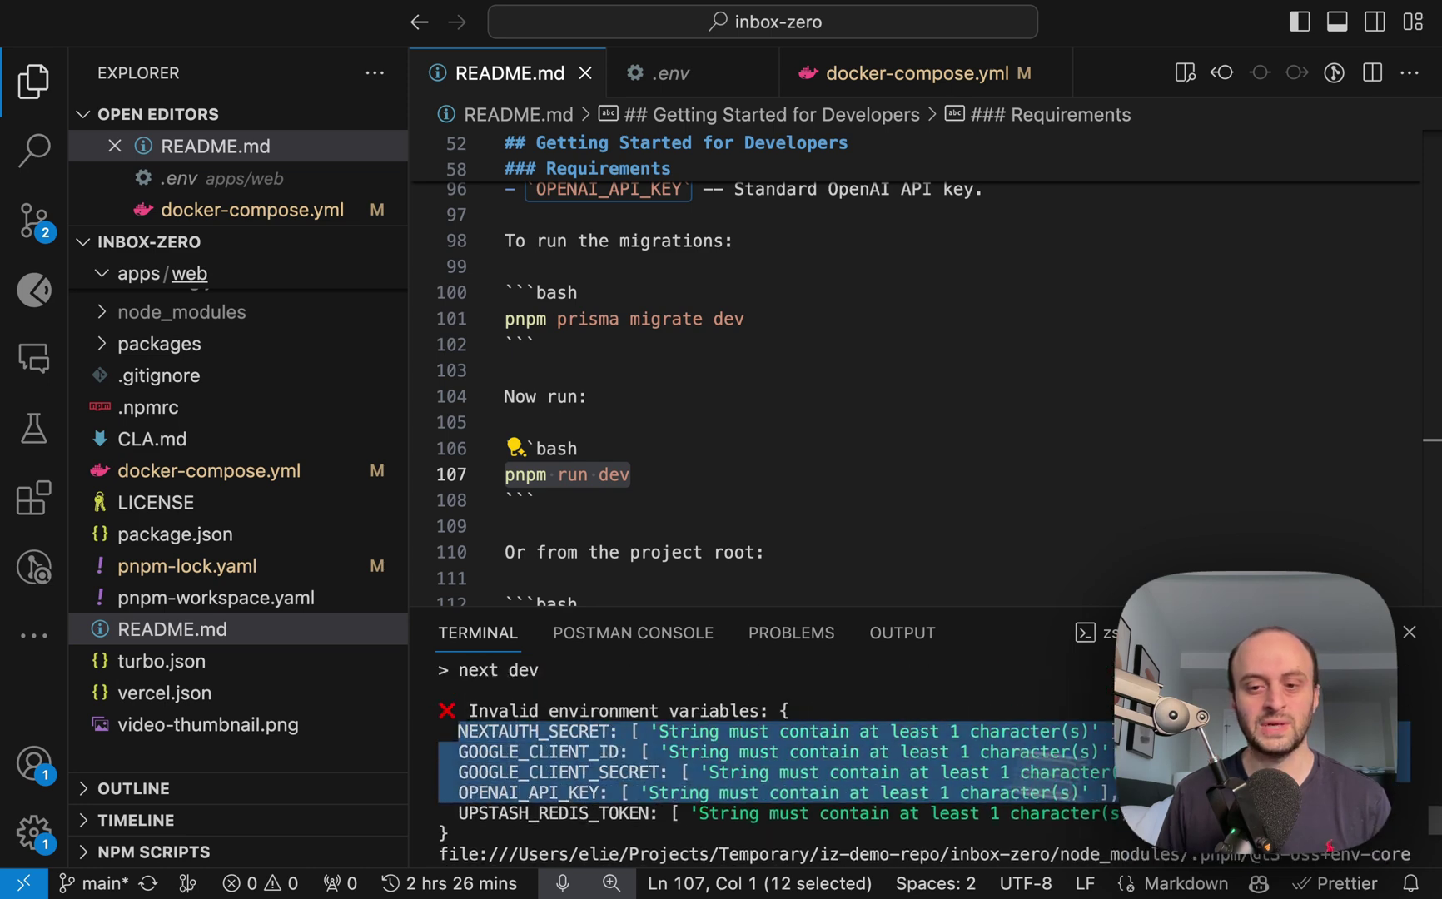
click(653, 741)
double_click(537, 732)
- Paste a freshly generated random secret as NEXTAUTH_SECRET in .env and save
click(789, 423)
key(ctrl+Tab)
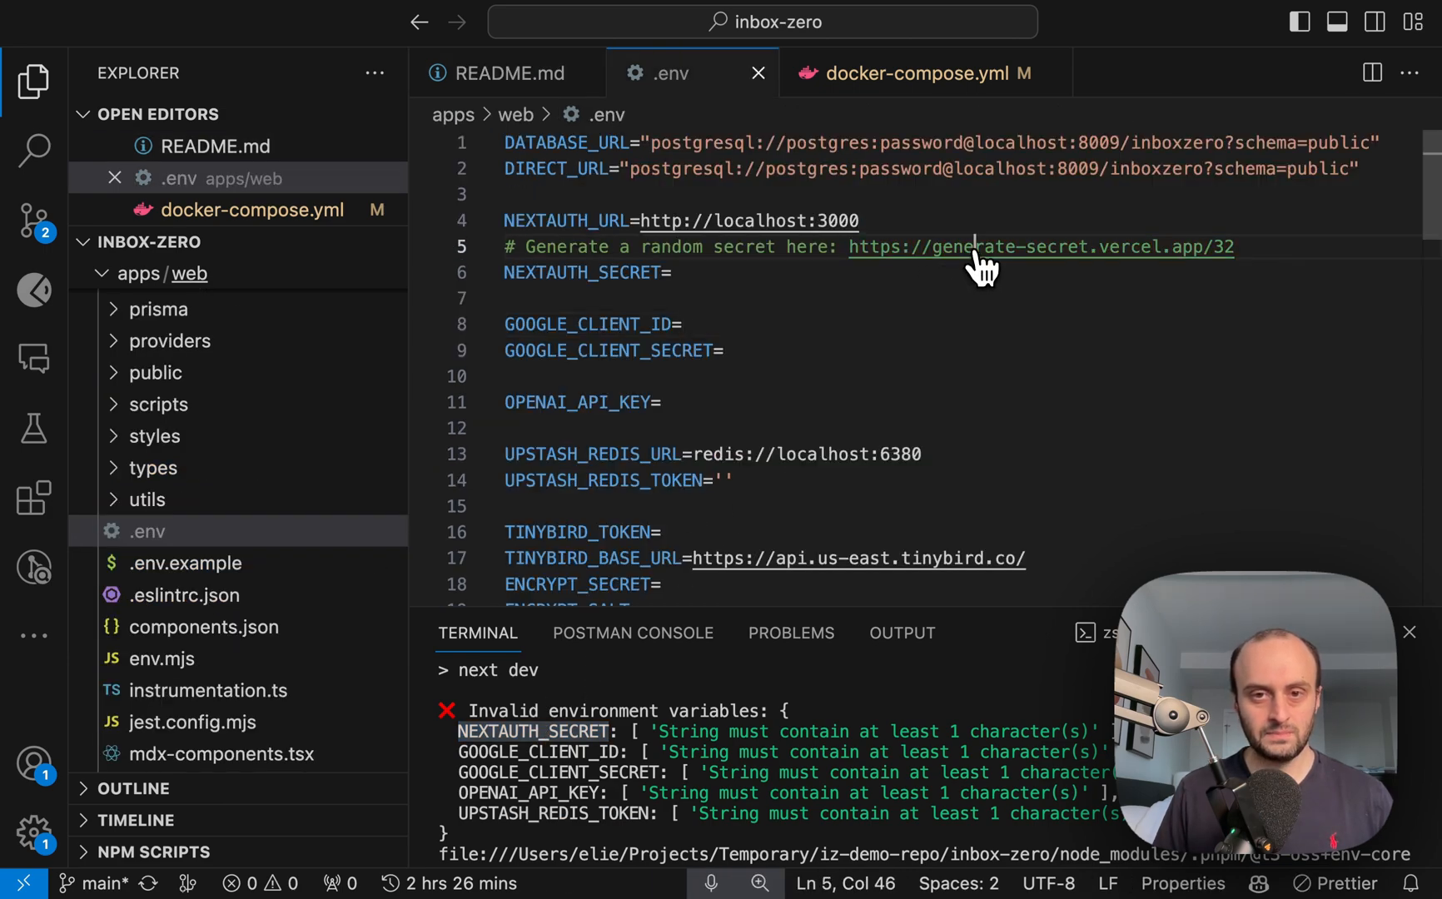
super+click(983, 247)
key(super+Tab)
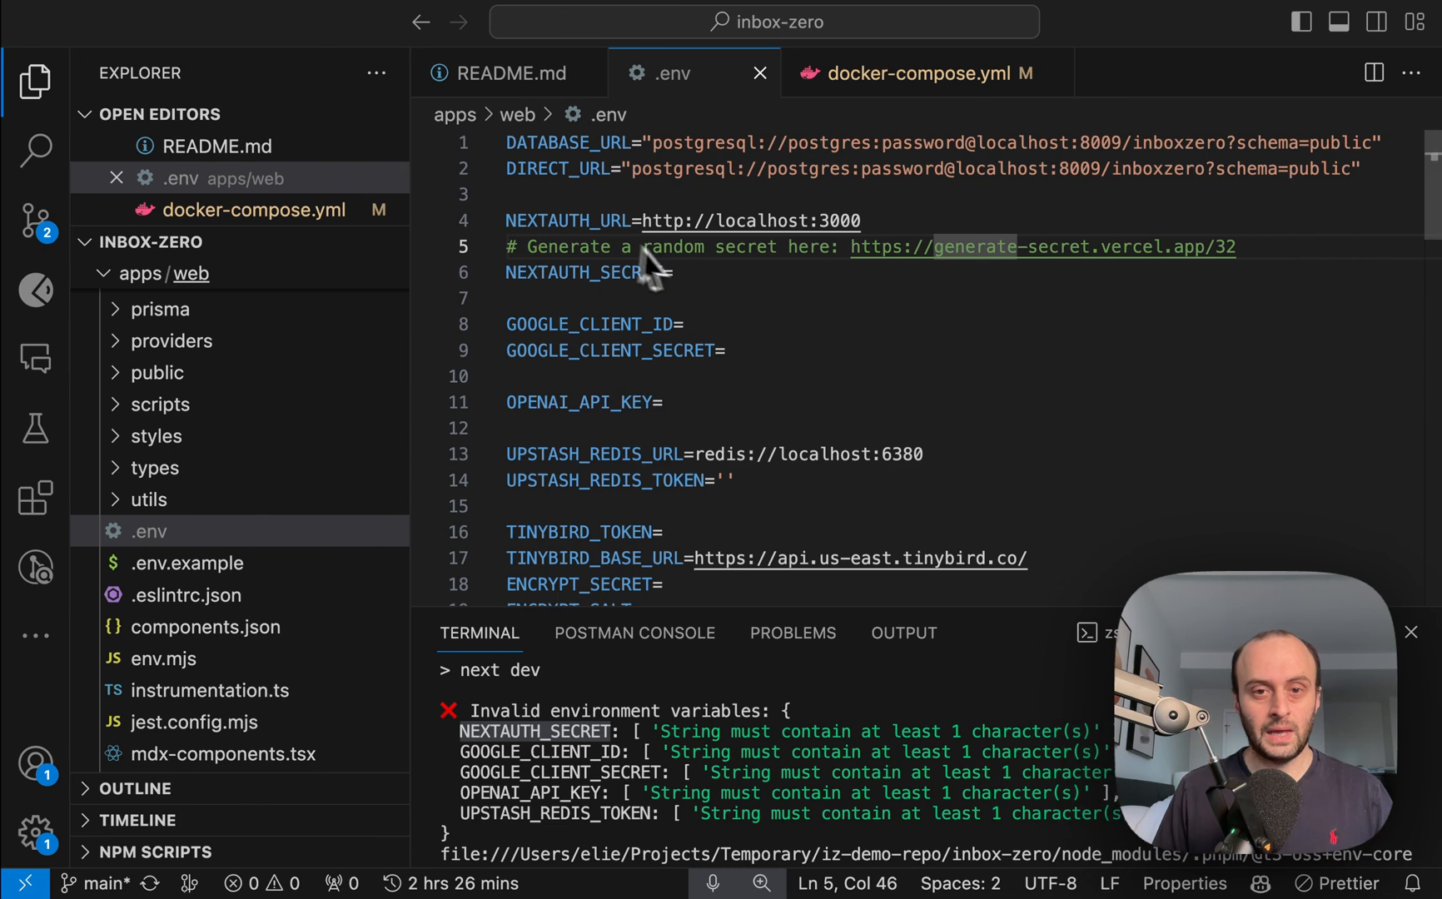
click(749, 274)
key(super+v)
key(super+s)
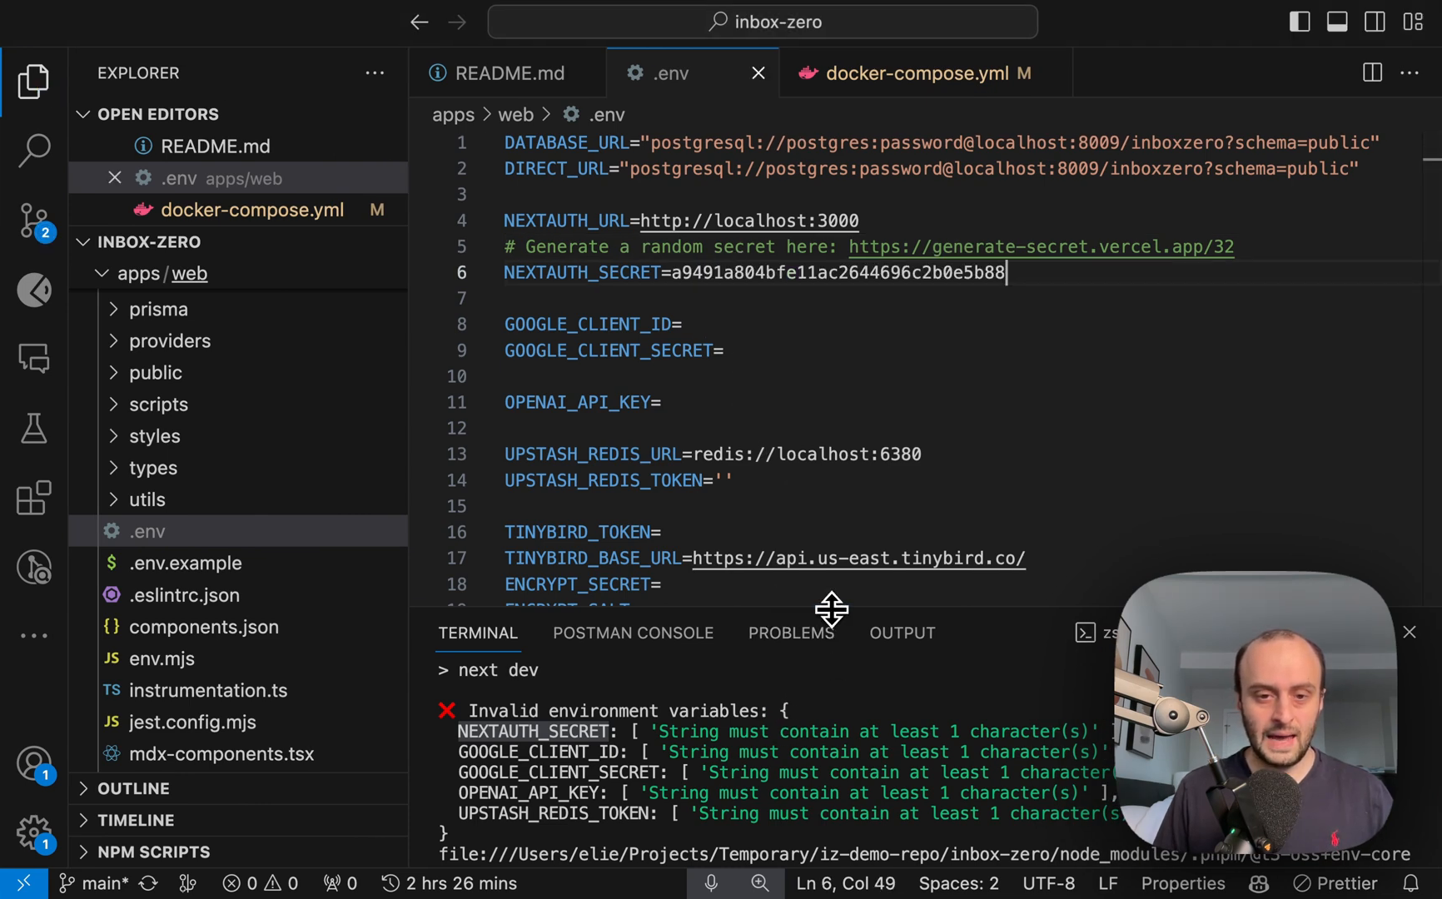
- Enlarge the terminal and review the remaining GOOGLE_CLIENT_ID error
drag(832, 612, 832, 462)
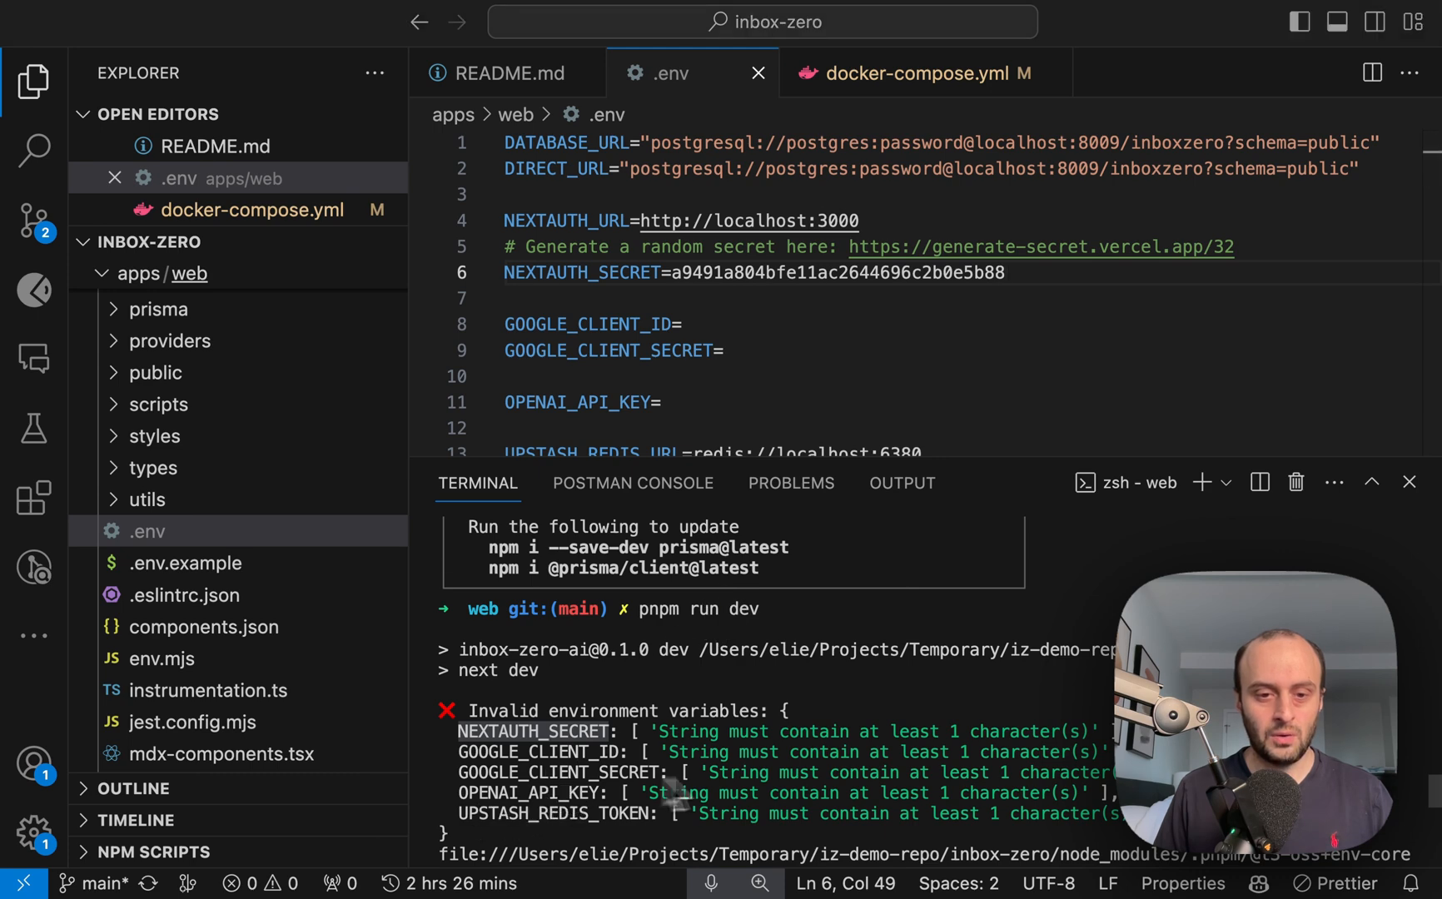
scroll(870, 762, down, 3)
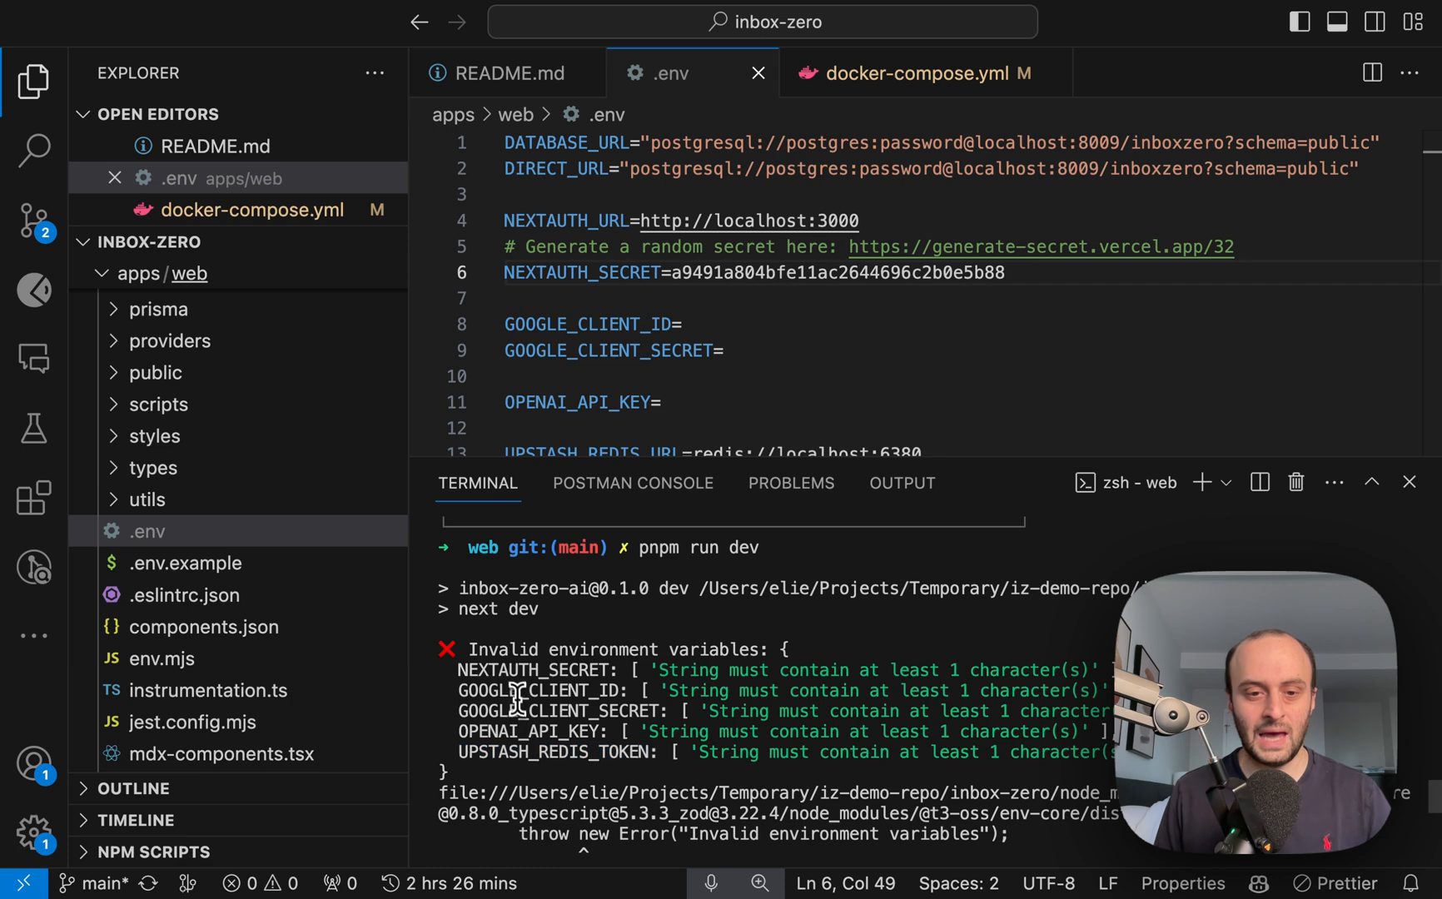
drag(454, 682, 1110, 711)
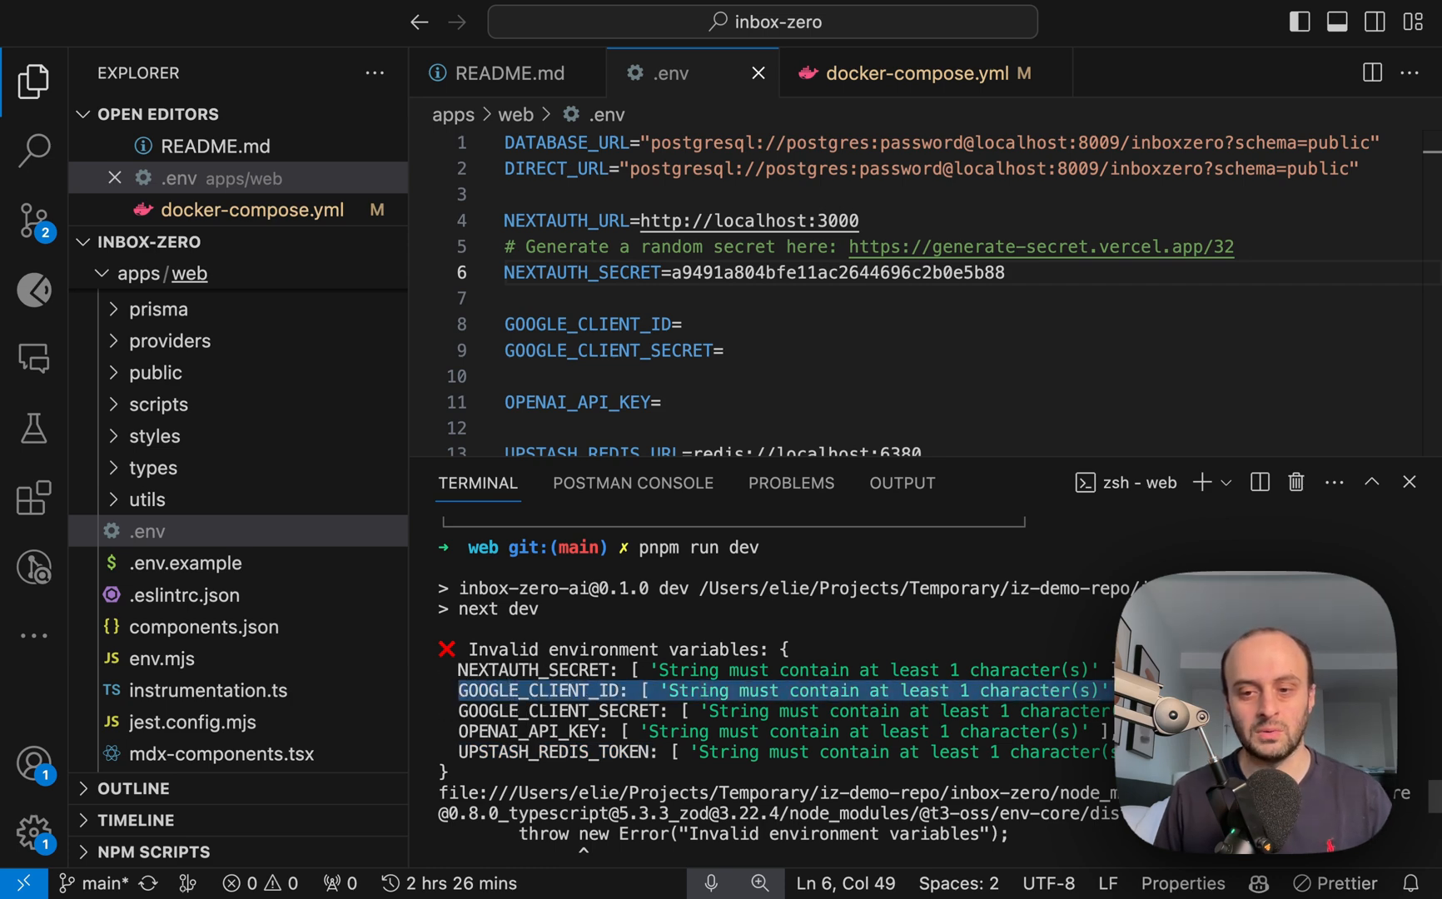
click(1110, 711)
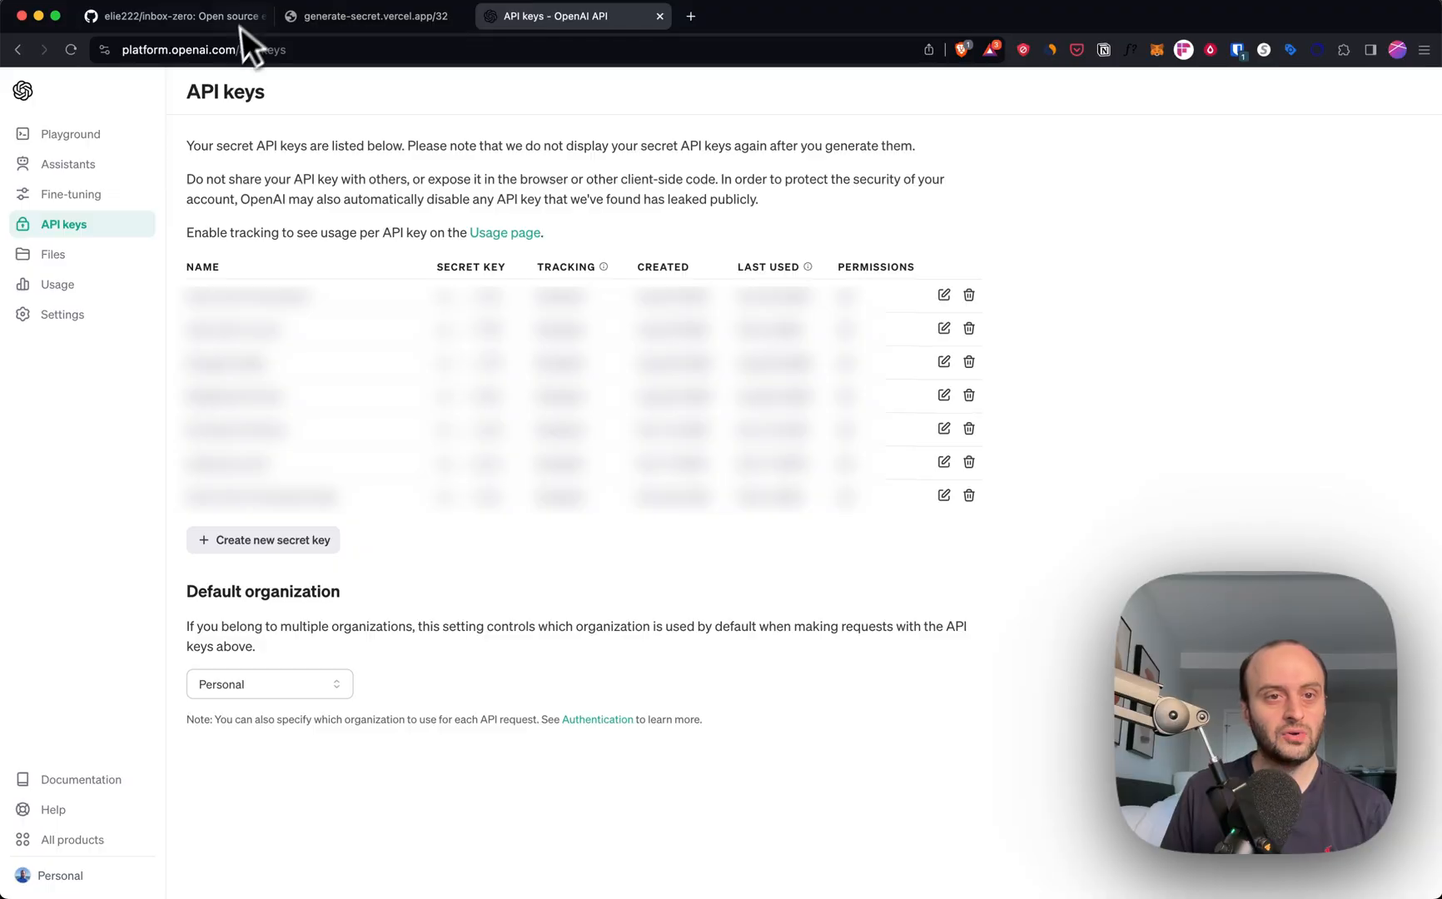
- Create a new OpenAI secret key and check it pasted as OPENAI_API_KEY in .env
click(287, 541)
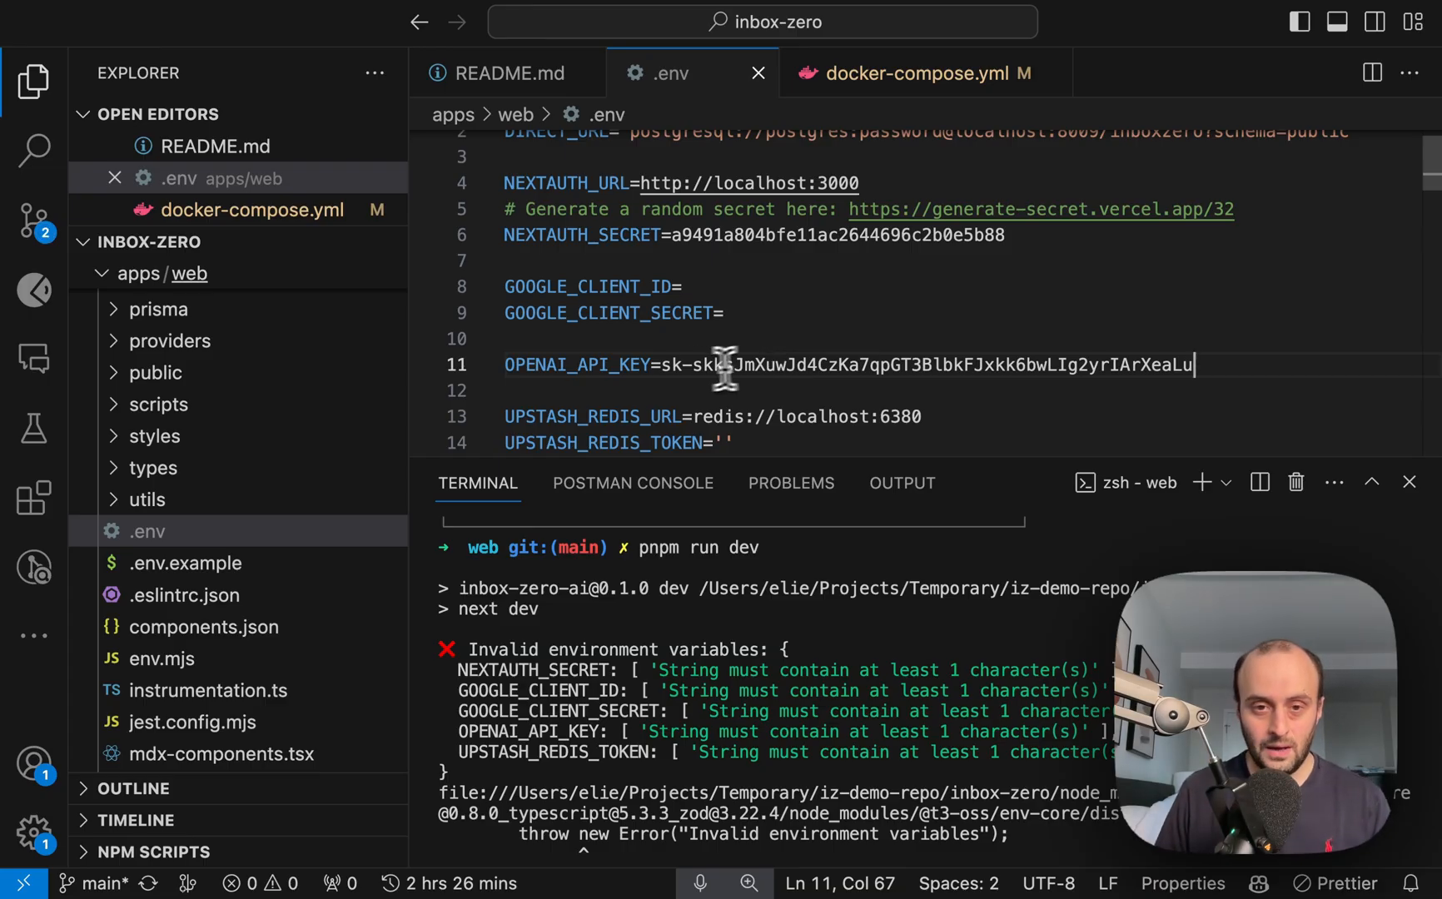
drag(660, 365, 1193, 363)
click(1194, 364)
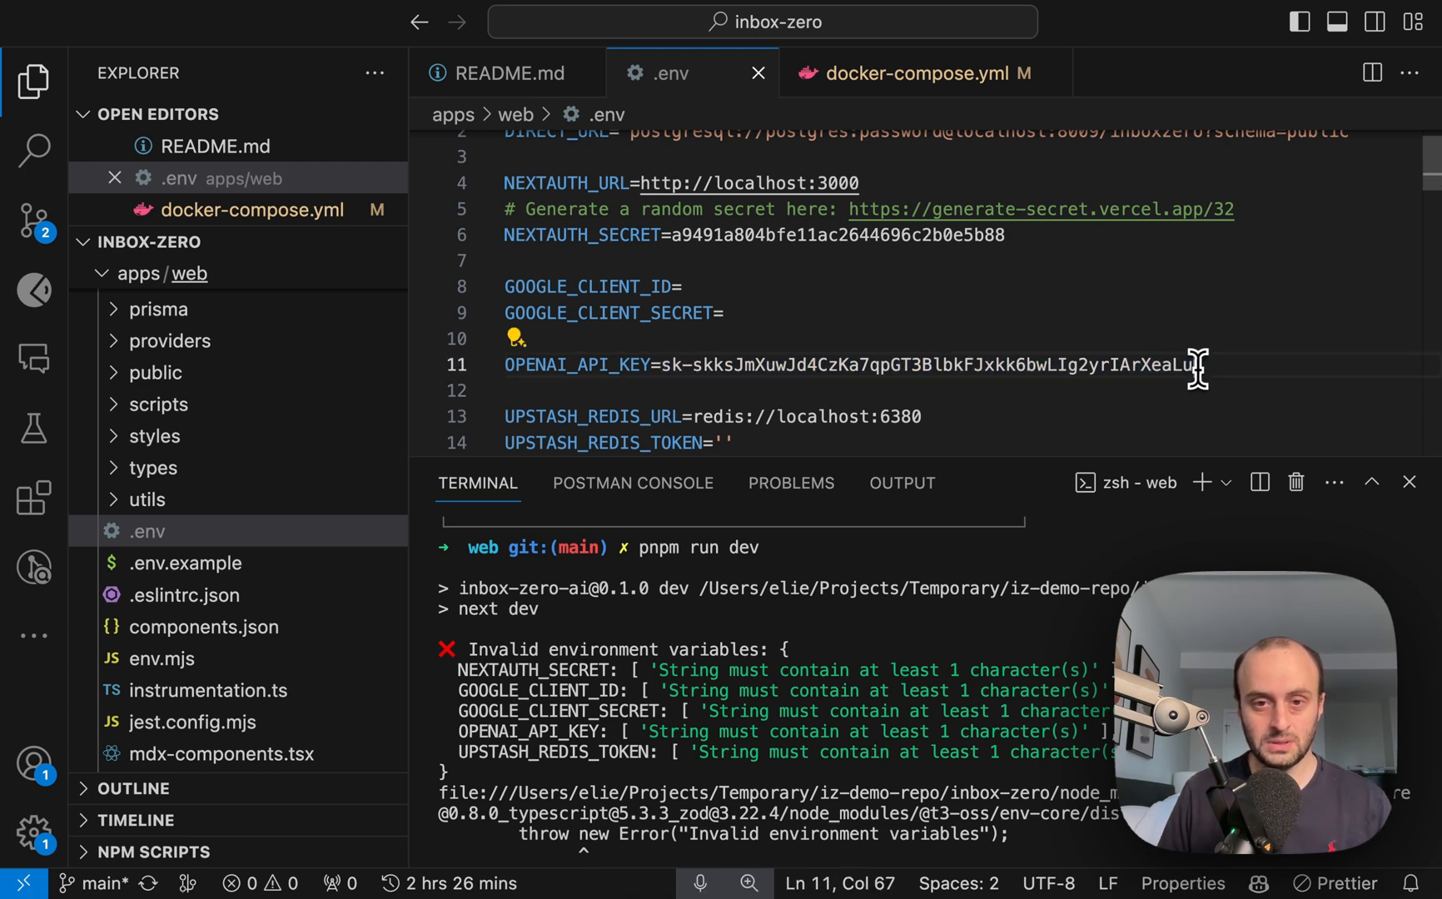
scroll(1000, 393, down, 1)
drag(692, 379, 935, 379)
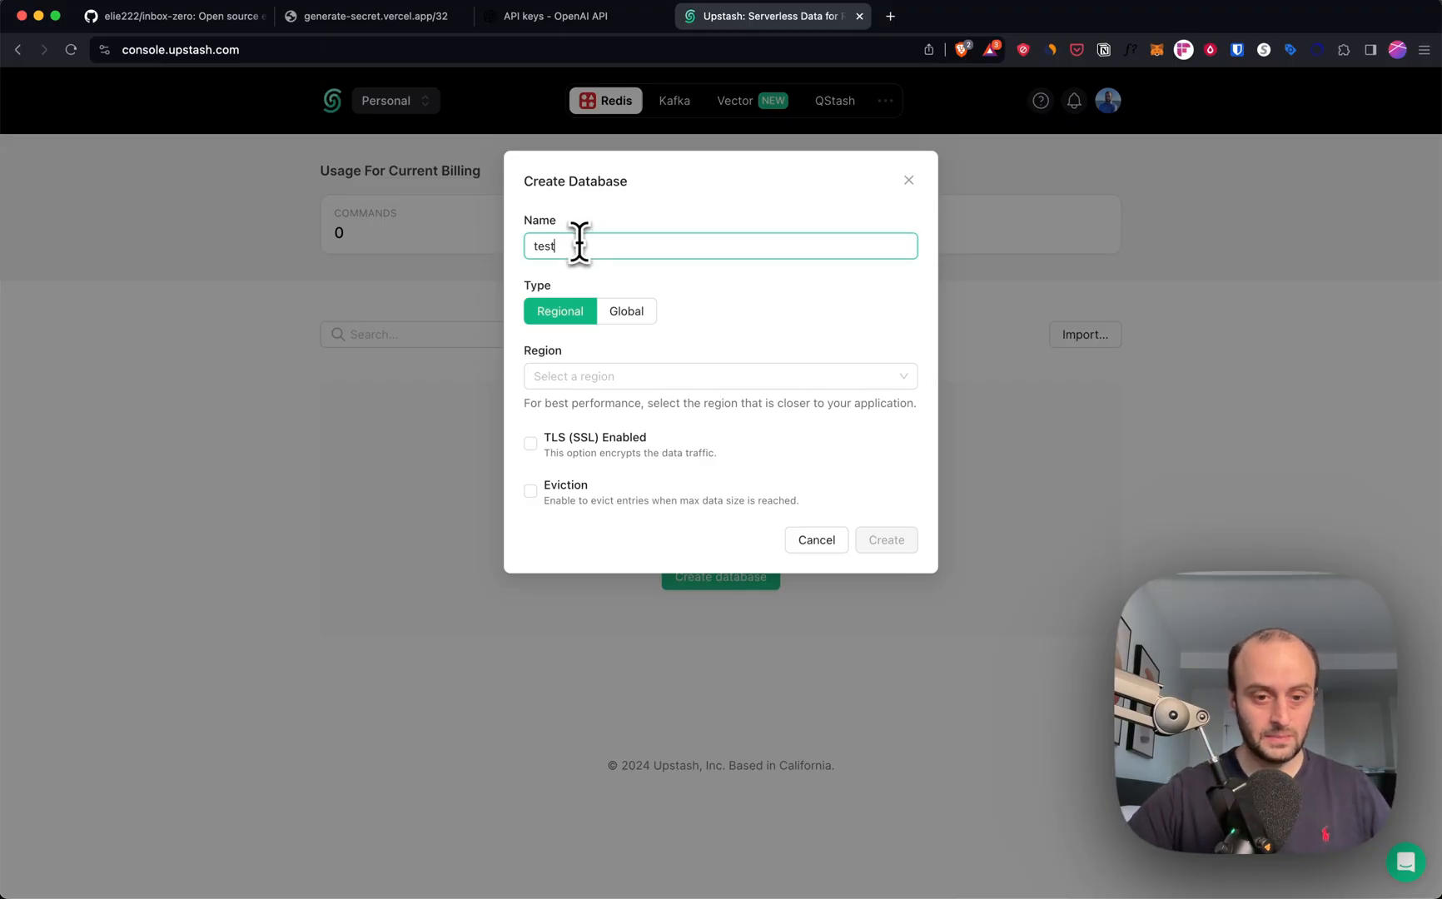
text( iz db)
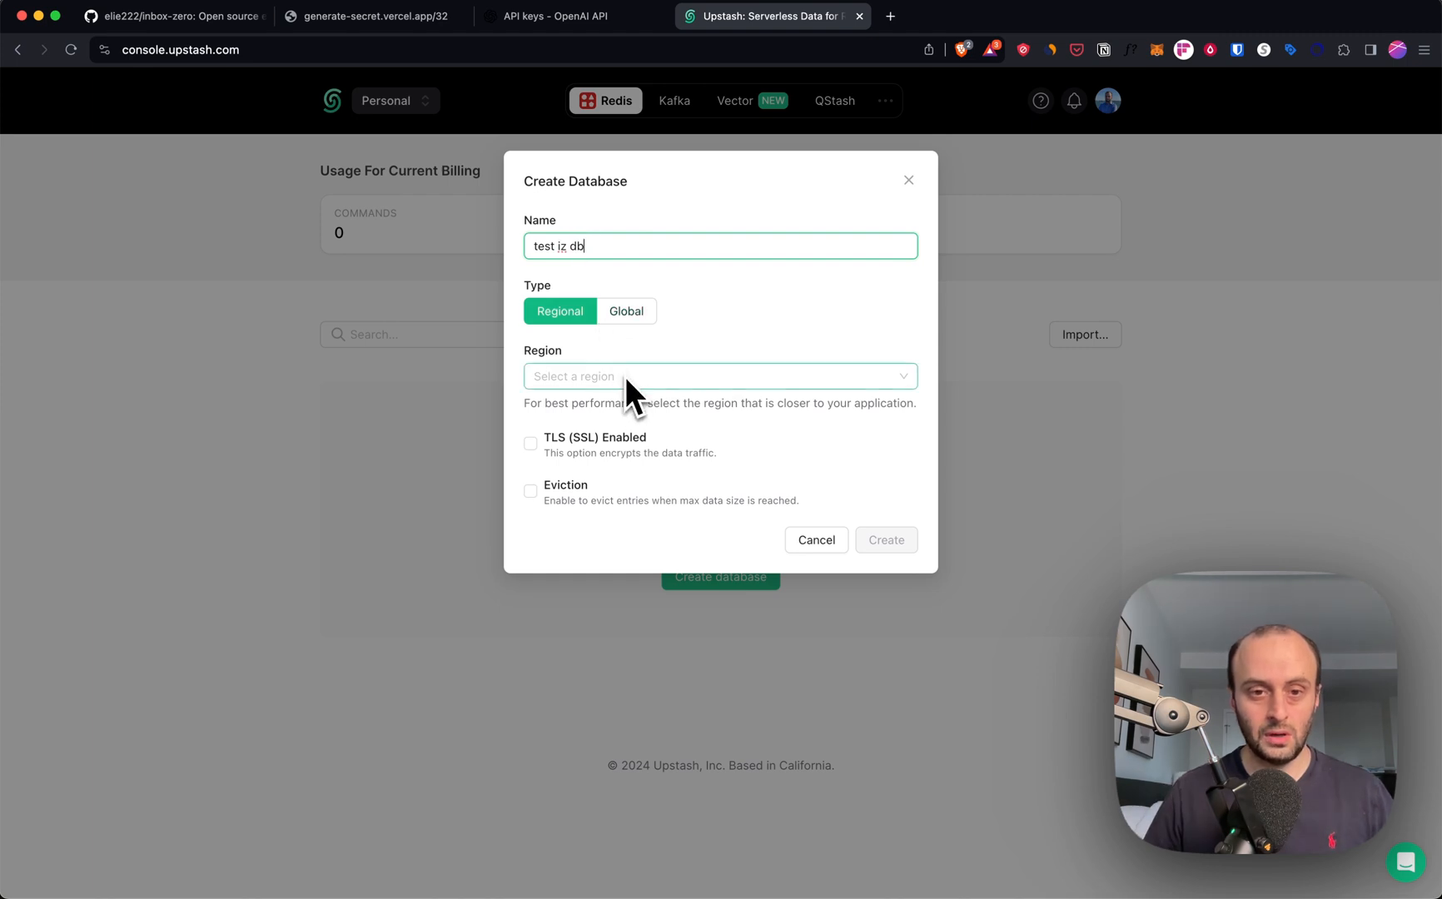
- Create the Upstash Redis database in the N. Virginia region and open its quickstart guide
click(609, 376)
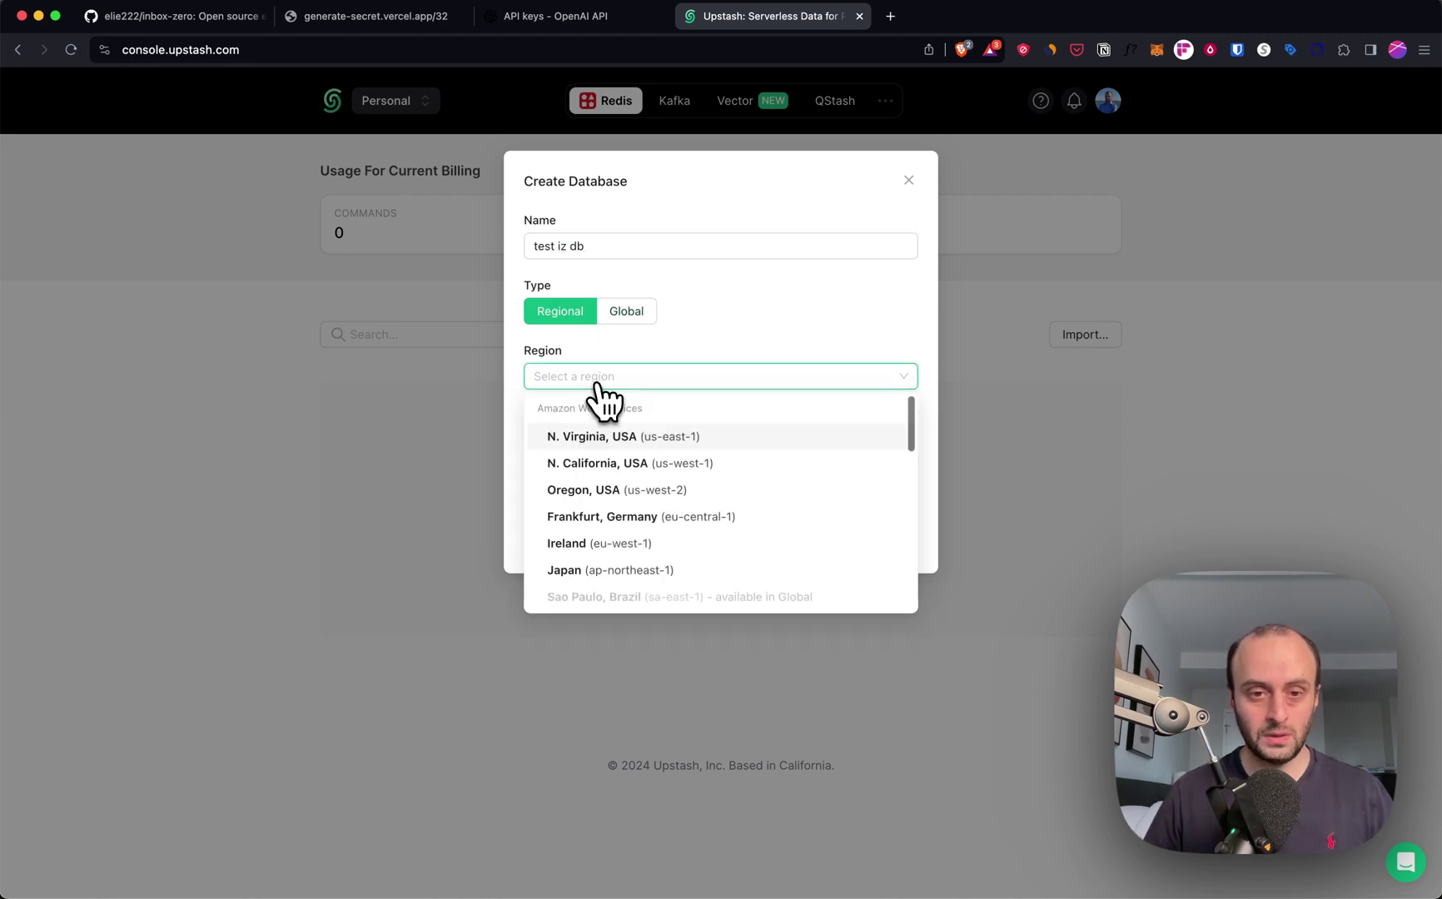
click(627, 440)
click(870, 540)
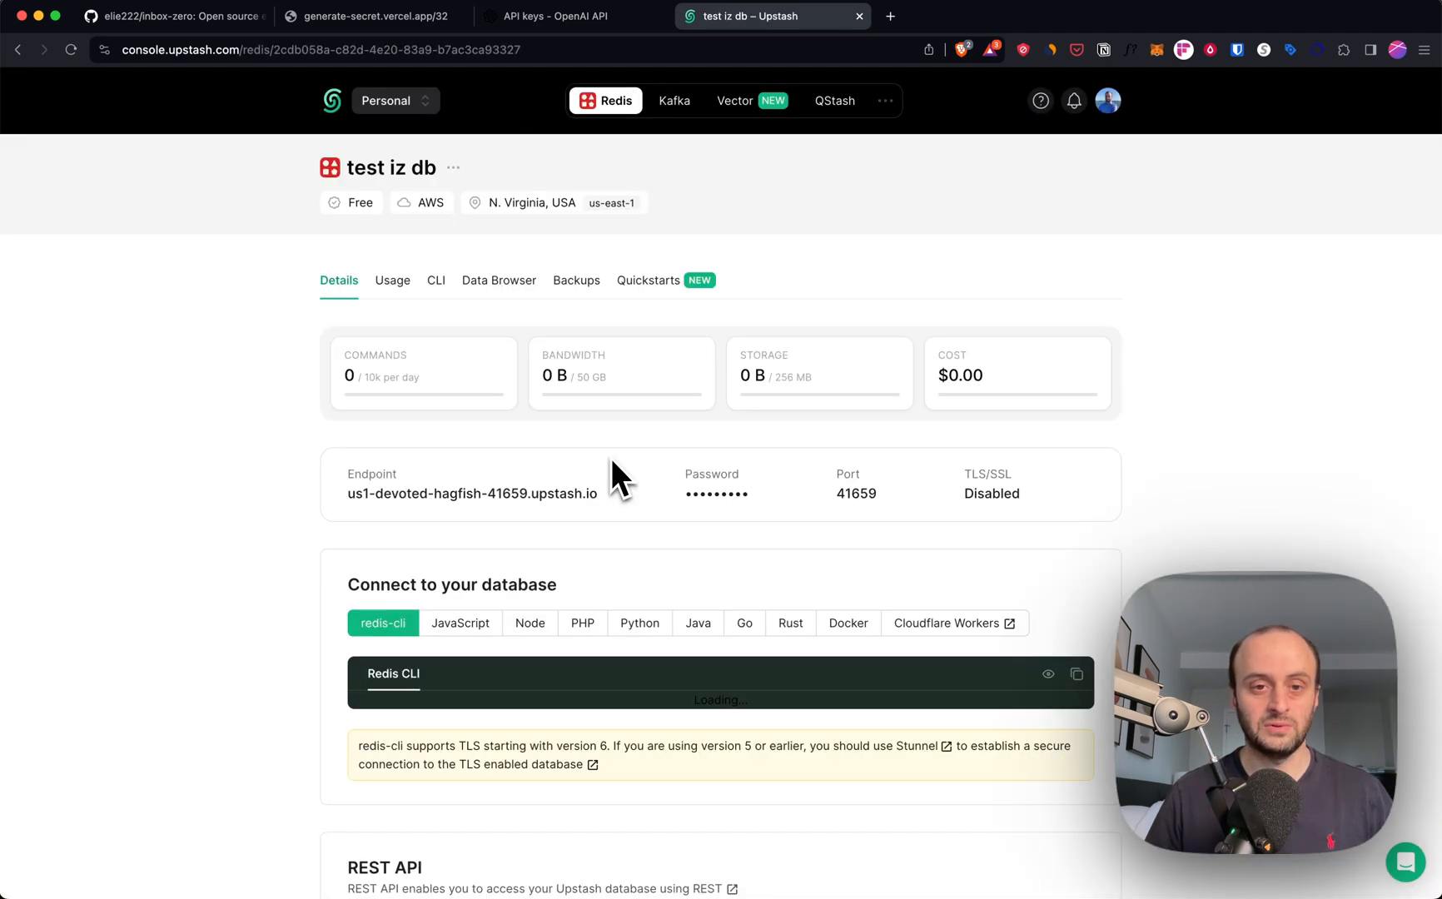
click(660, 279)
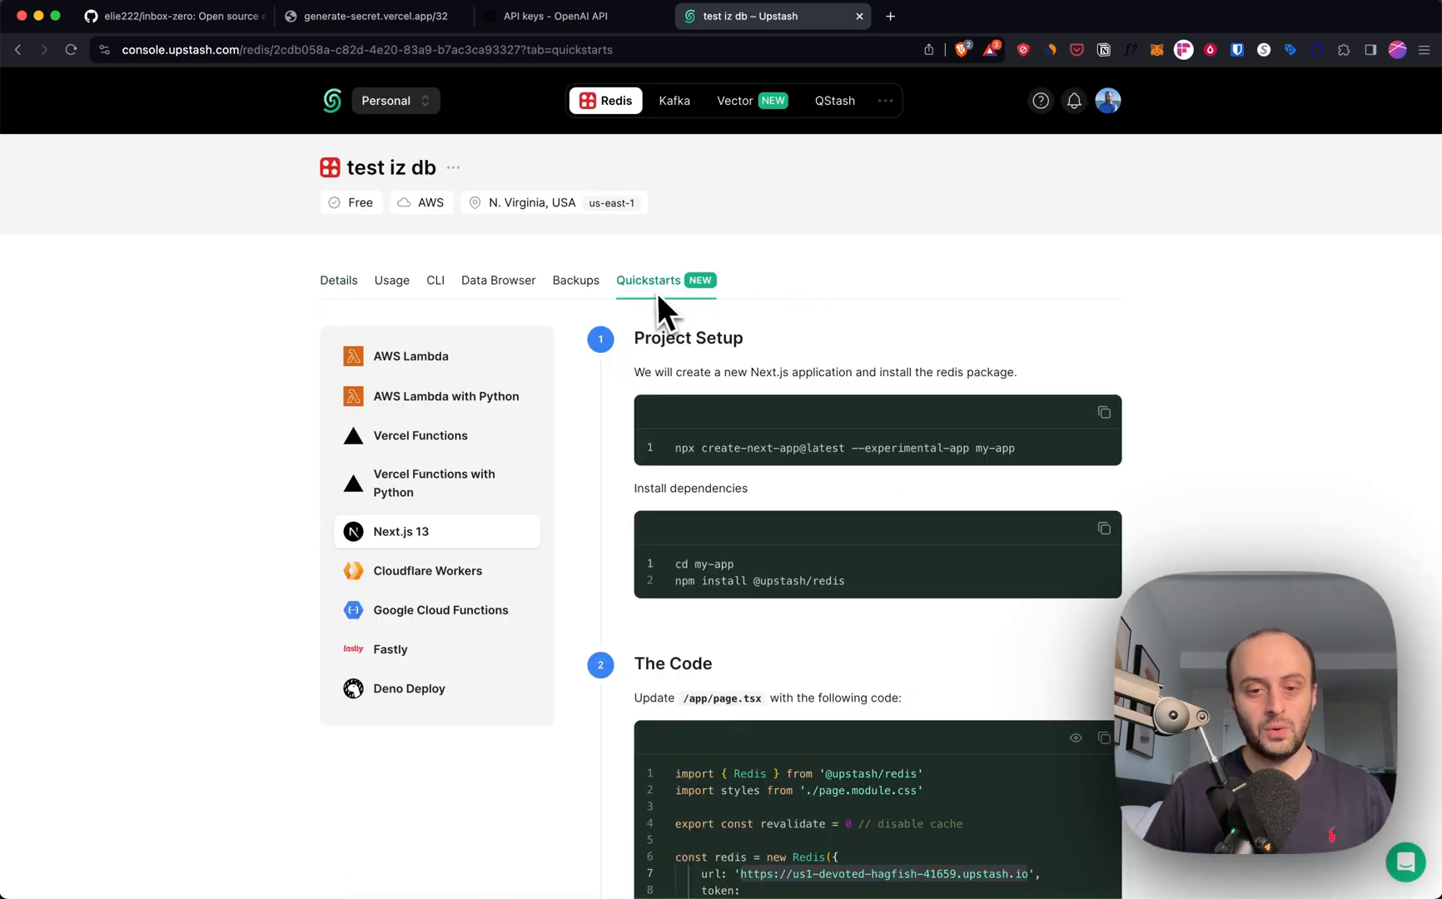
scroll(857, 563, down, 5)
scroll(846, 645, down, 1)
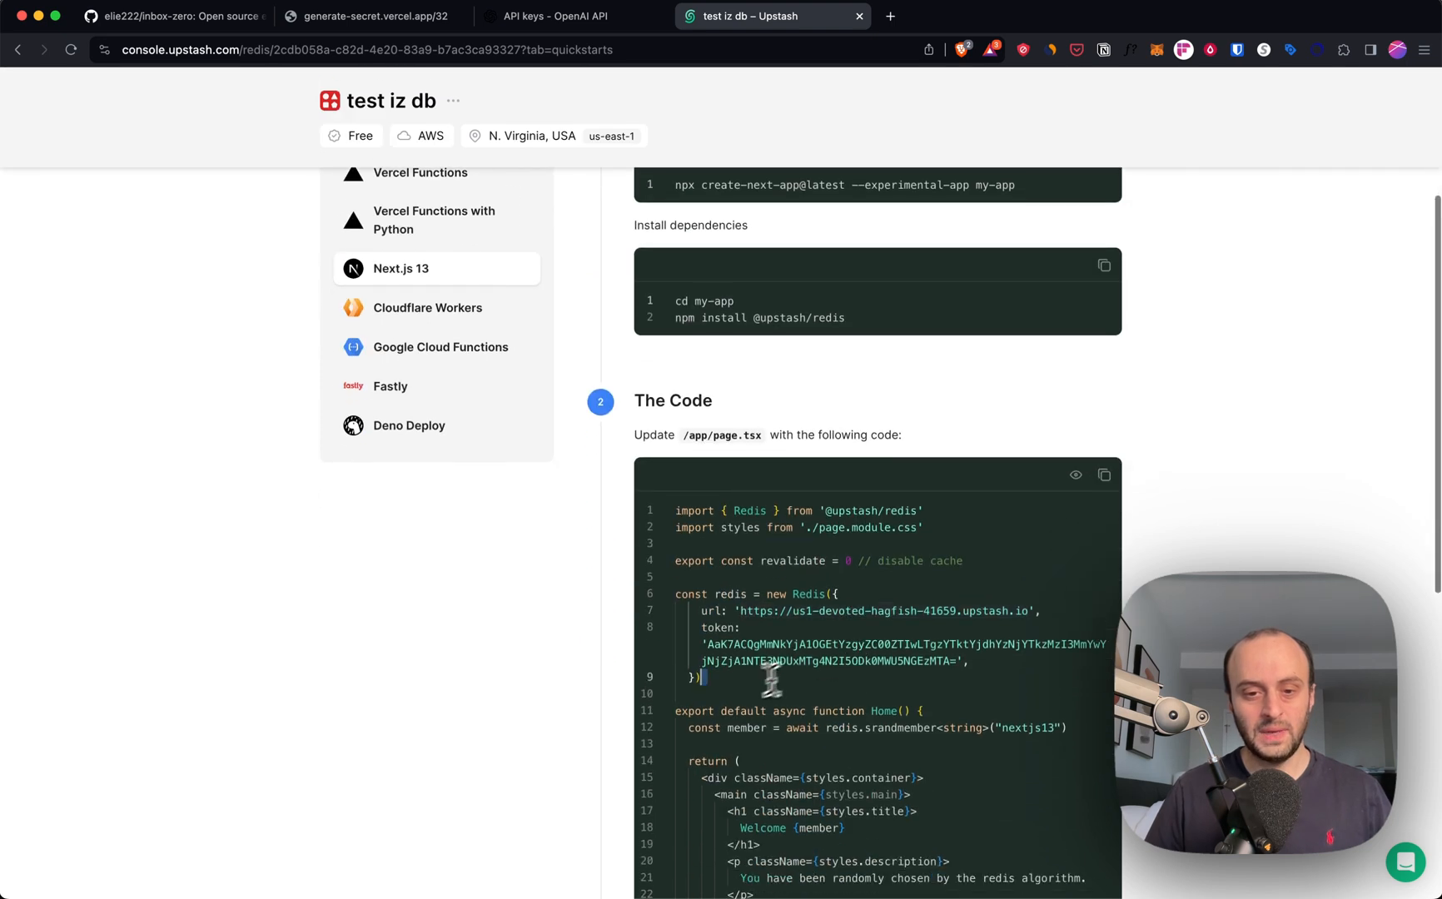
- Copy the quickstart url and token into UPSTASH_REDIS_URL and UPSTASH_REDIS_TOKEN in .env
drag(704, 609, 966, 670)
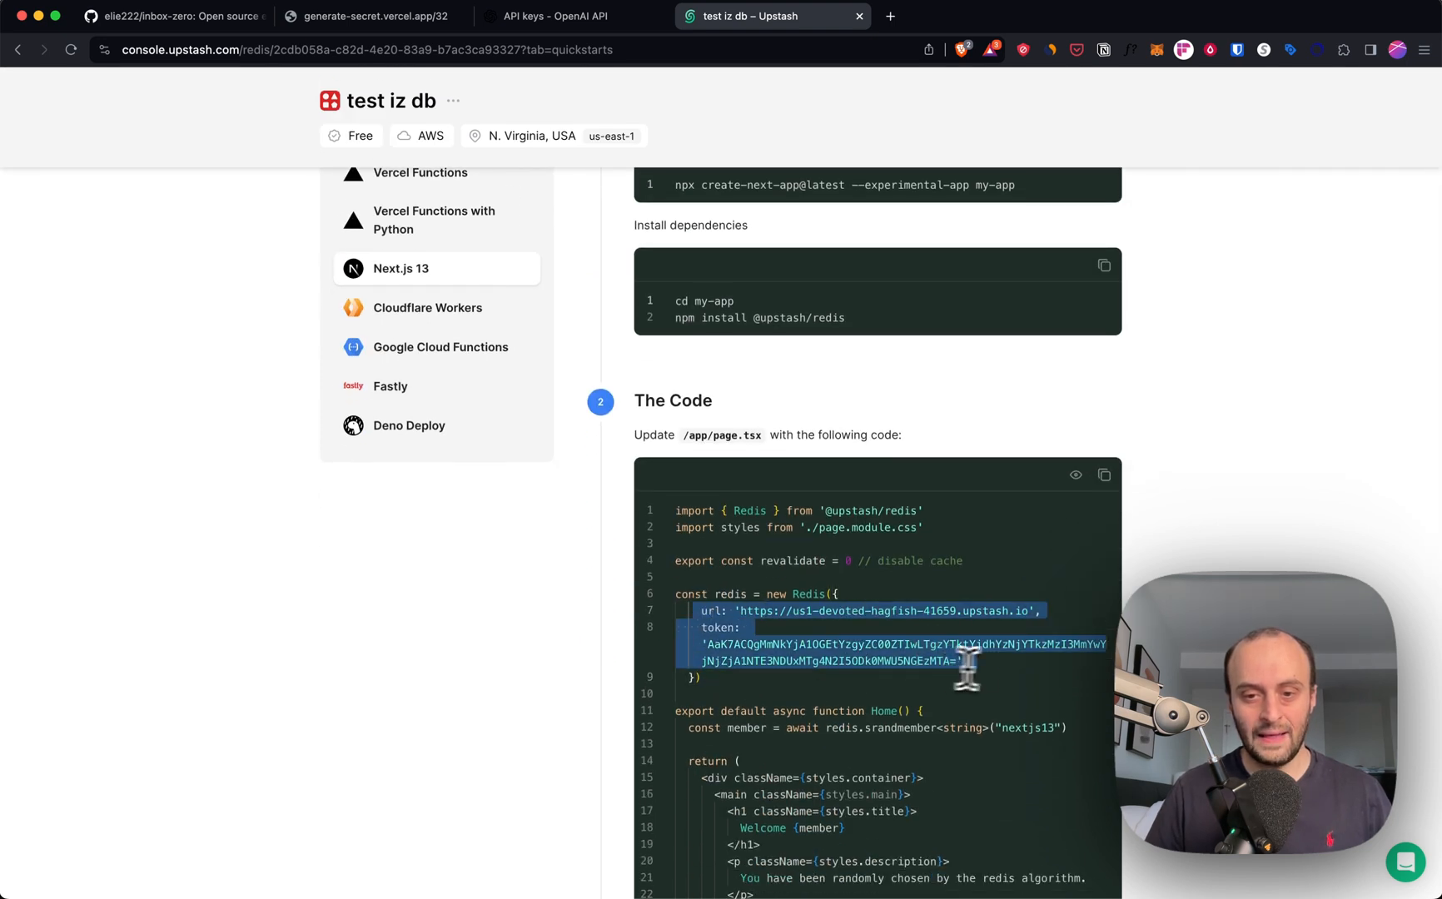
key(super+Tab)
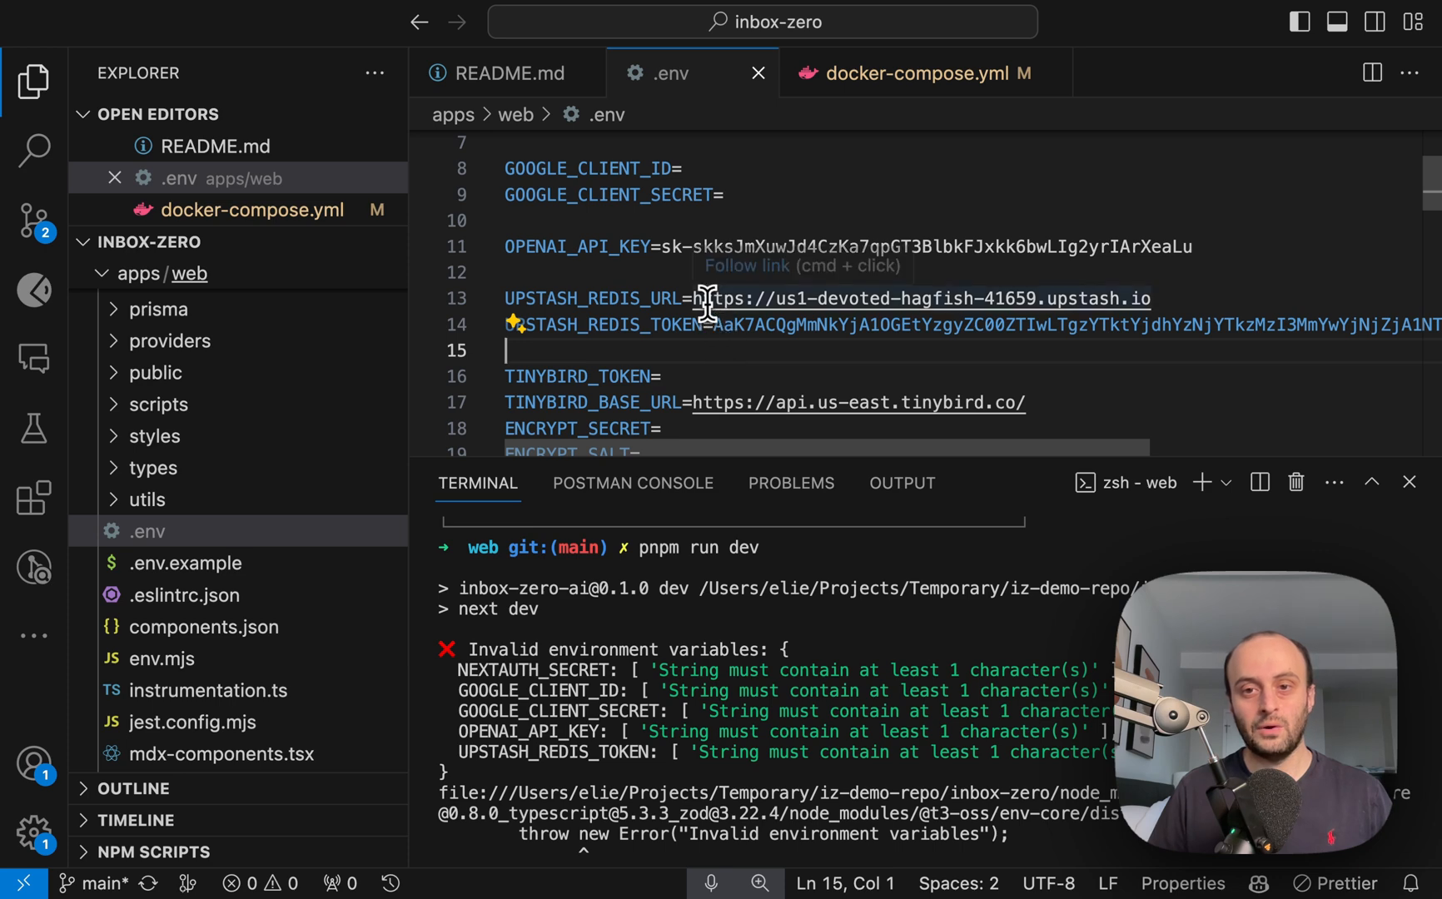
drag(1150, 298, 693, 297)
drag(963, 325, 938, 324)
double_click(953, 325)
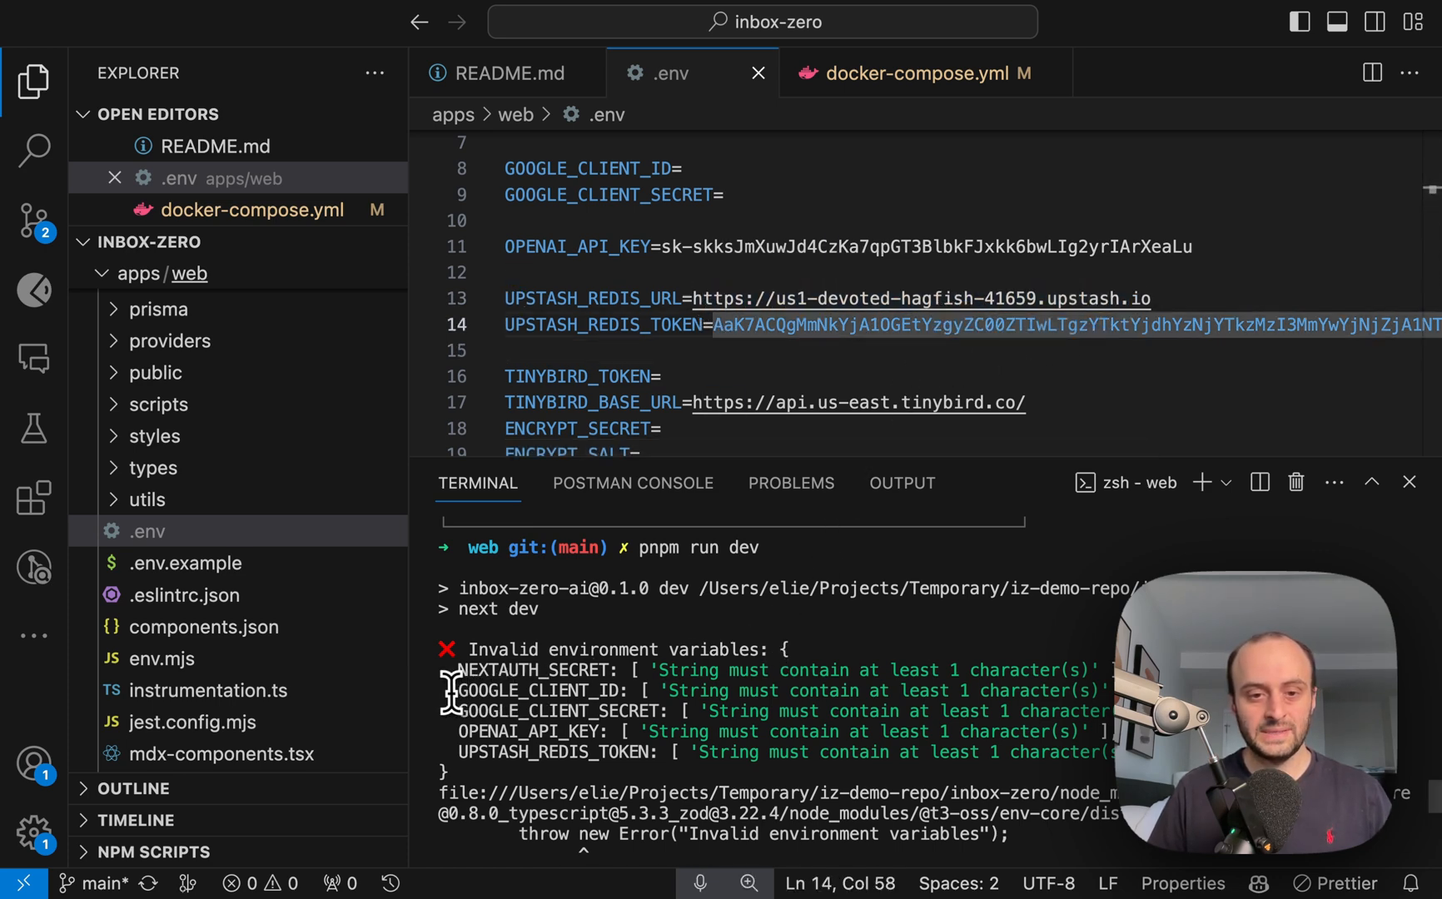
- Note the missing Google client variables and follow the README's NextAuth Google provider docs link
drag(450, 690, 1110, 709)
click(789, 699)
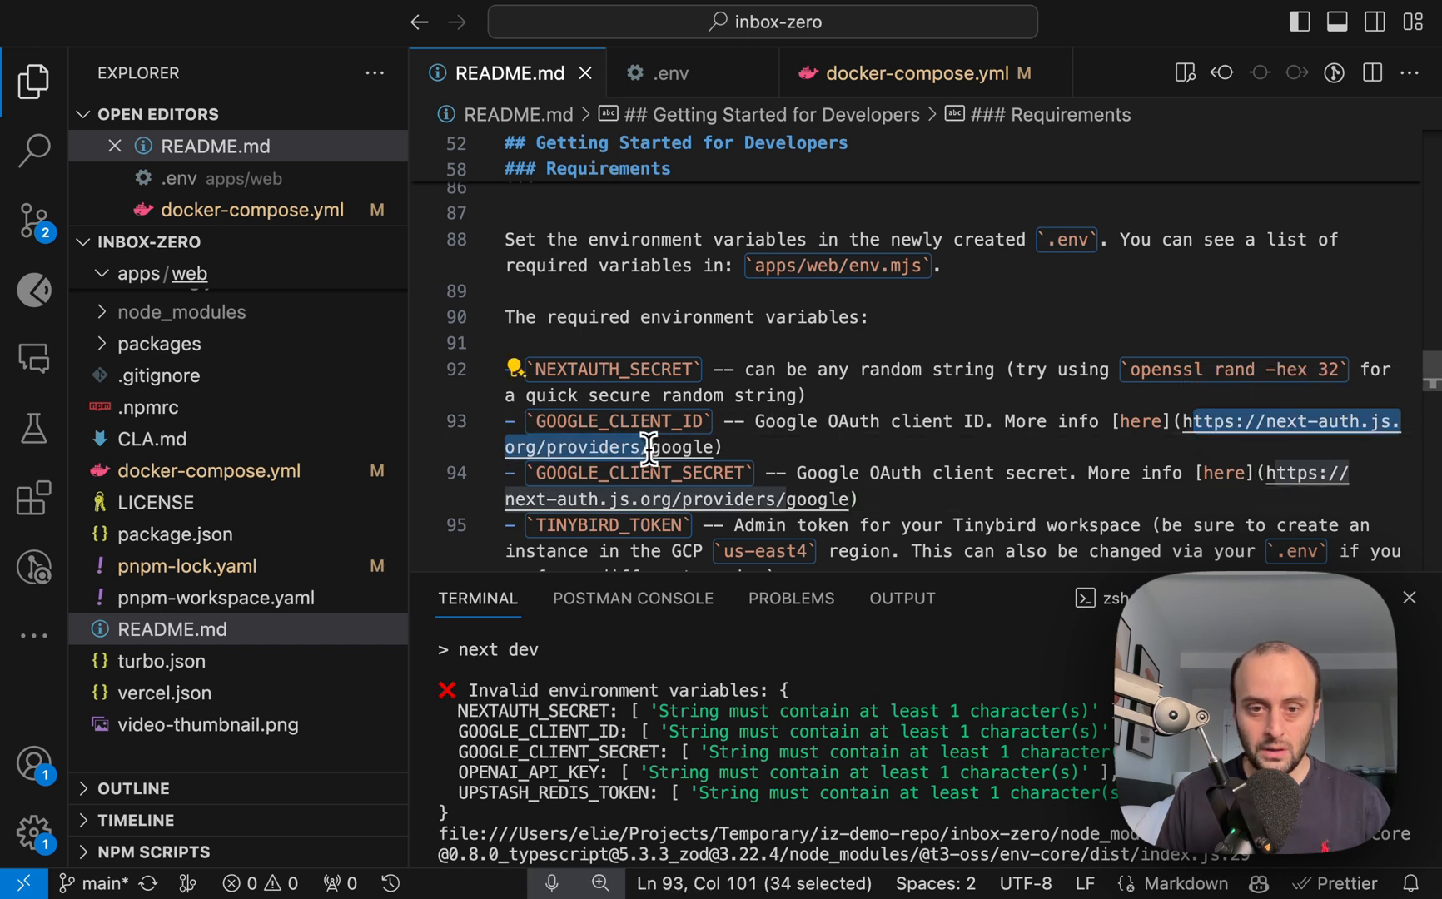
click(858, 499)
scroll(853, 484, down, 1)
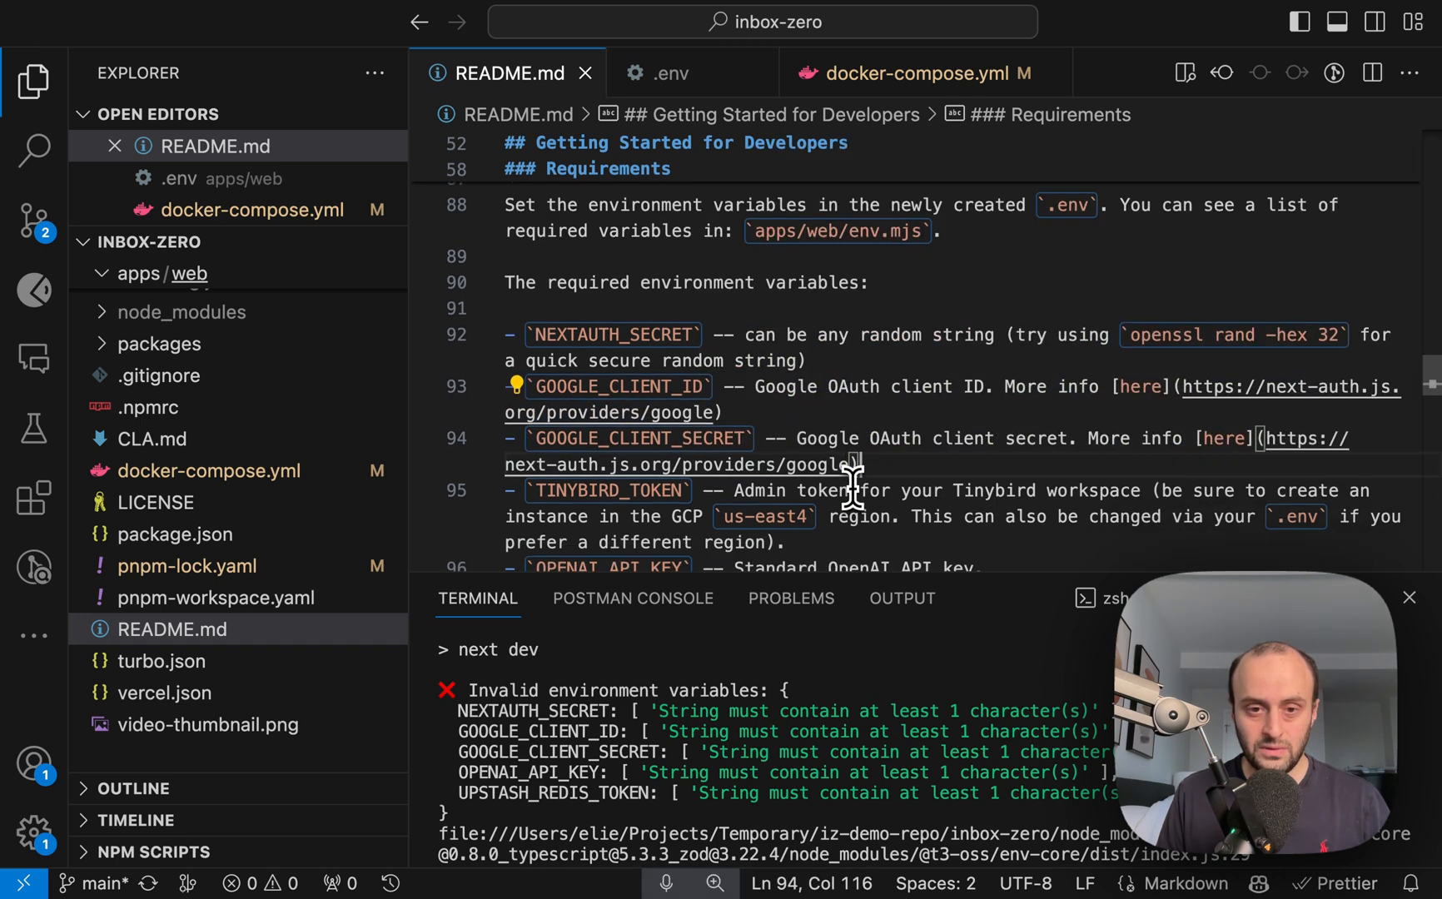
scroll(854, 487, down, 3)
key(super+Tab)
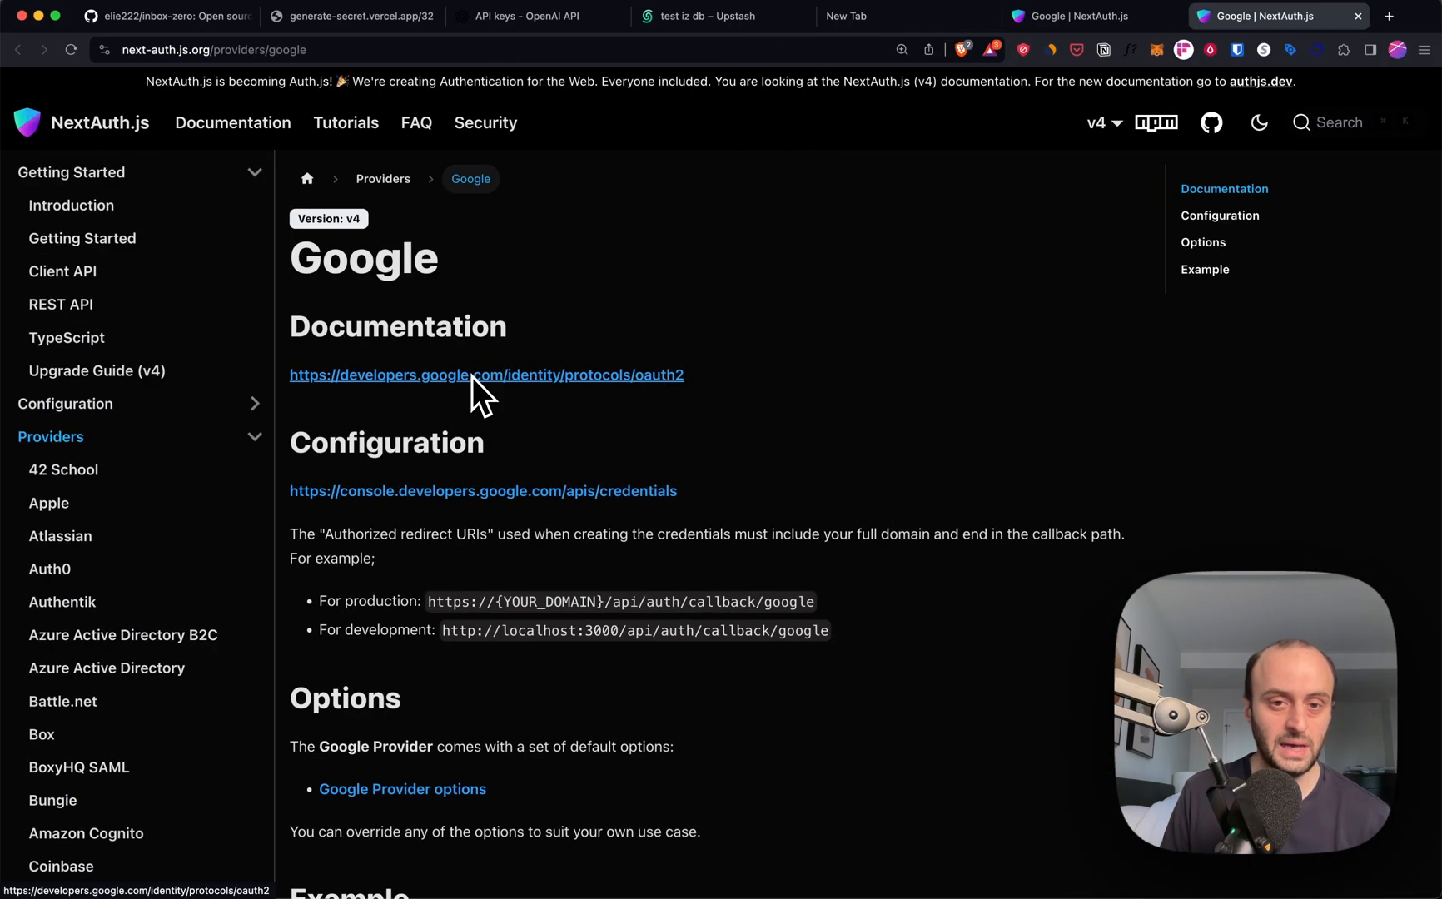
- From Credentials, start an OAuth client ID and divert to configuring the consent screen
click(603, 501)
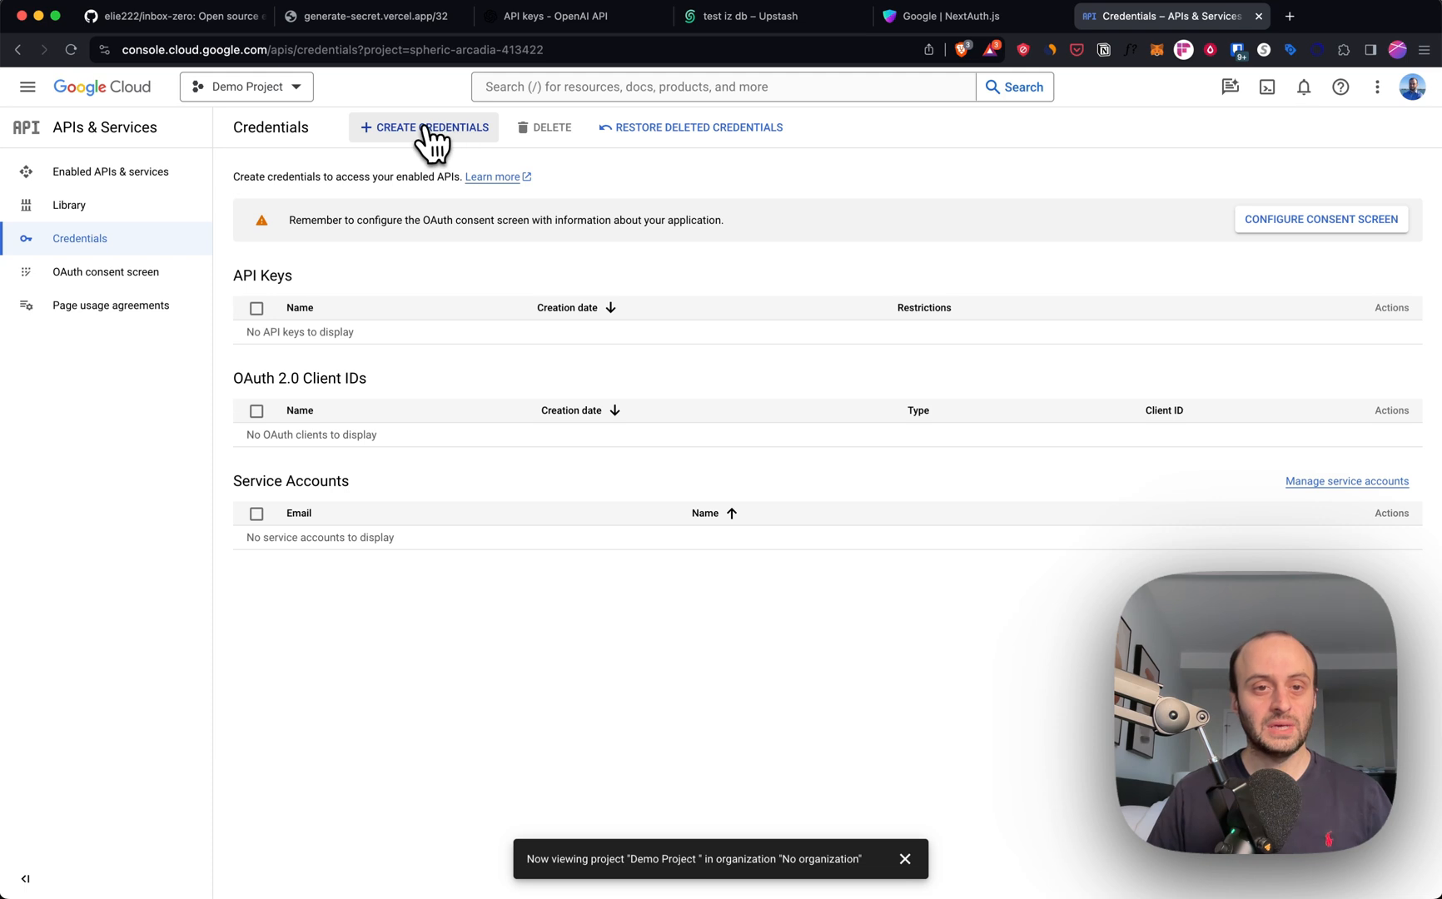
click(431, 127)
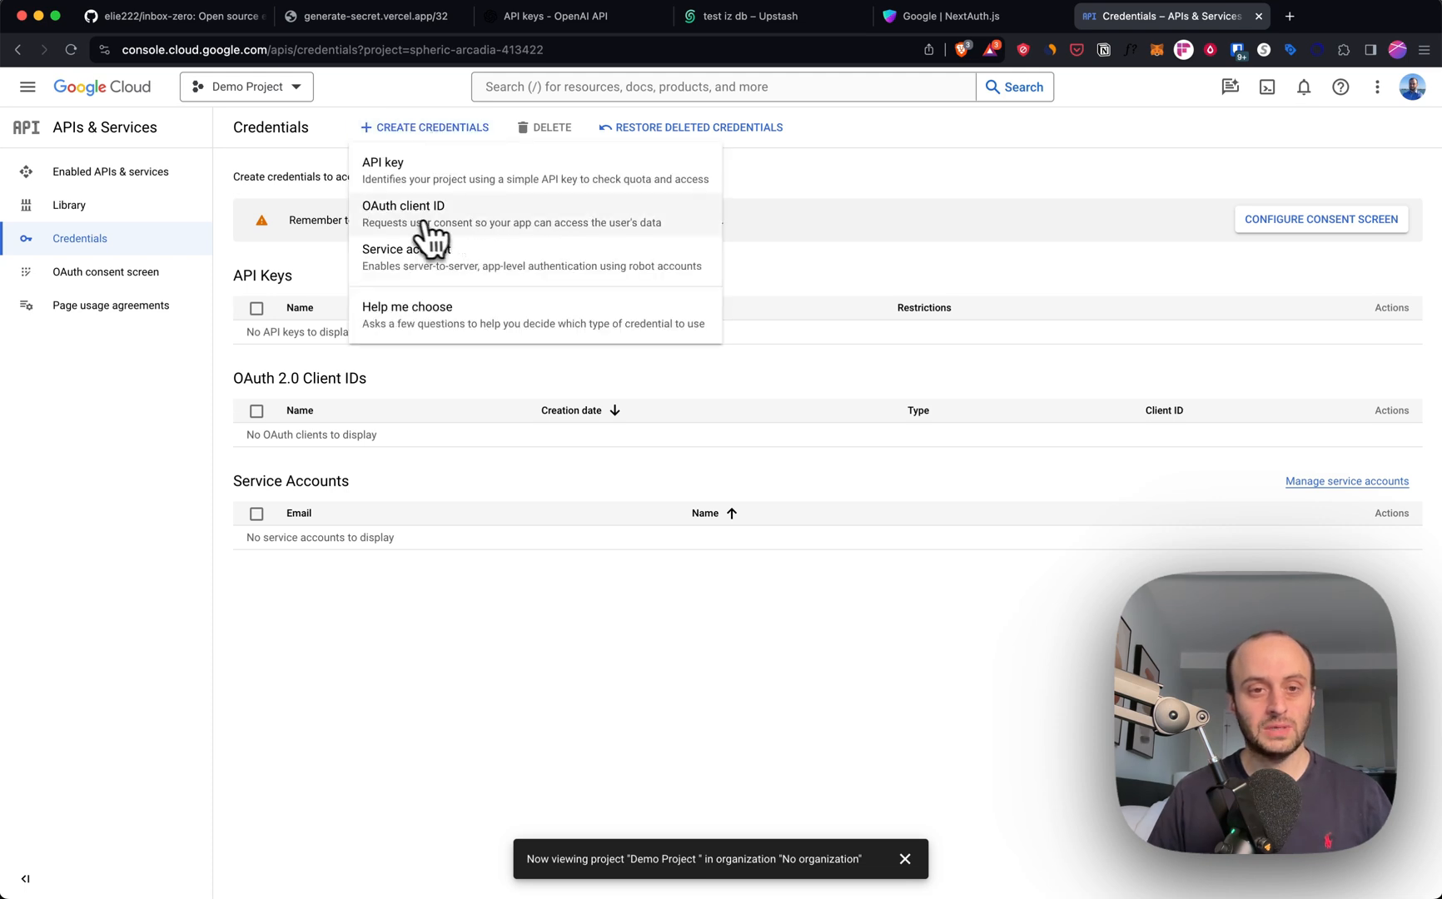
click(448, 220)
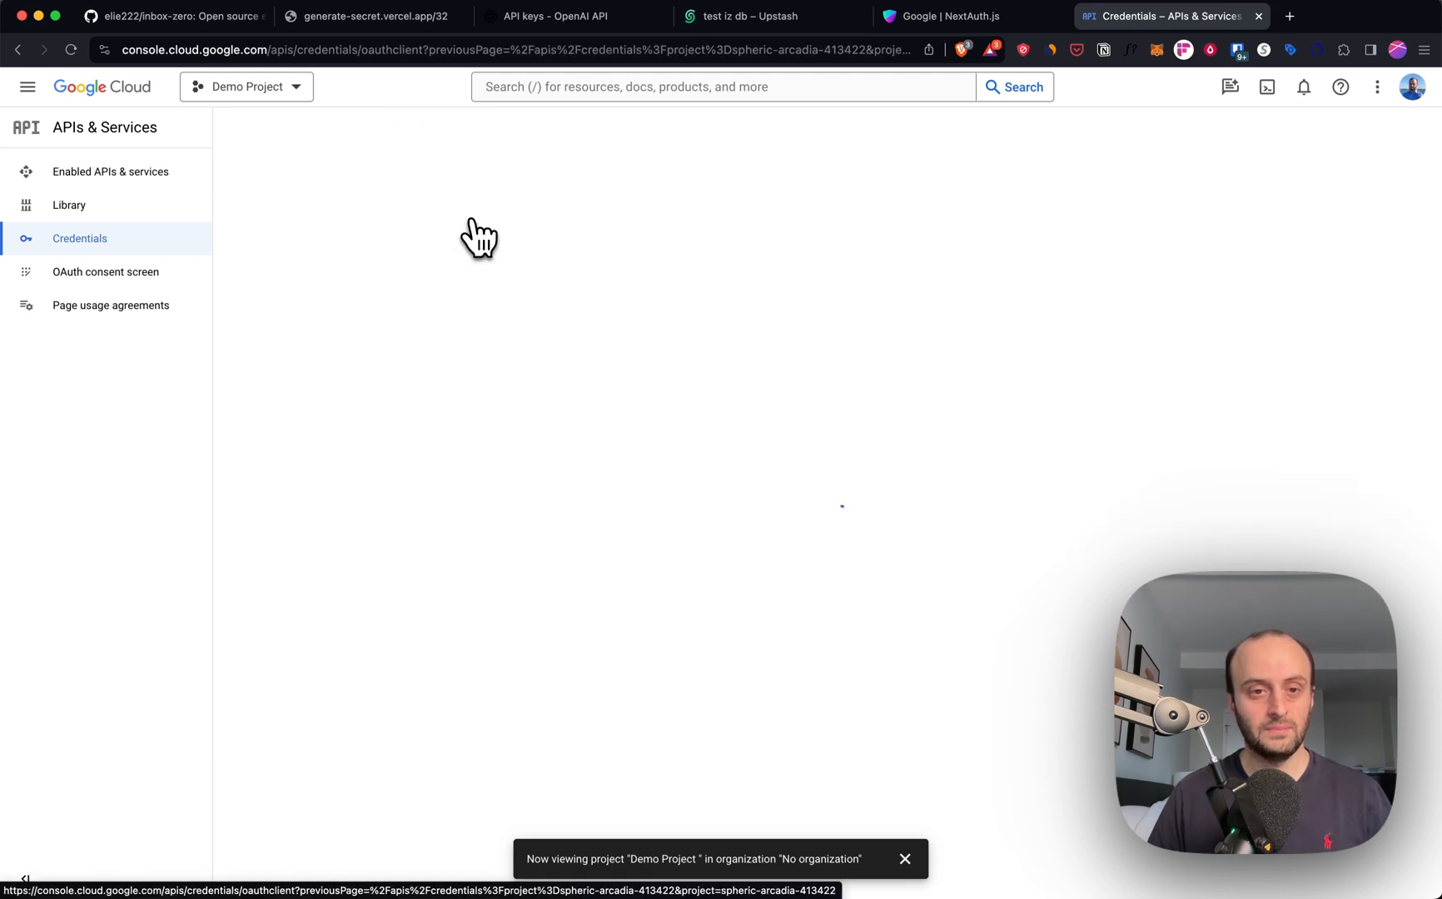
click(1321, 252)
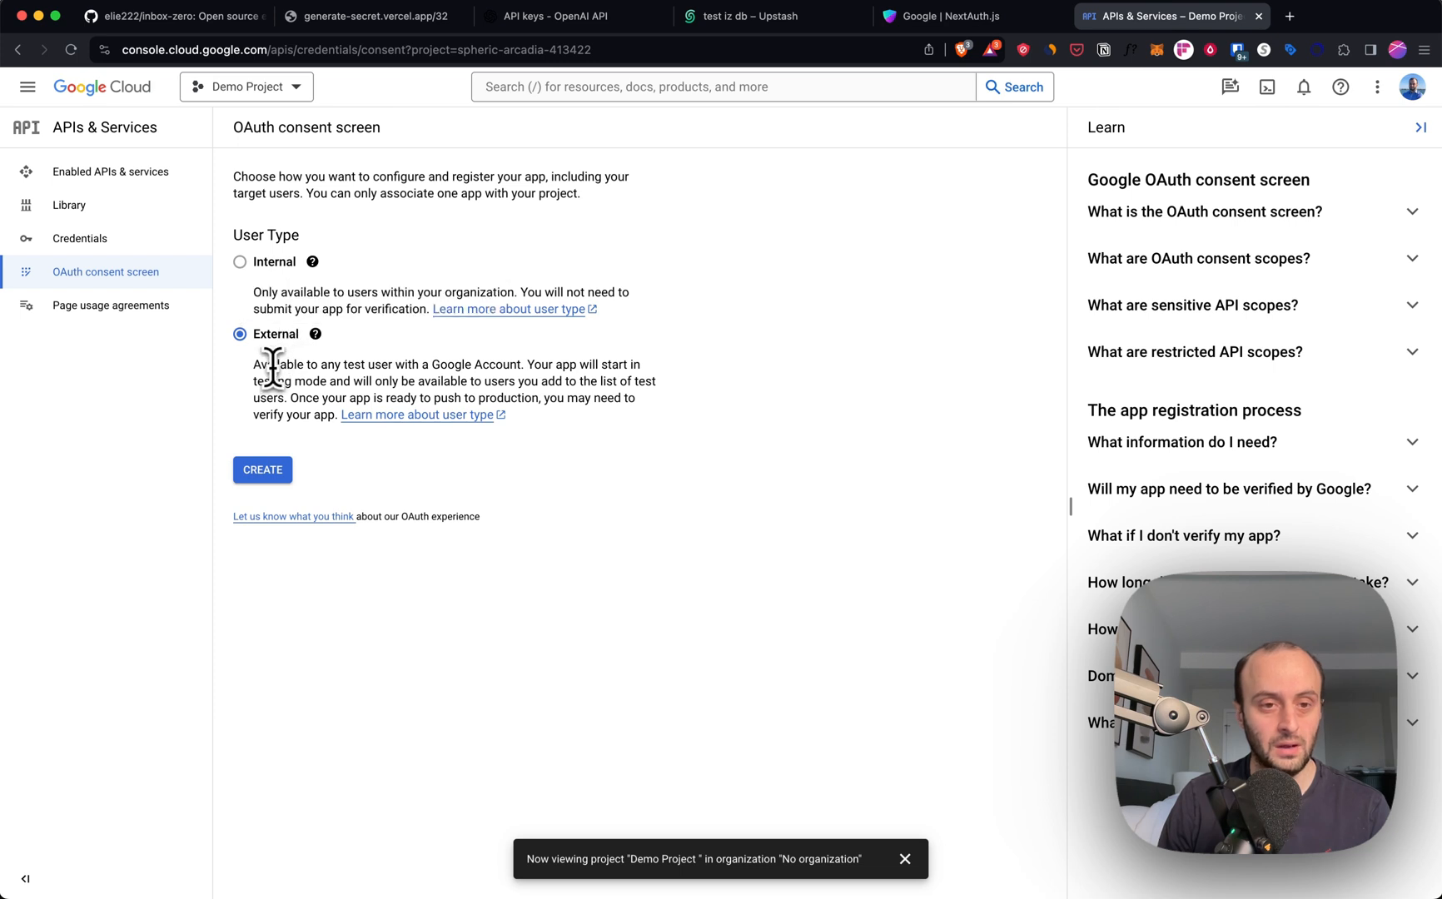
- Create the consent screen with the External user type
drag(258, 364, 534, 393)
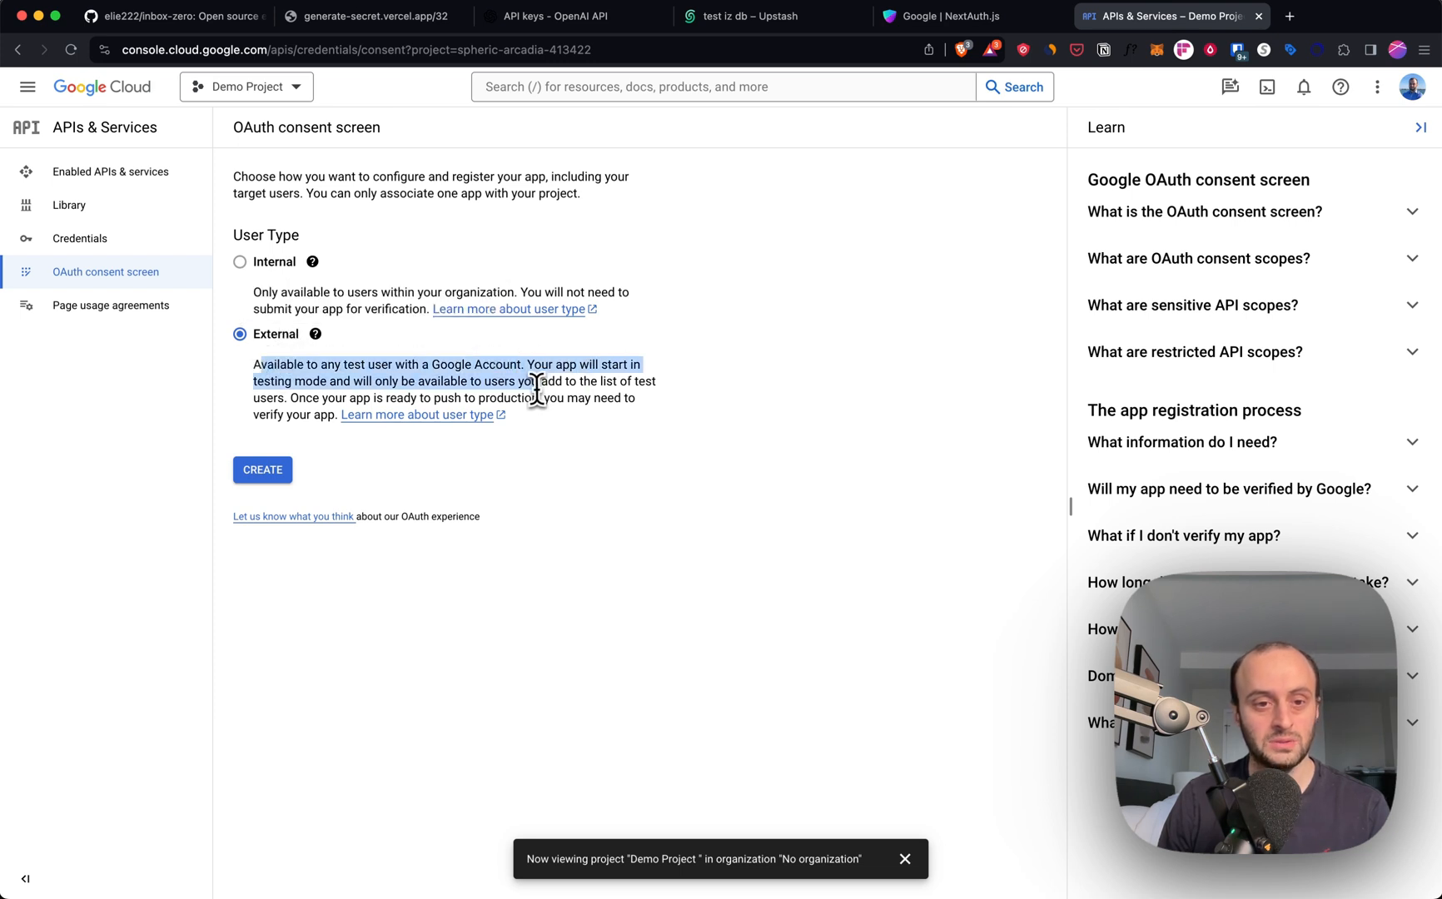
click(331, 455)
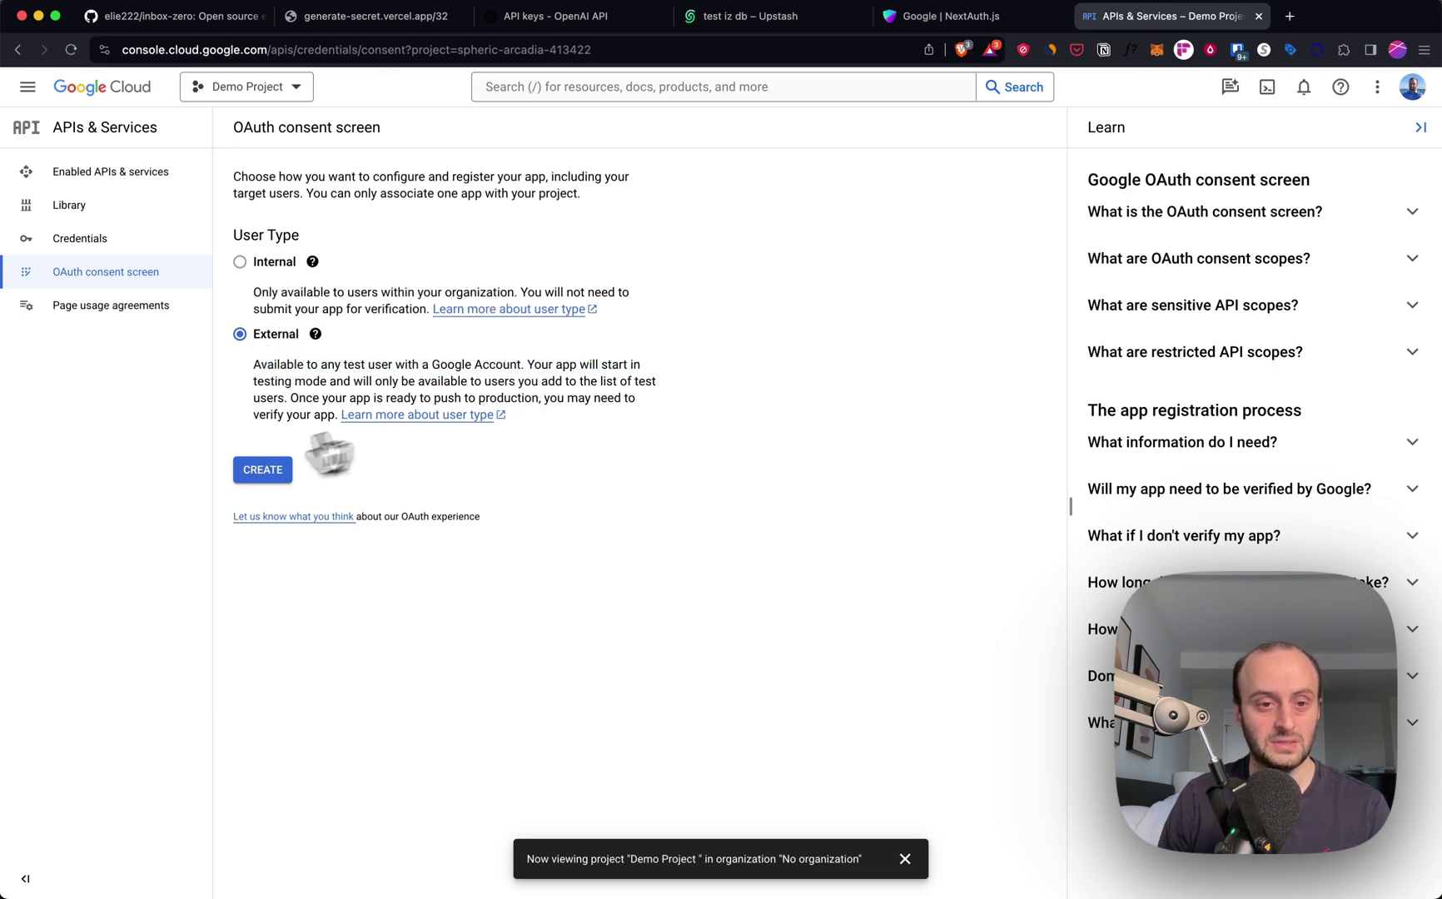
click(263, 470)
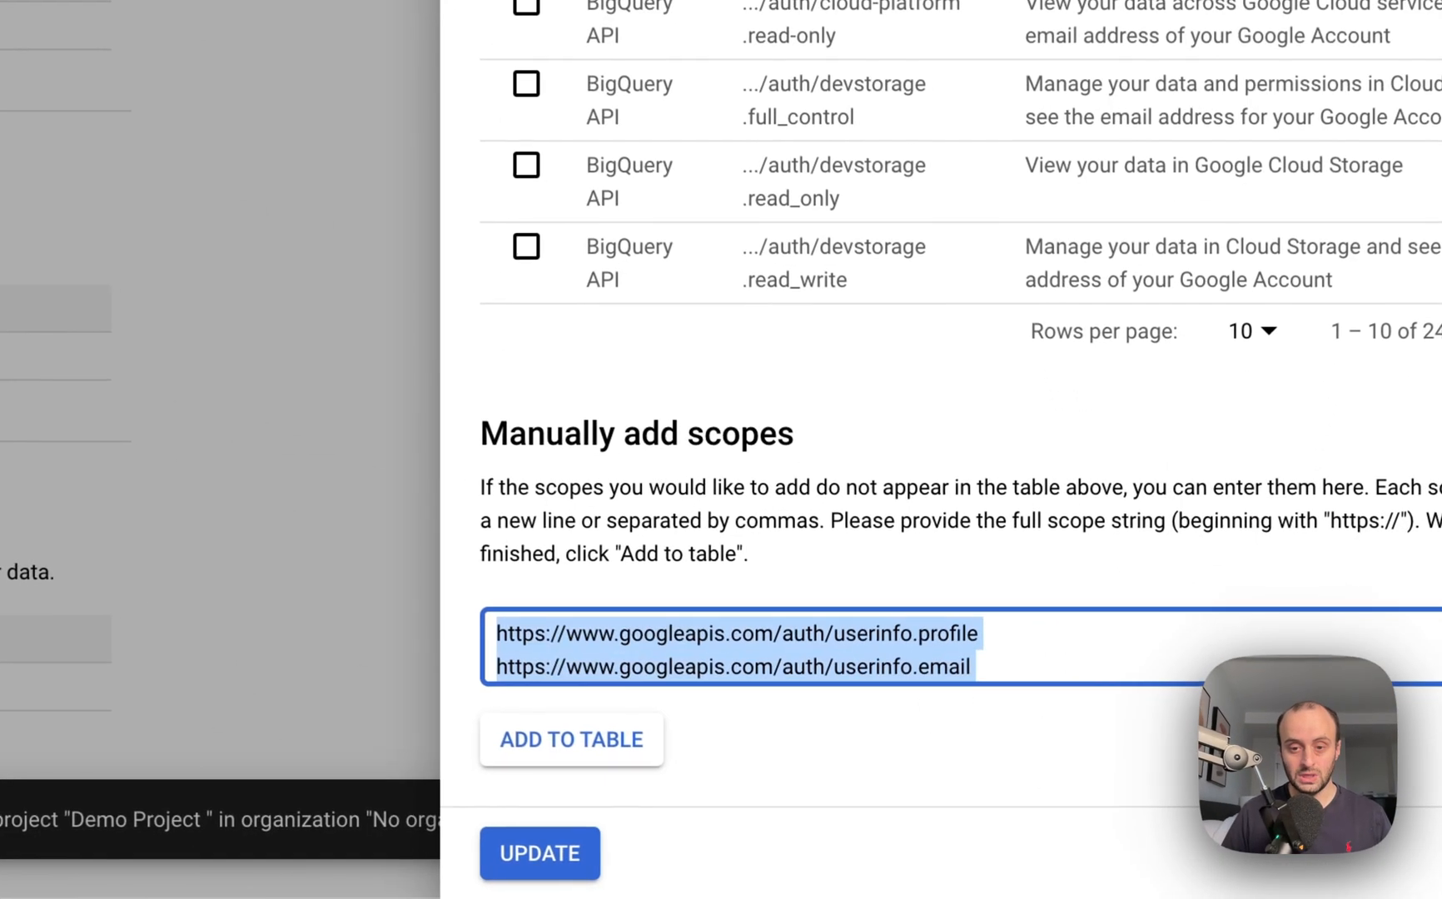
- Add the profile, email, Gmail and contacts scopes, then add one test user and save
click(548, 766)
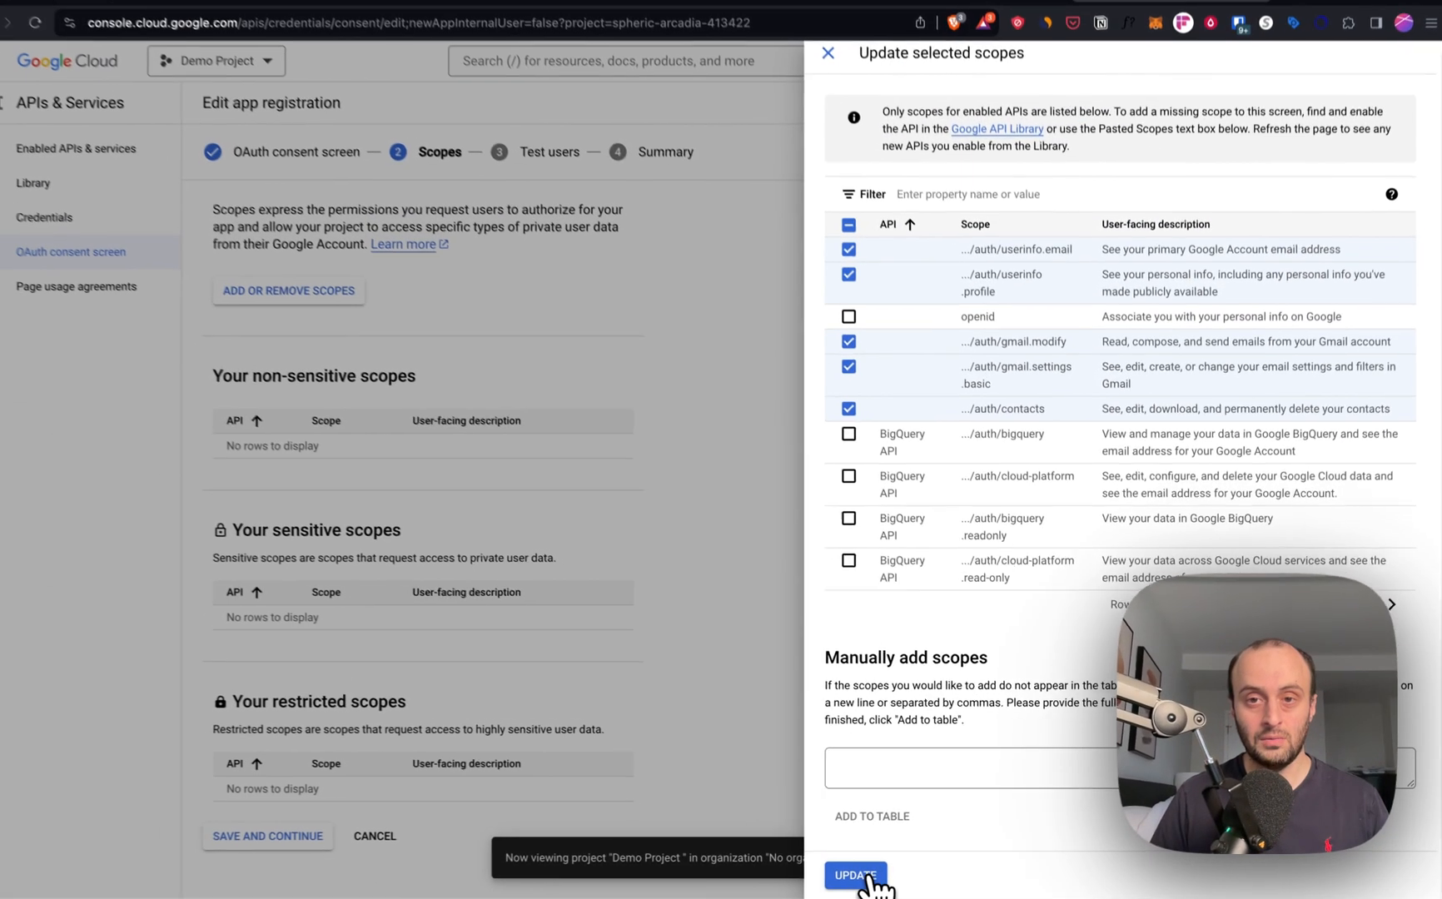
click(535, 855)
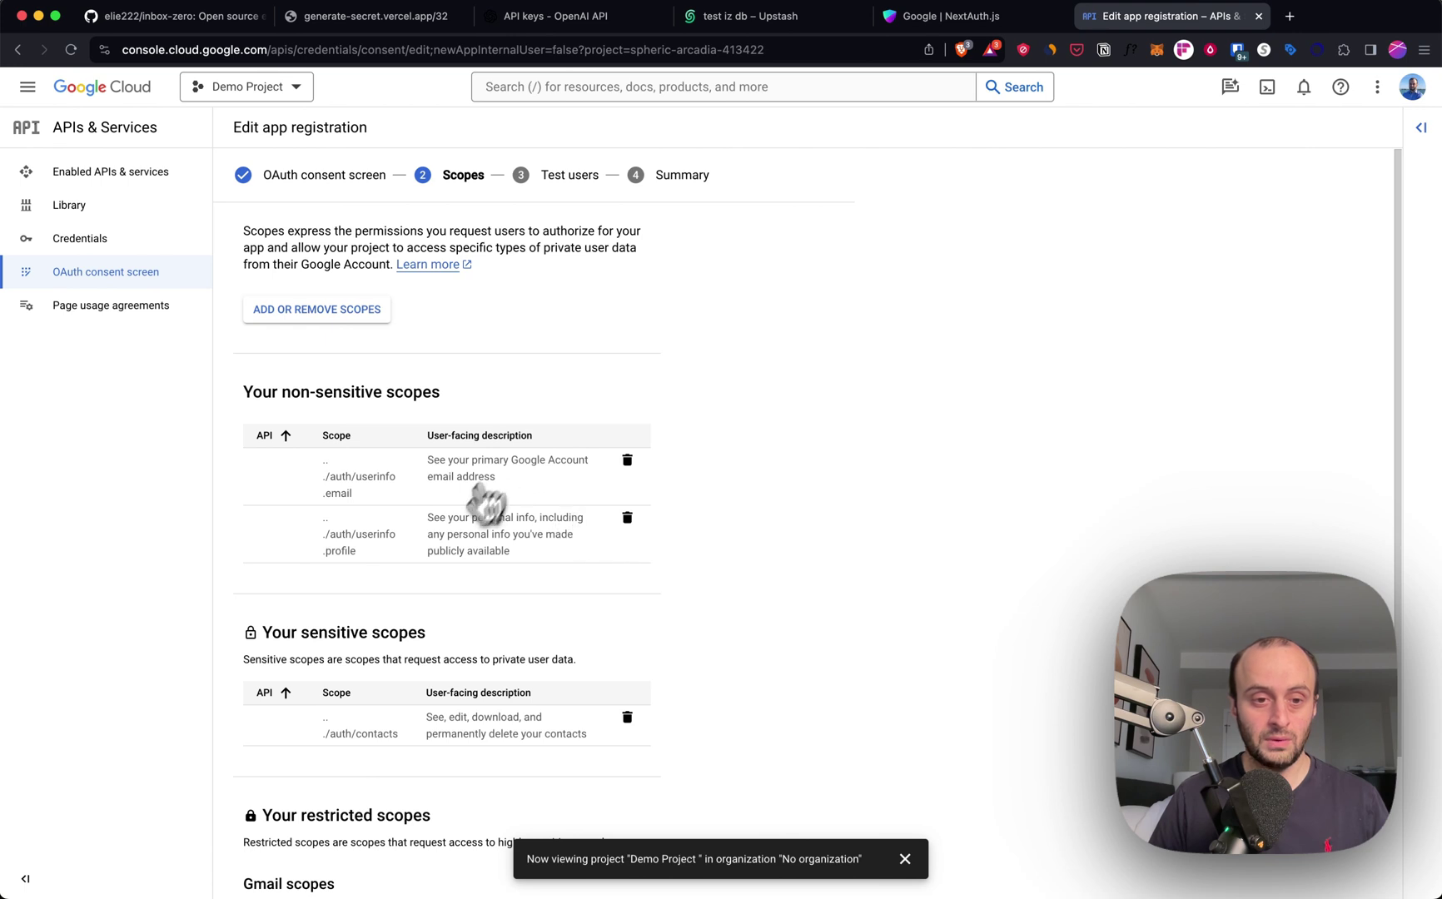
scroll(452, 625, down, 4)
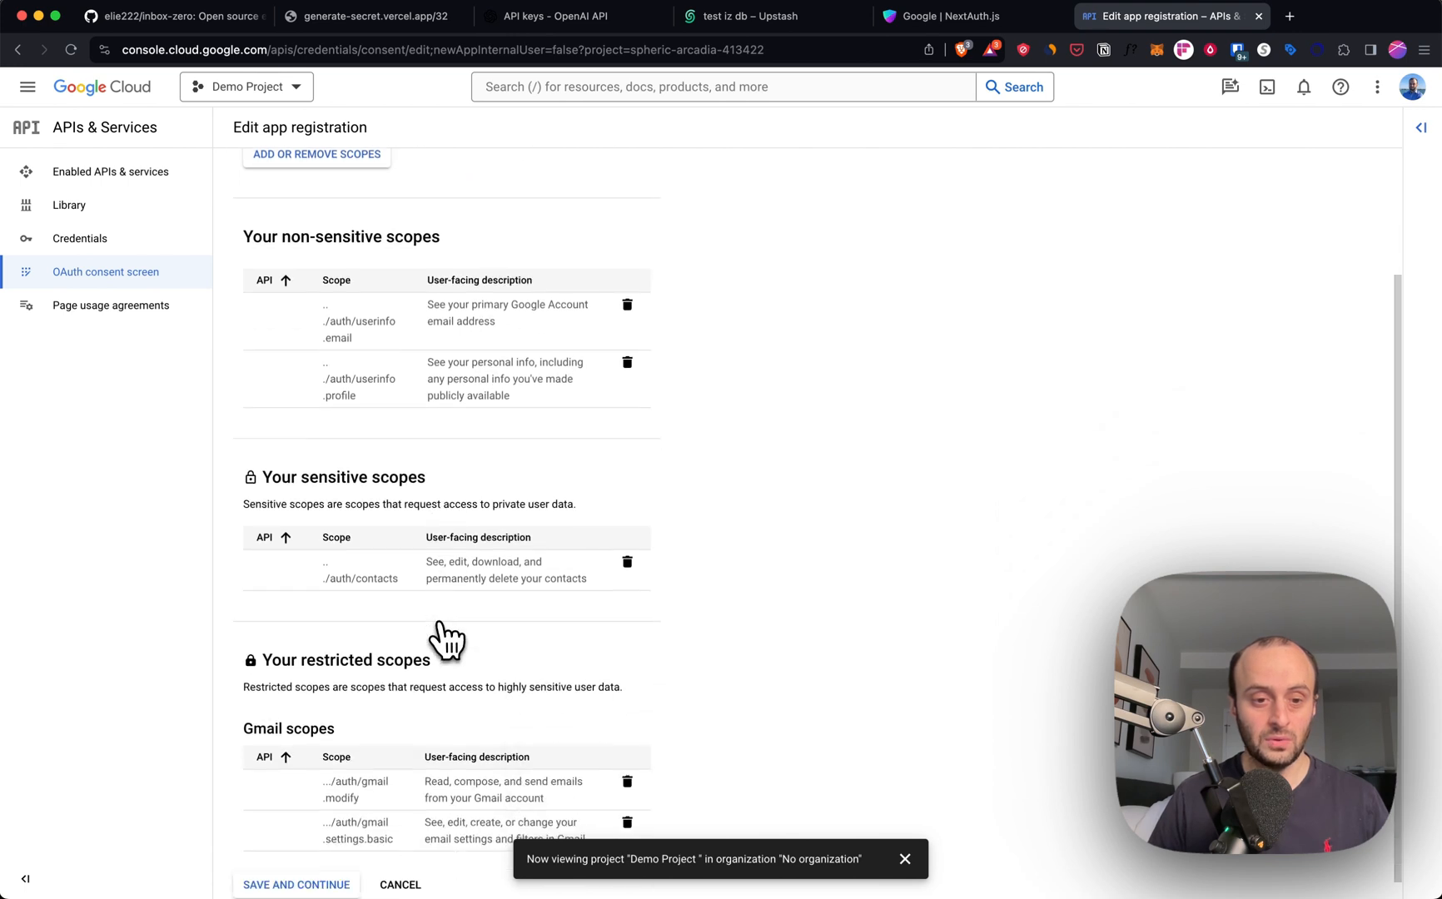
scroll(440, 632, down, 1)
click(296, 866)
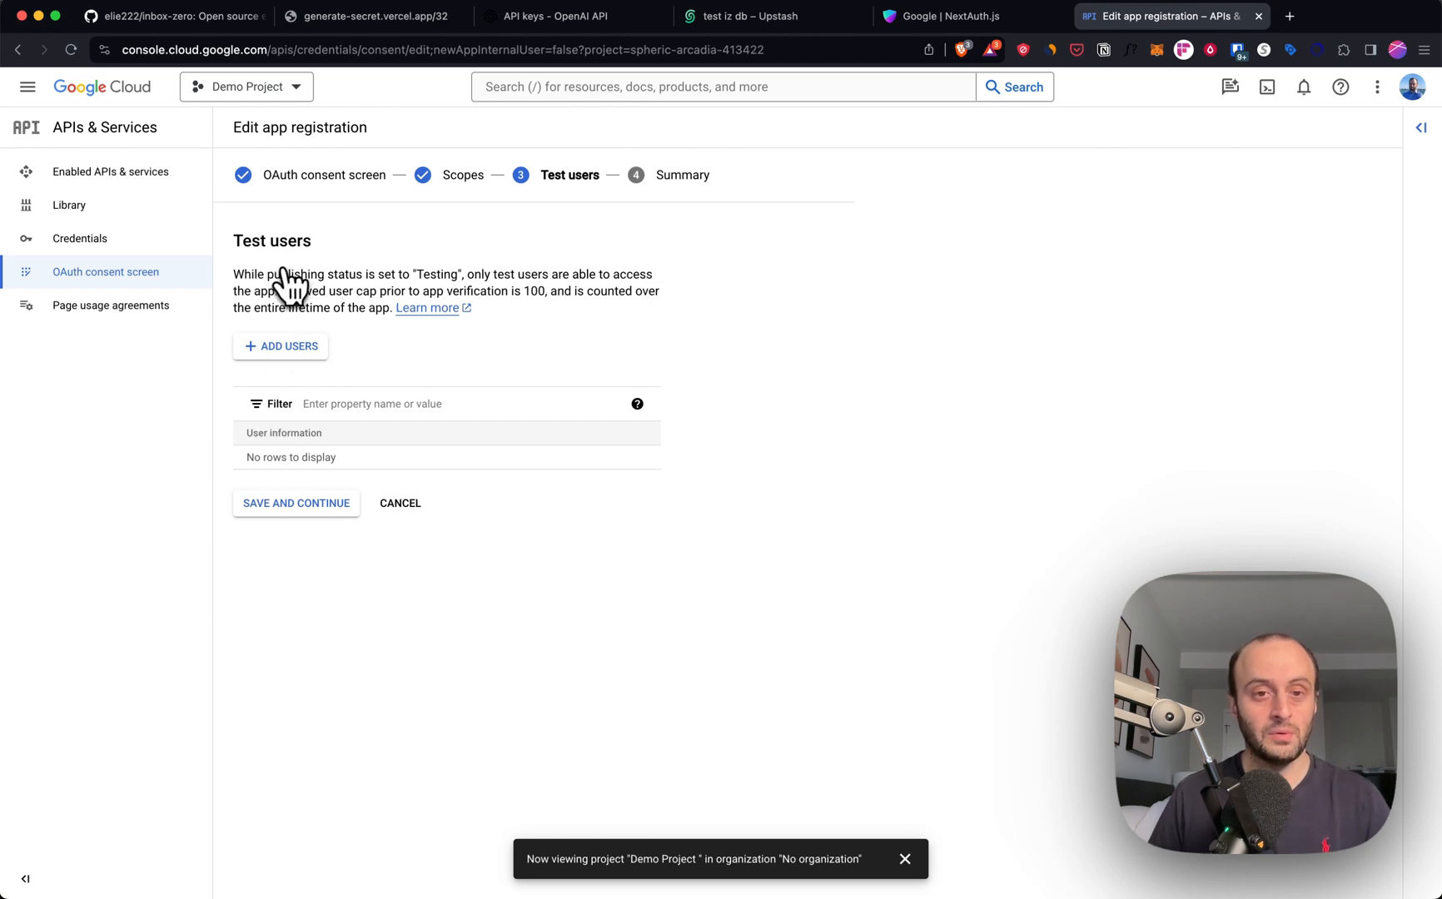
click(282, 346)
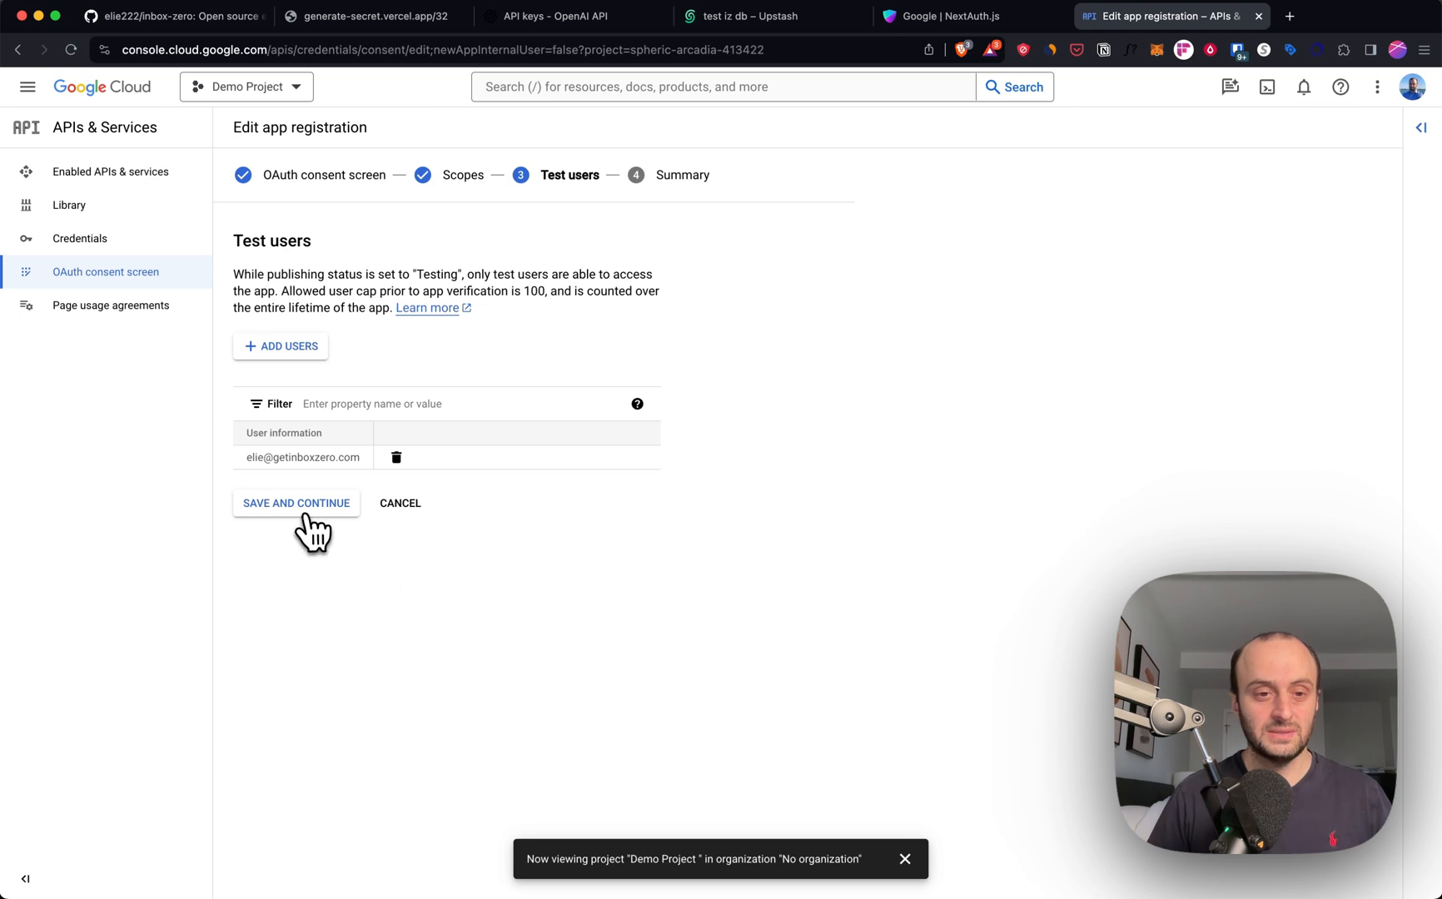
click(297, 503)
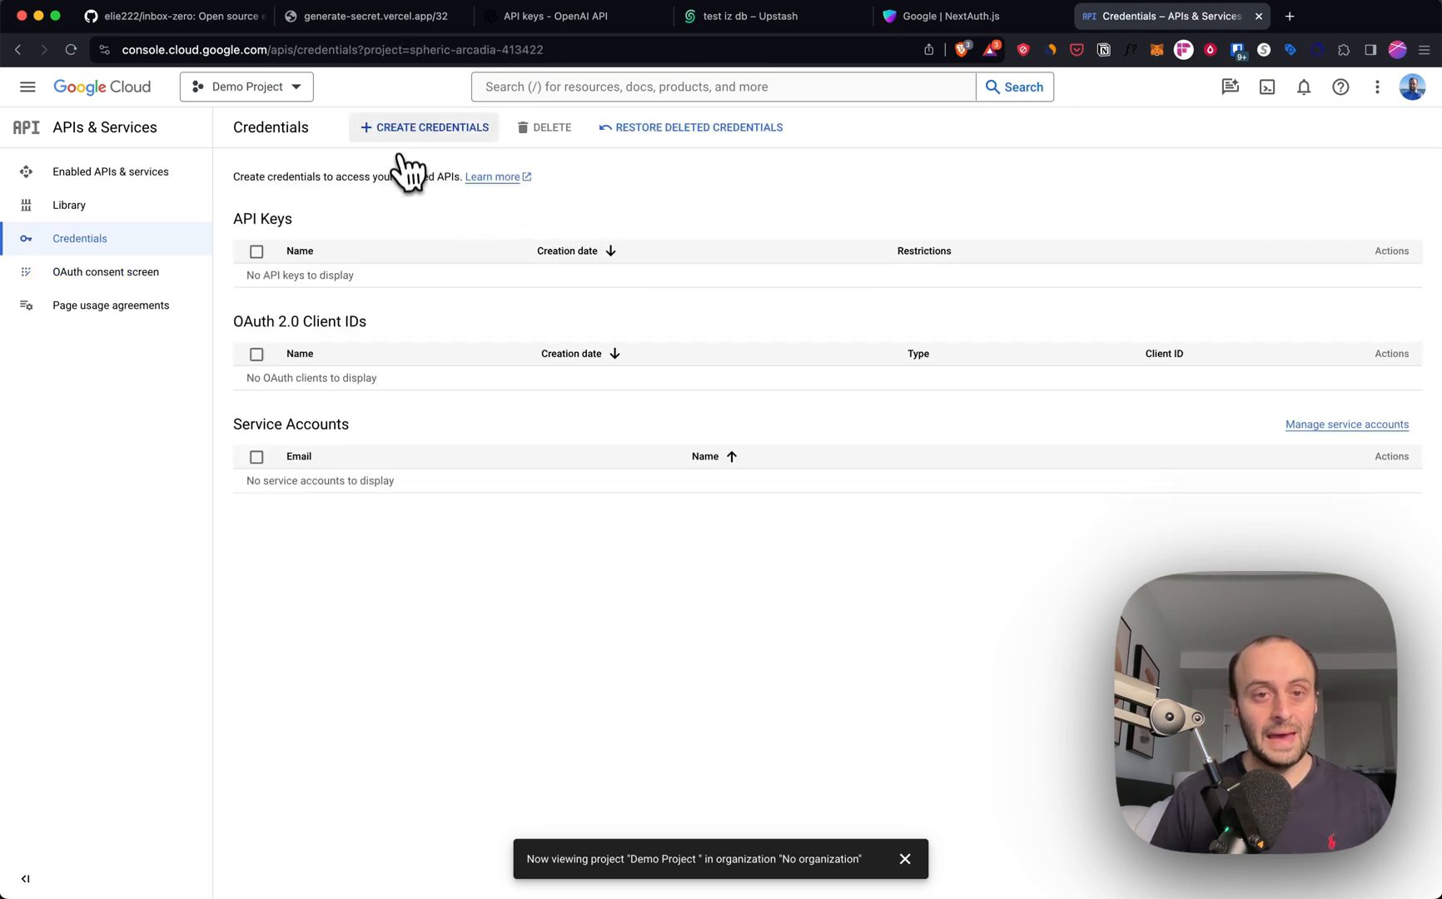
- Create a Web application OAuth client named Web client
click(417, 127)
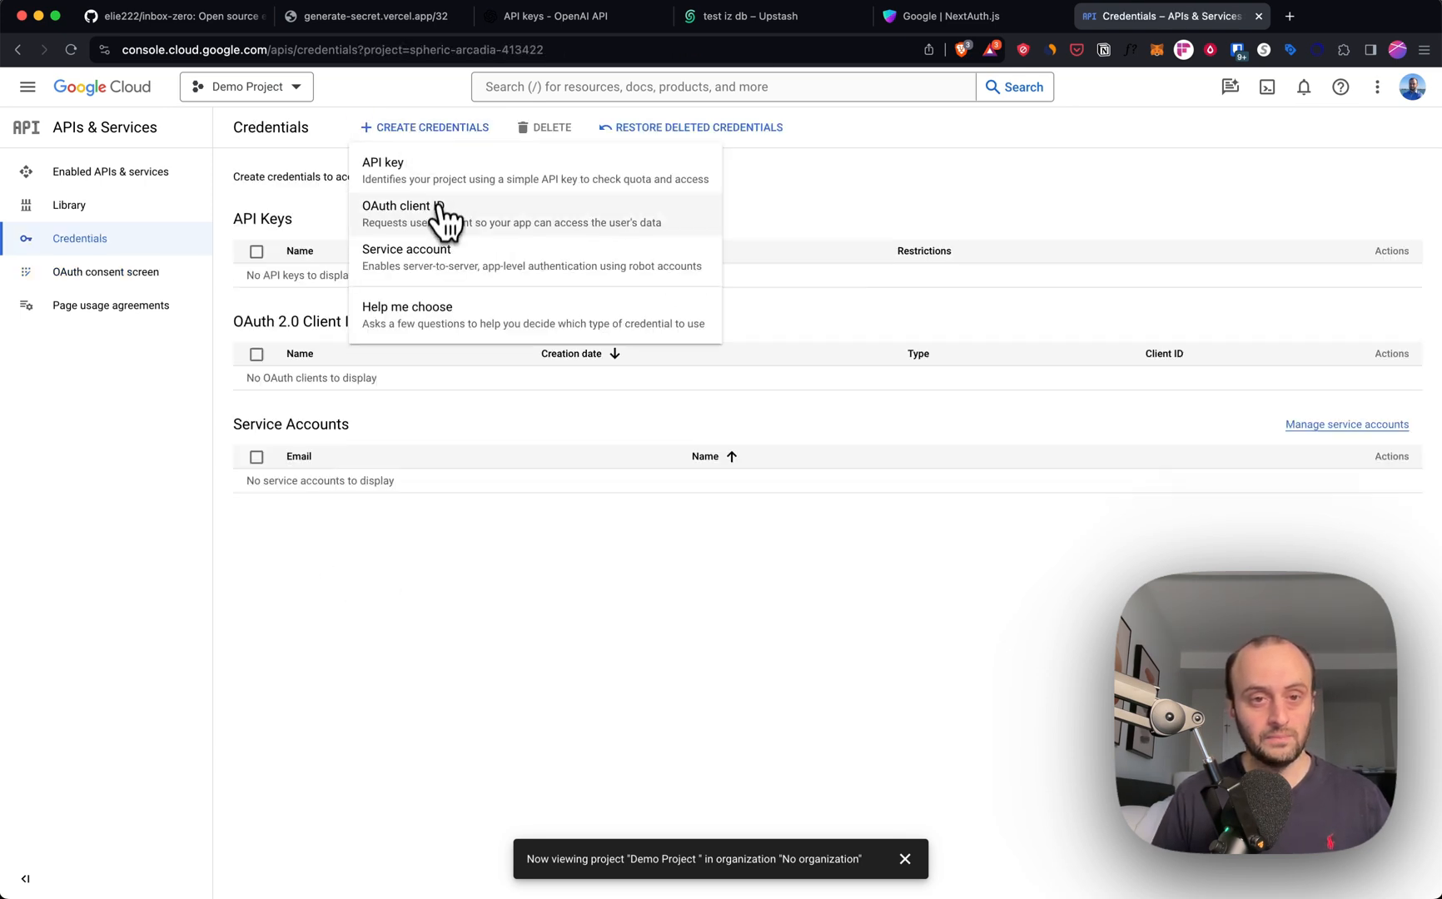
click(399, 206)
click(383, 250)
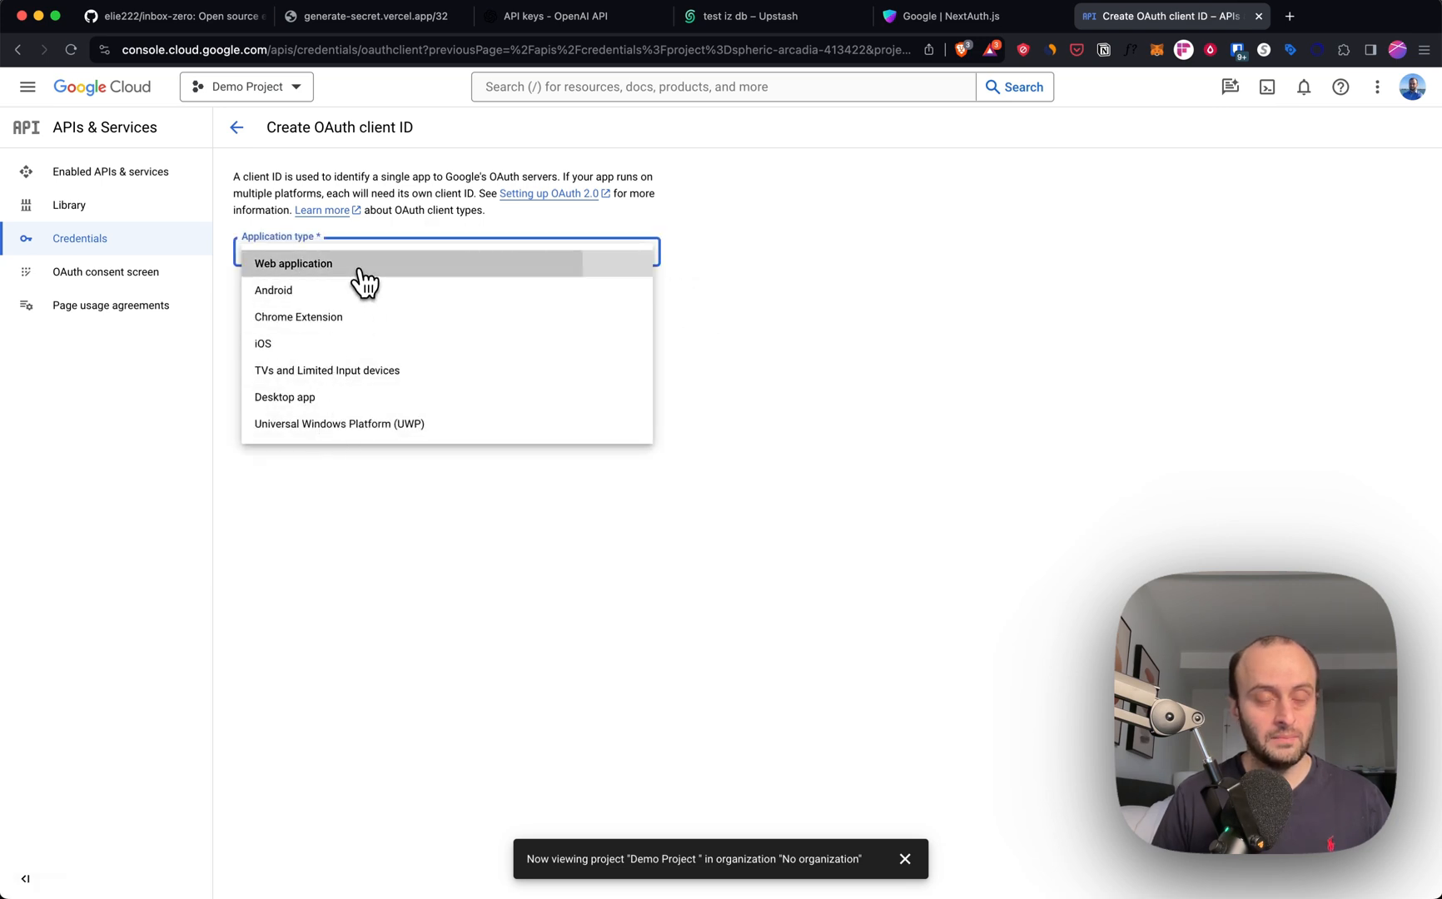
click(364, 270)
click(360, 300)
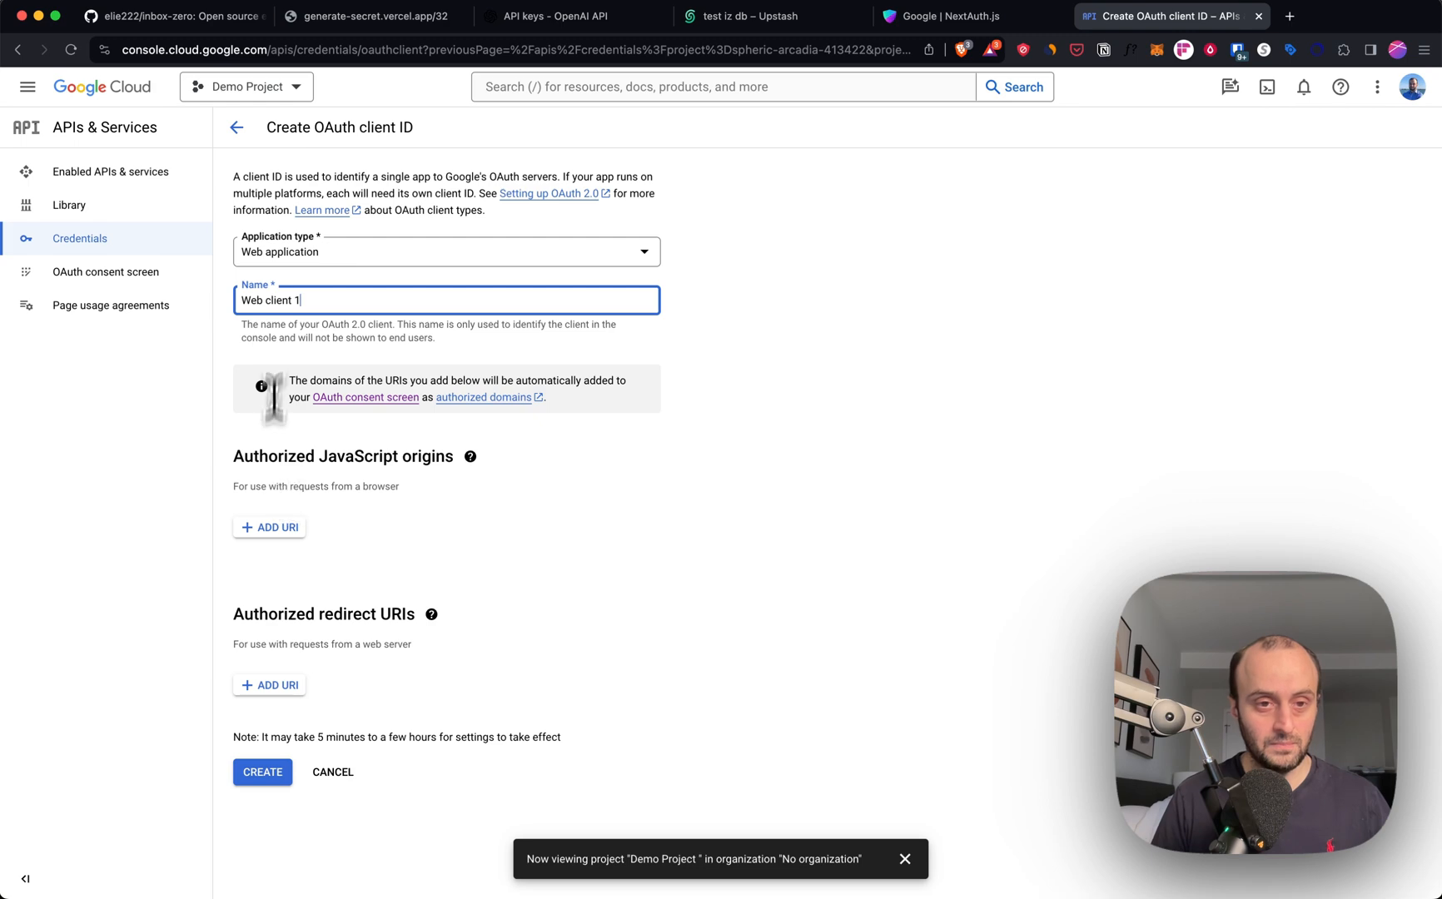
key(BackSpace)
key(BackSpace)
click(342, 479)
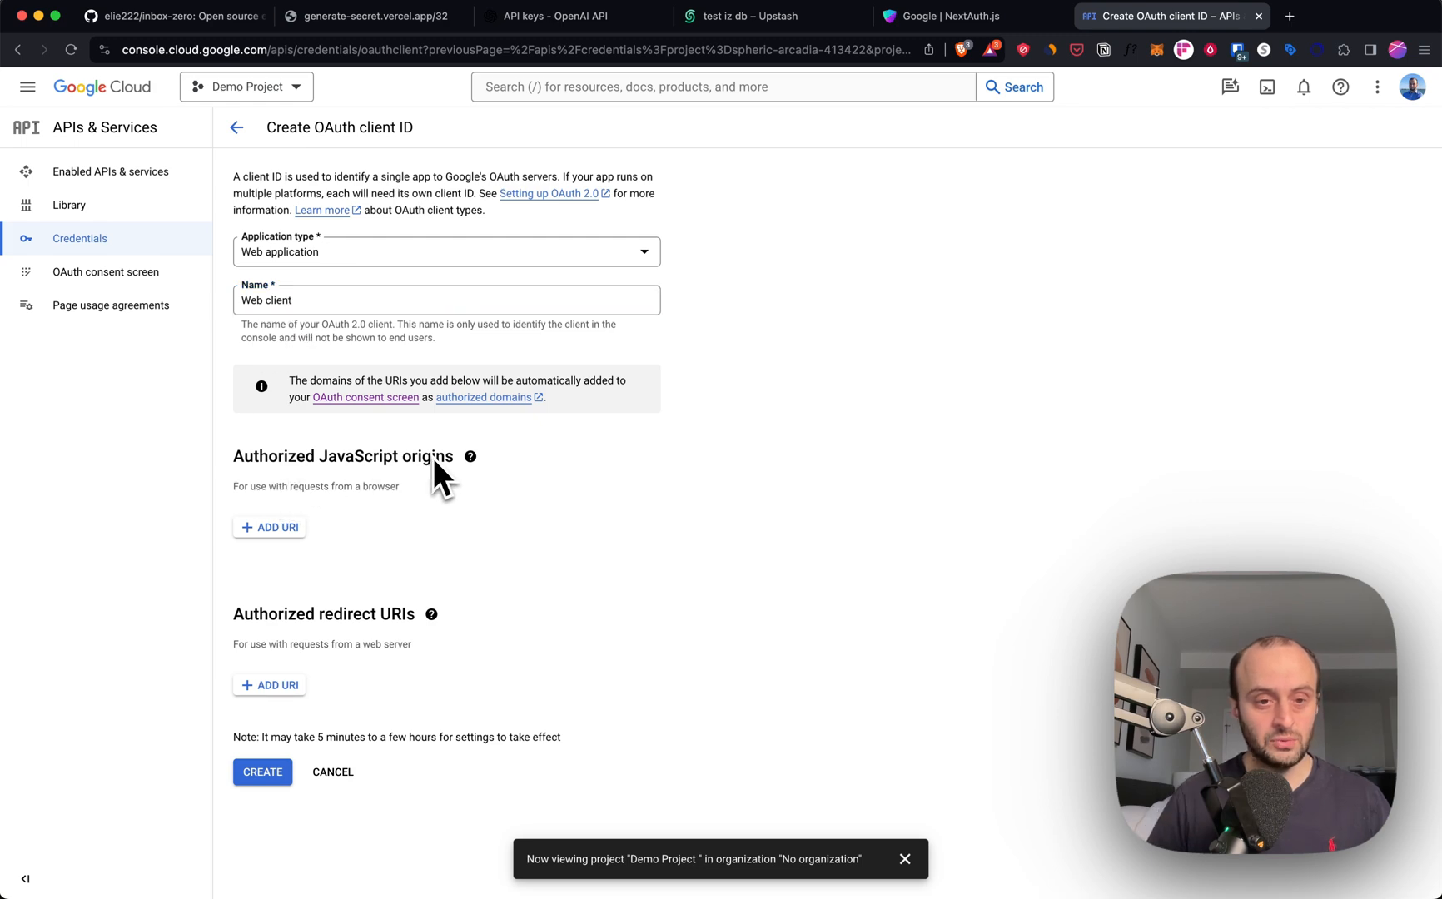
key(ctrl+shift+Tab)
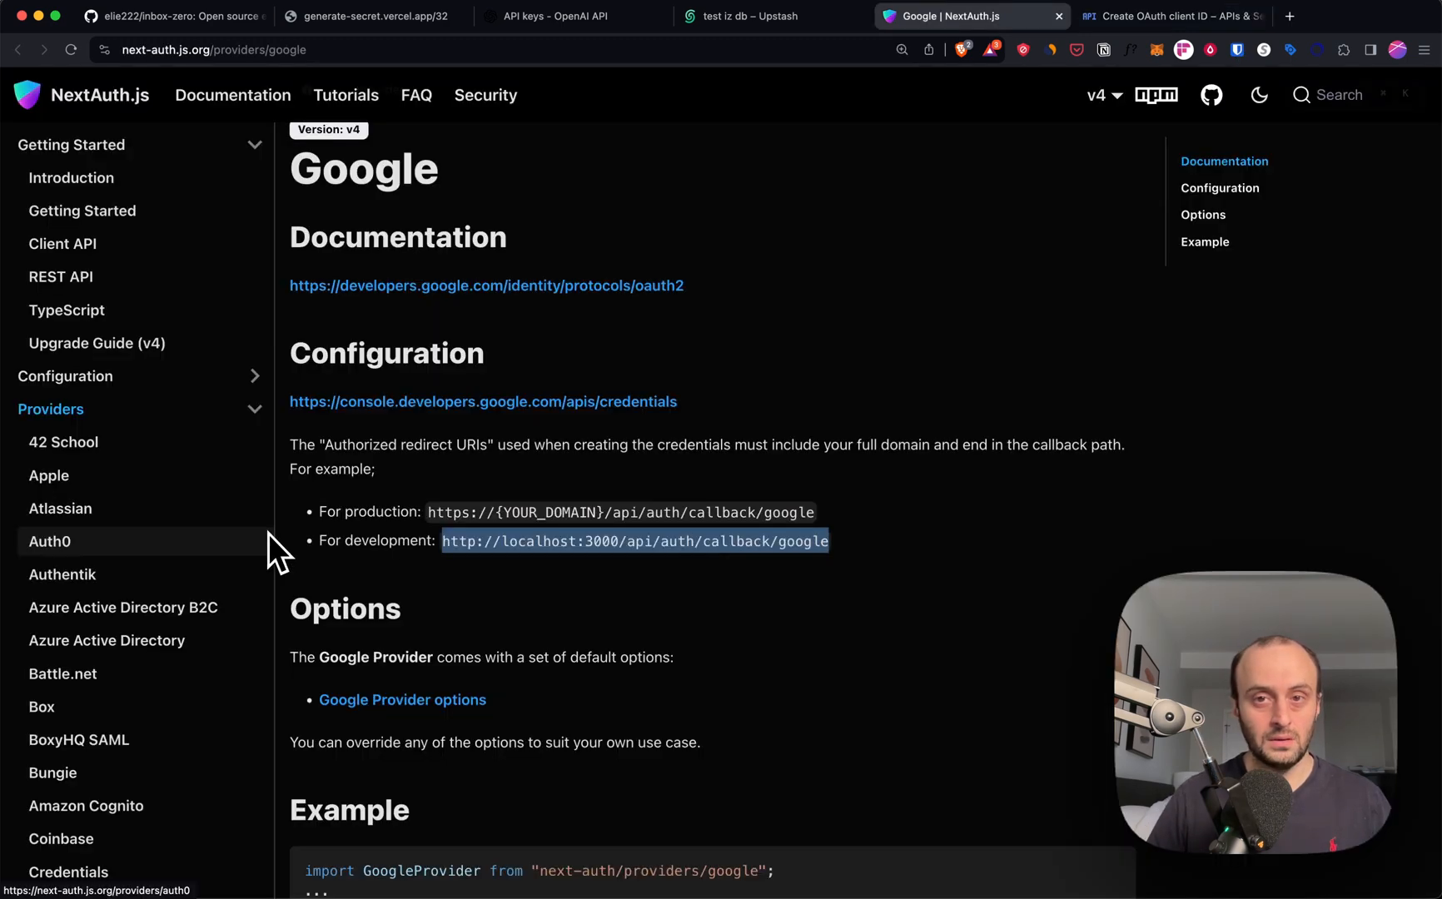
drag(442, 541, 831, 543)
key(ctrl+c)
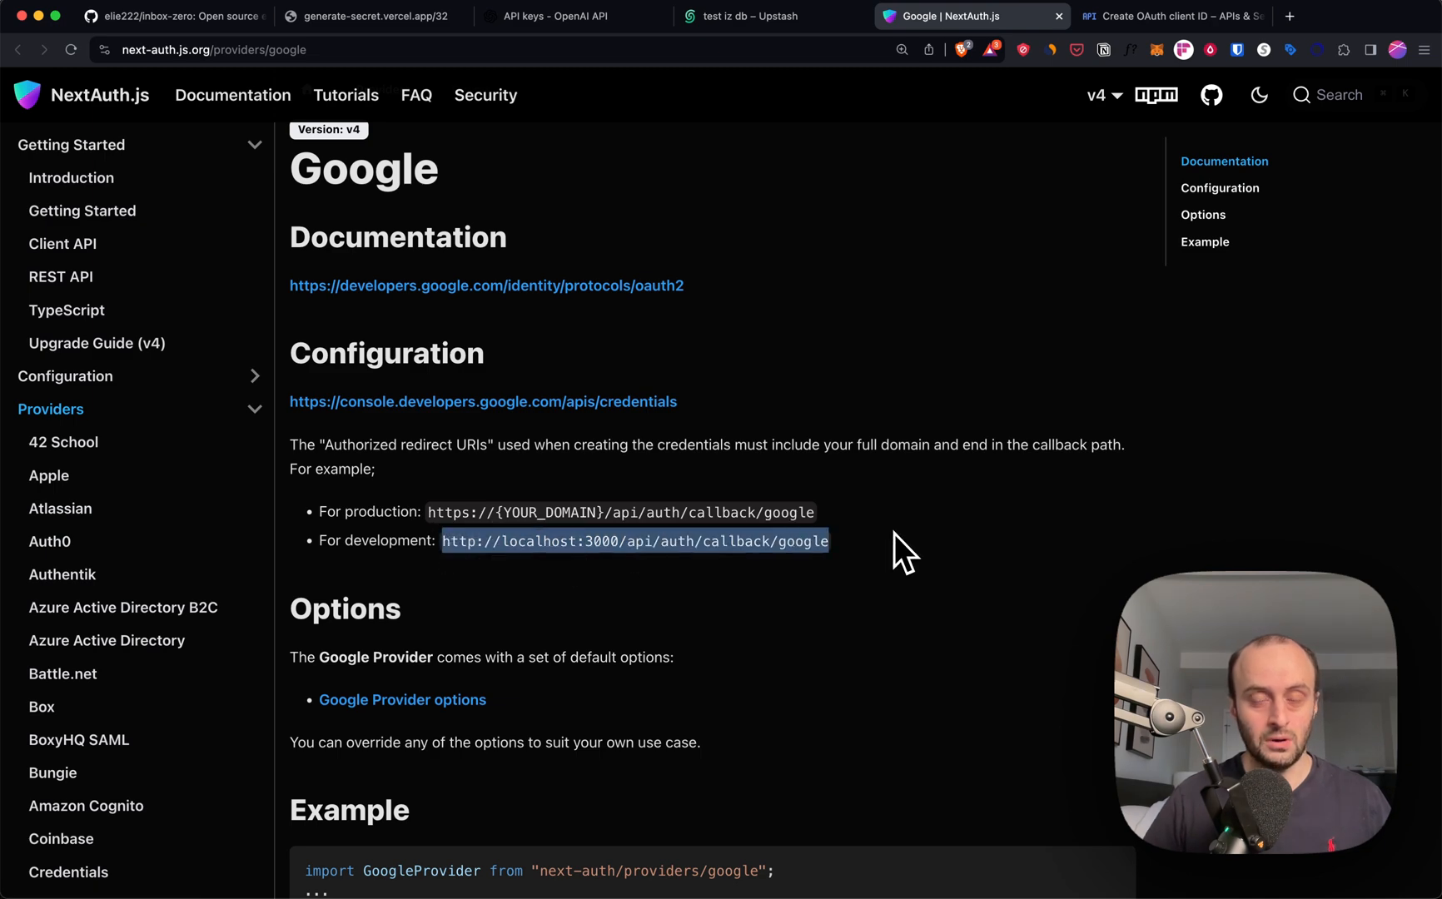
key(ctrl+Tab)
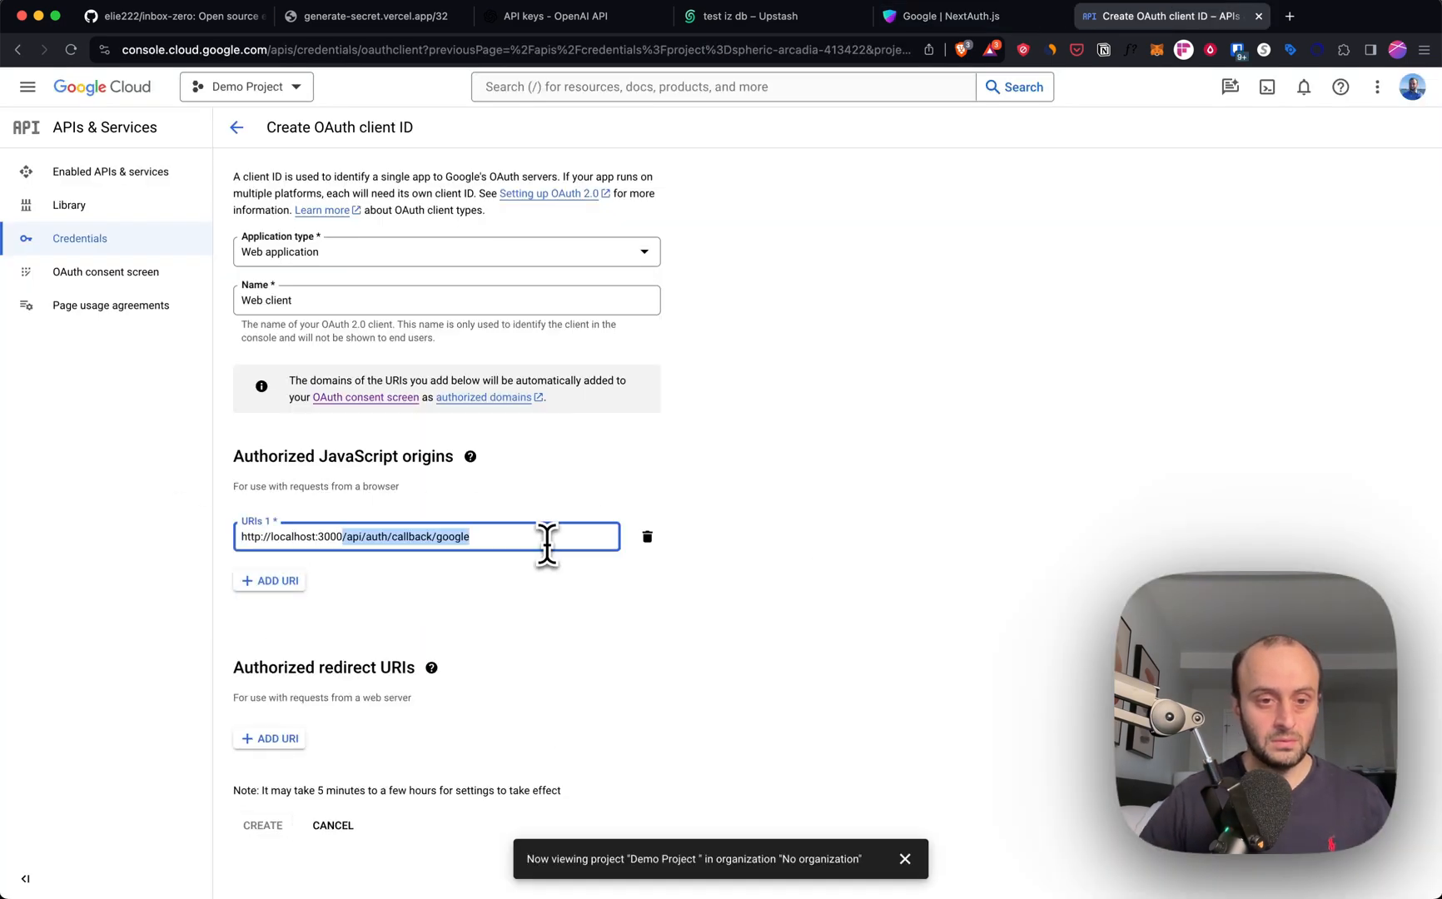
key(BackSpace)
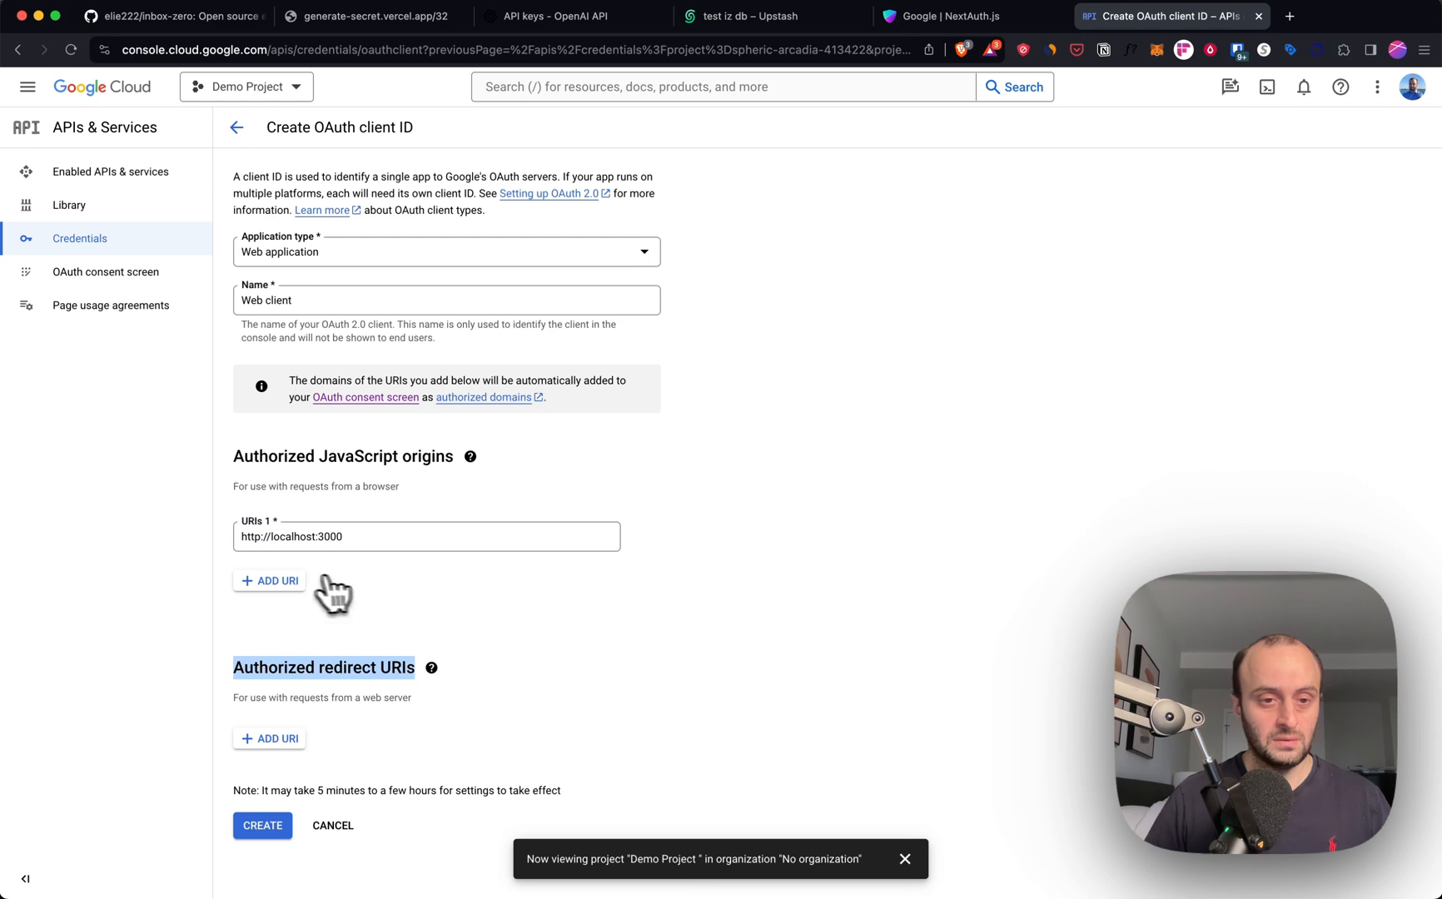
click(271, 580)
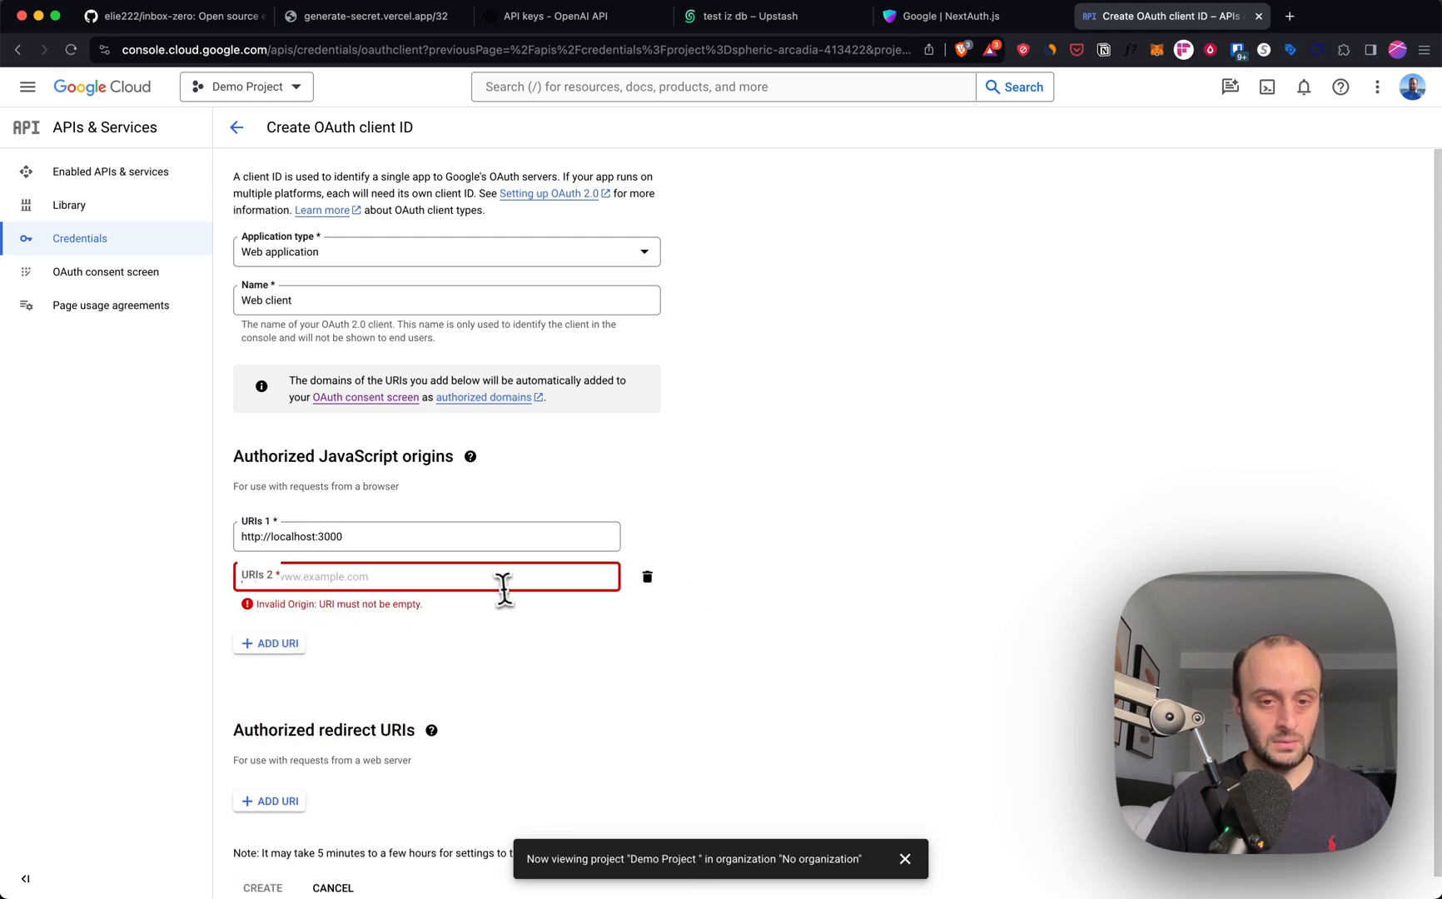
click(644, 577)
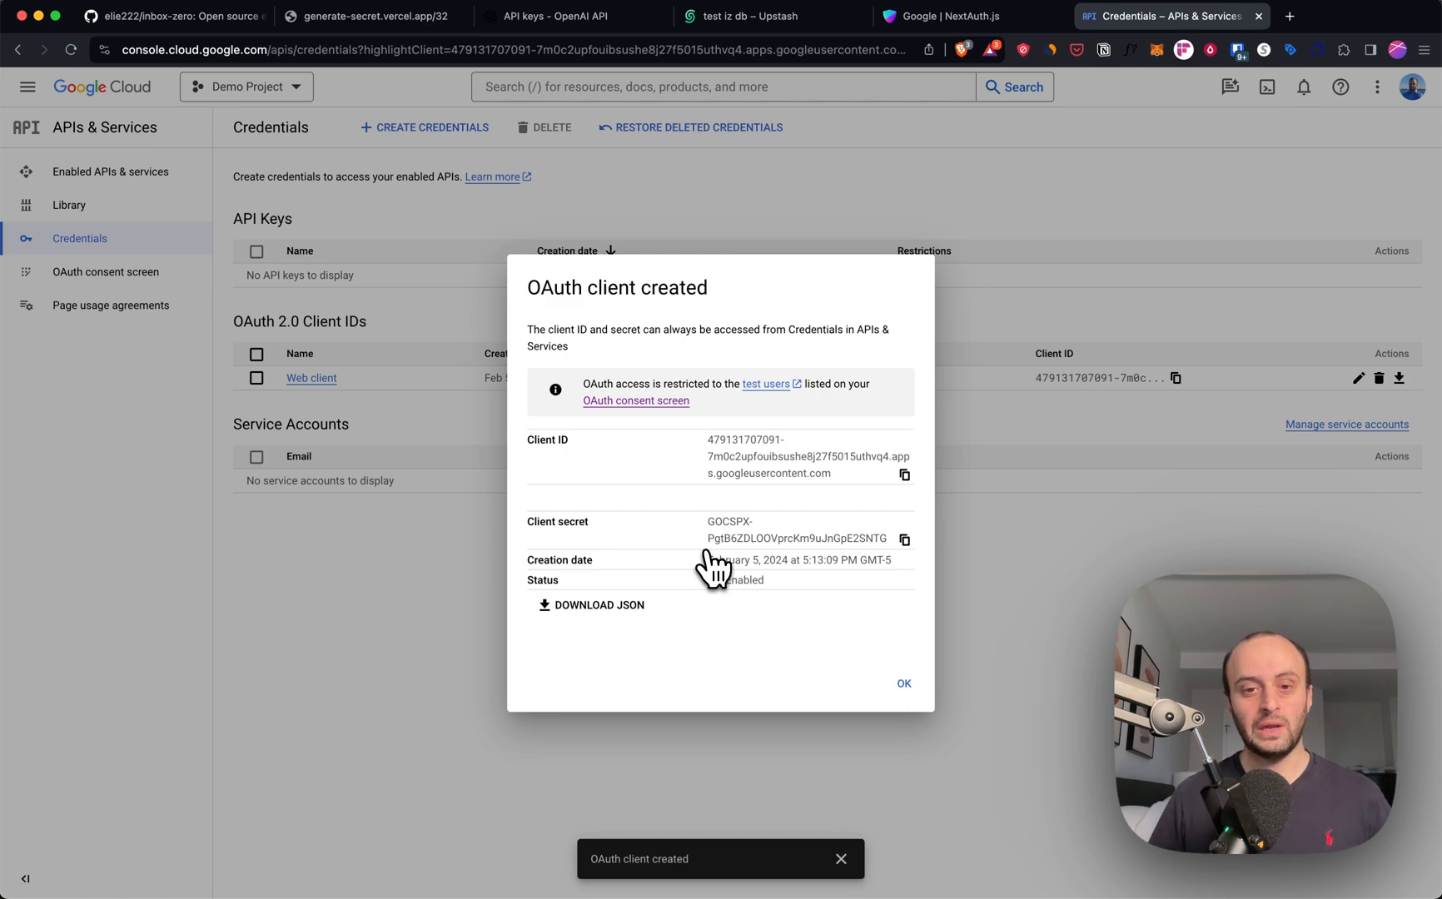
- Copy the new client ID into GOOGLE_CLIENT_ID in .env
click(906, 478)
key(super+Tab)
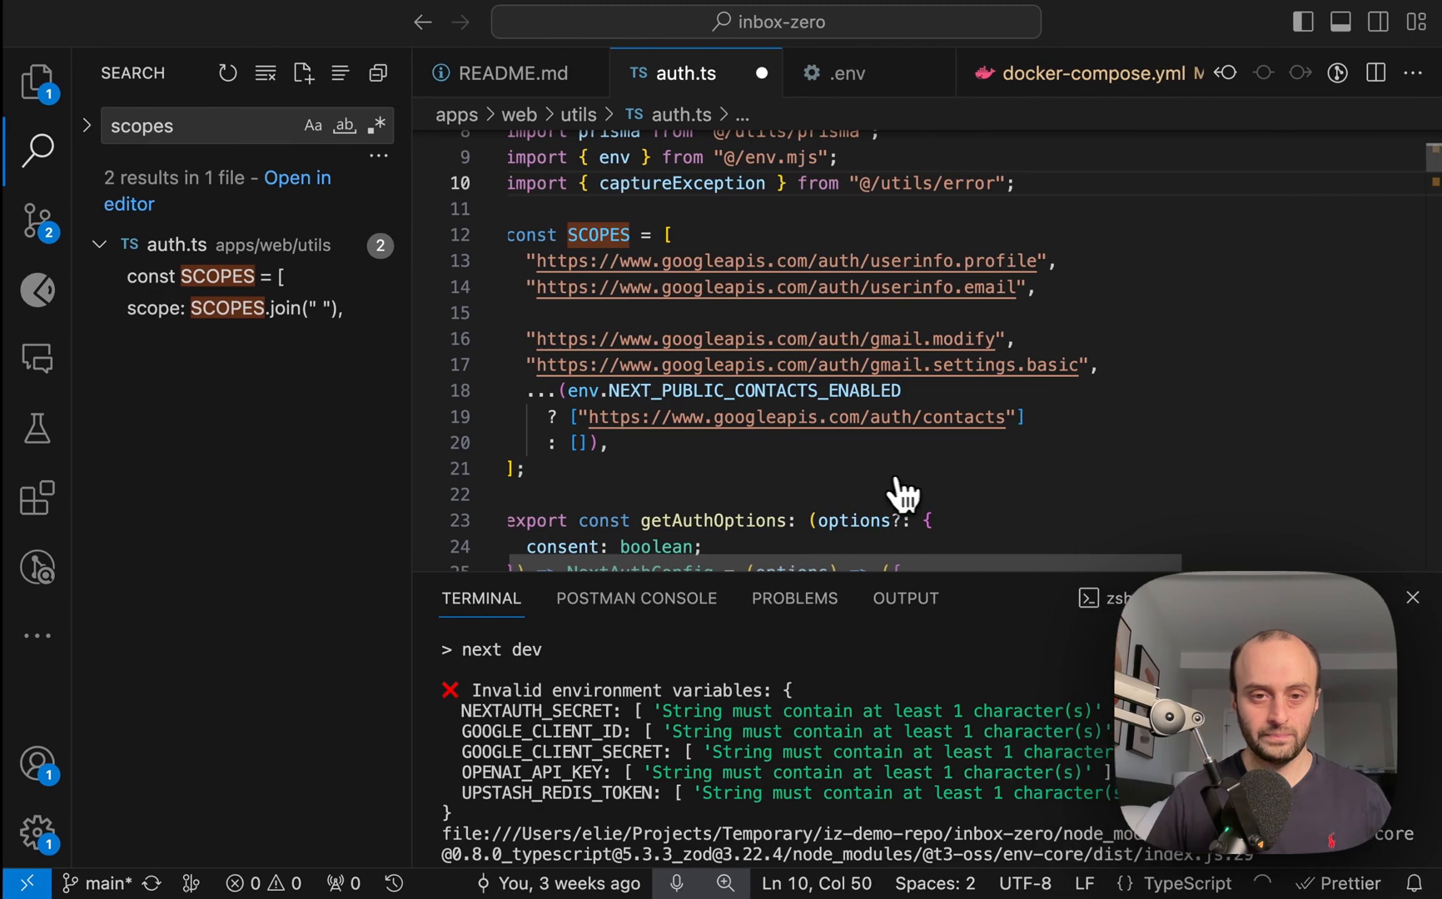
click(846, 74)
key(super+v)
- Copy the client secret into GOOGLE_CLIENT_SECRET in .env
key(super+Tab)
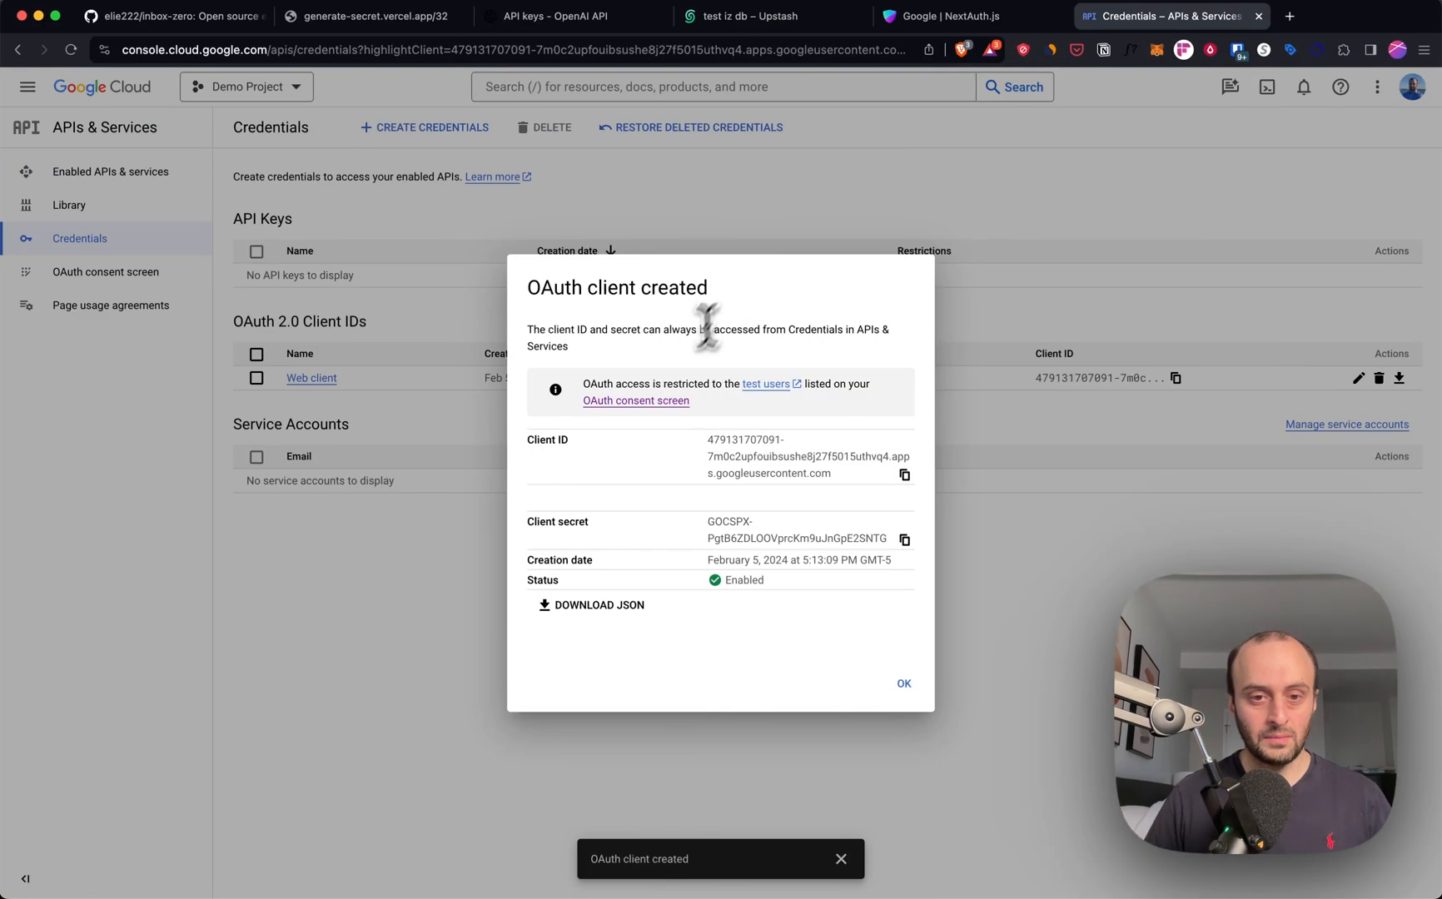
click(906, 540)
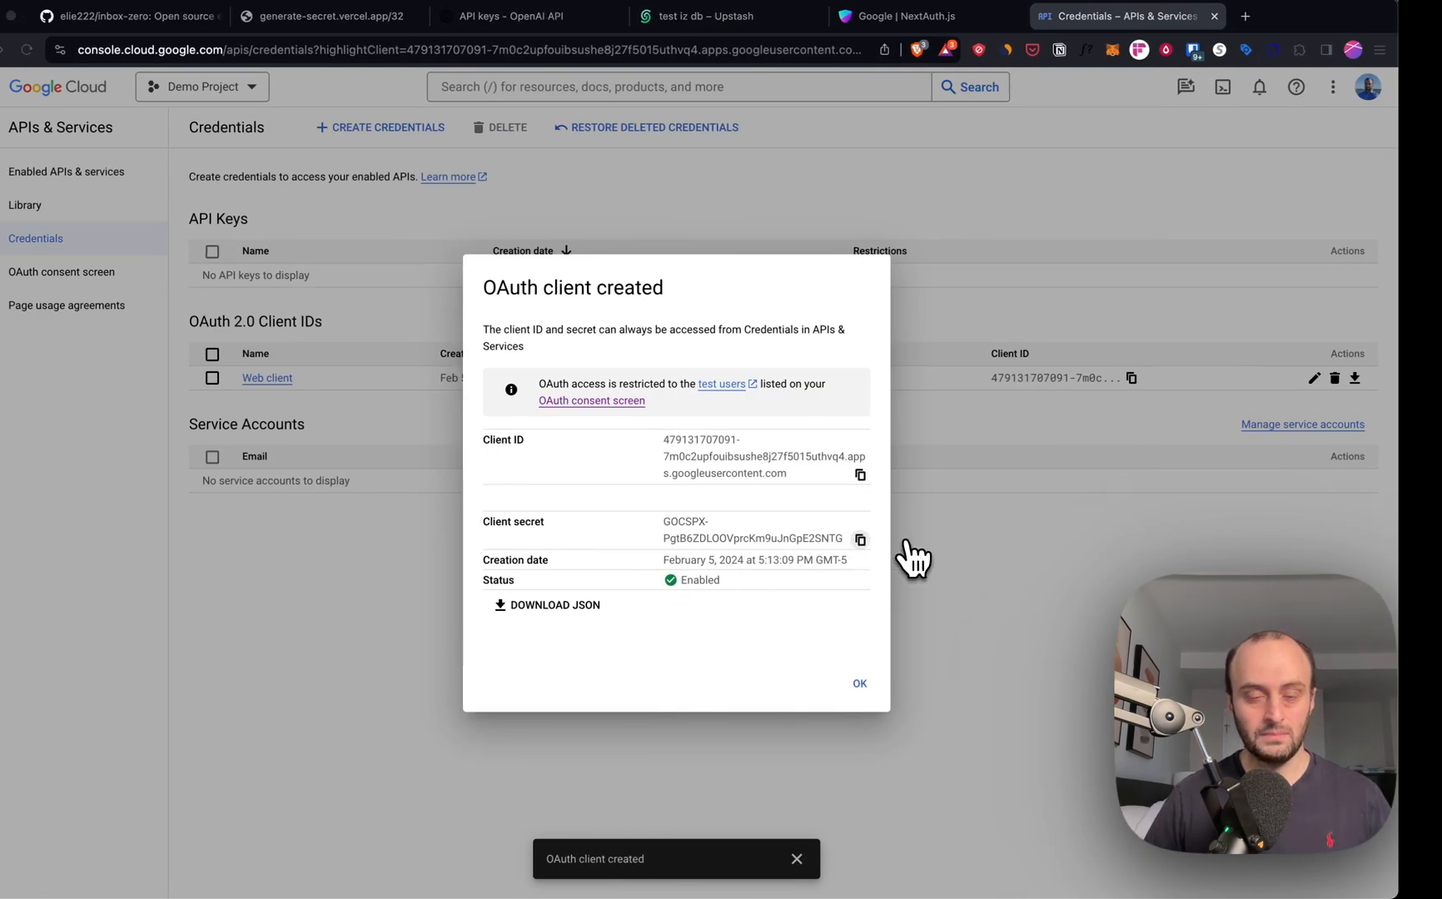
key(super+Tab)
click(740, 302)
key(super+v)
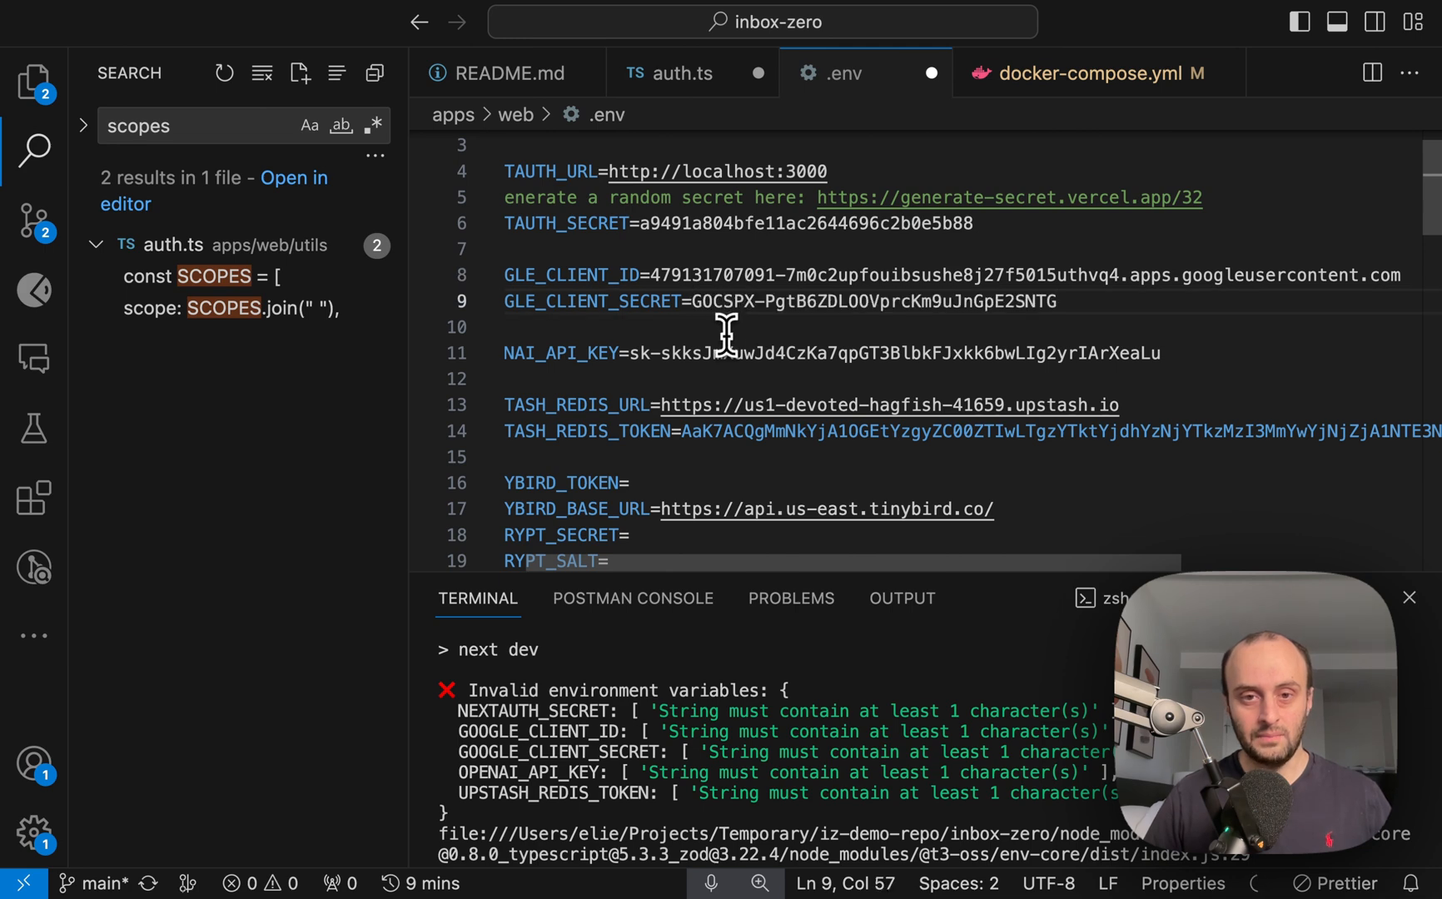
scroll(726, 334, left, 3)
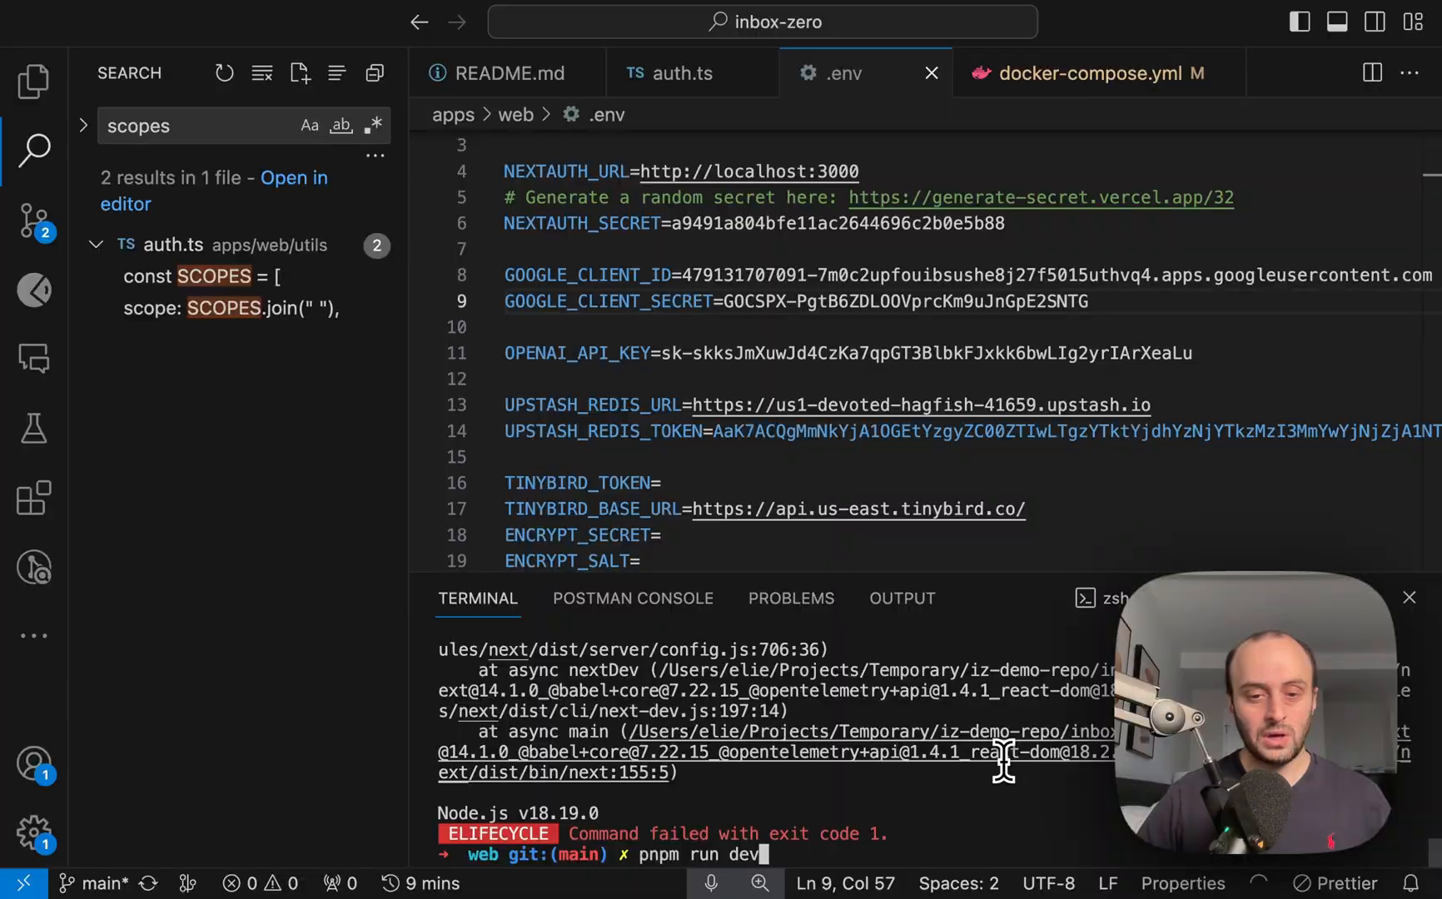
- Rerun pnpm run dev and switch to the browser to view the app
key(Return)
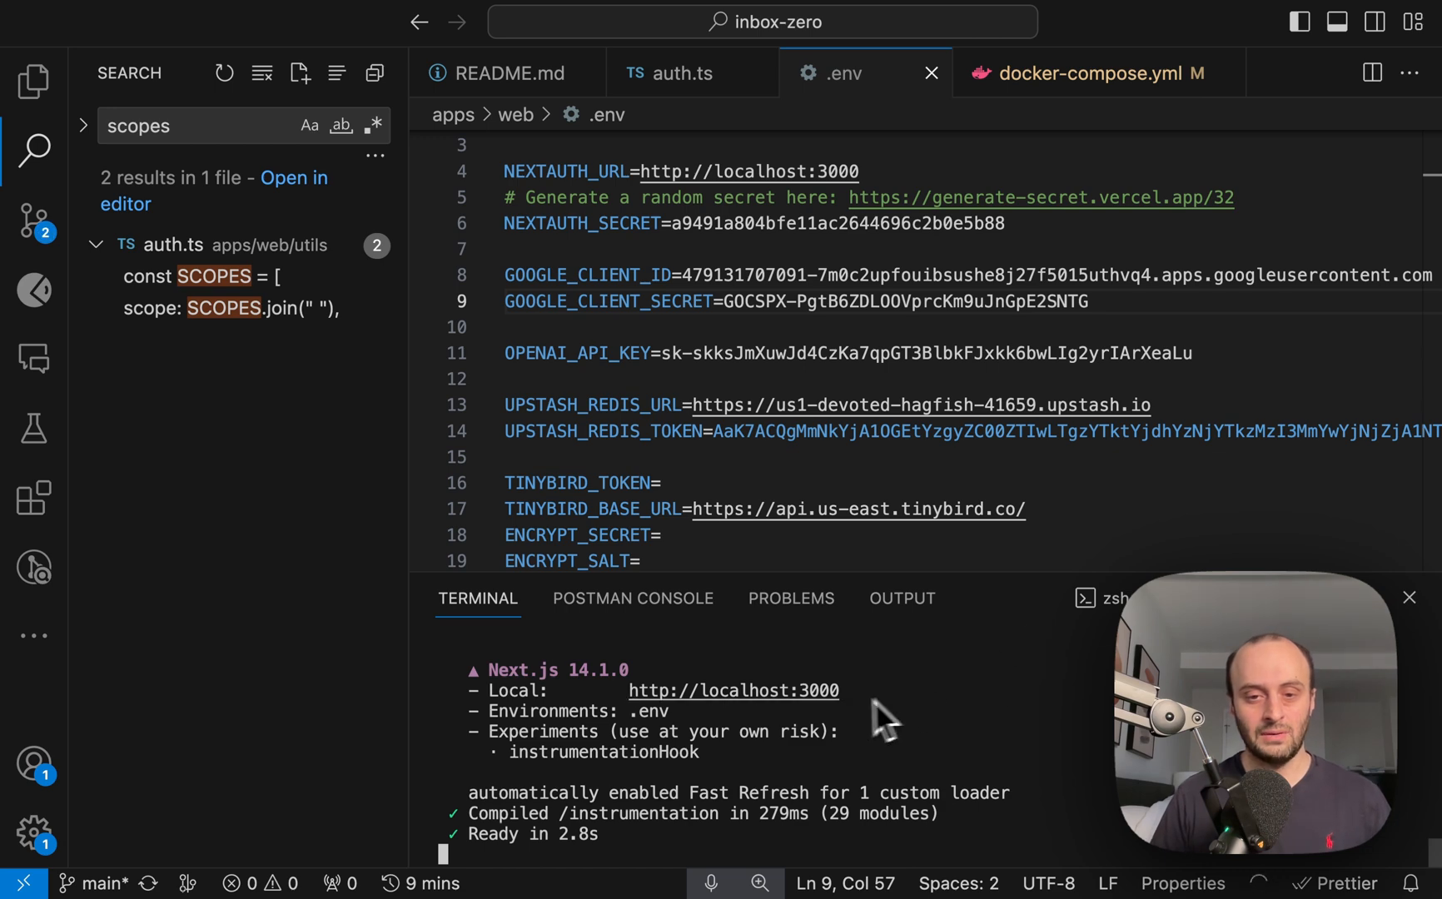
super+click(789, 690)
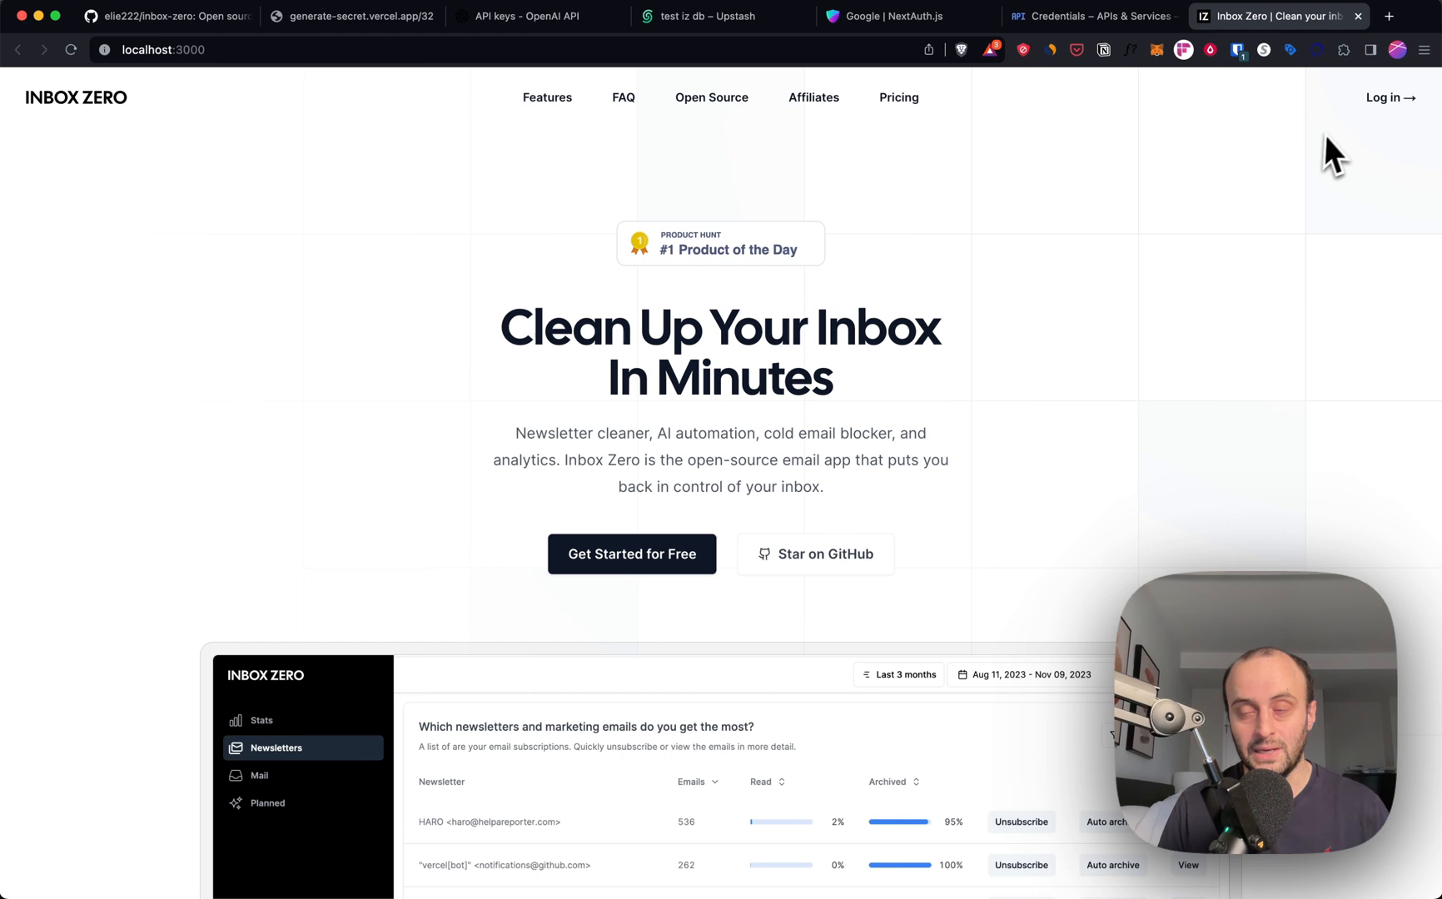
- Start logging in to Inbox Zero and check the empty TINYBIRD_TOKEN in .env meanwhile
click(1383, 97)
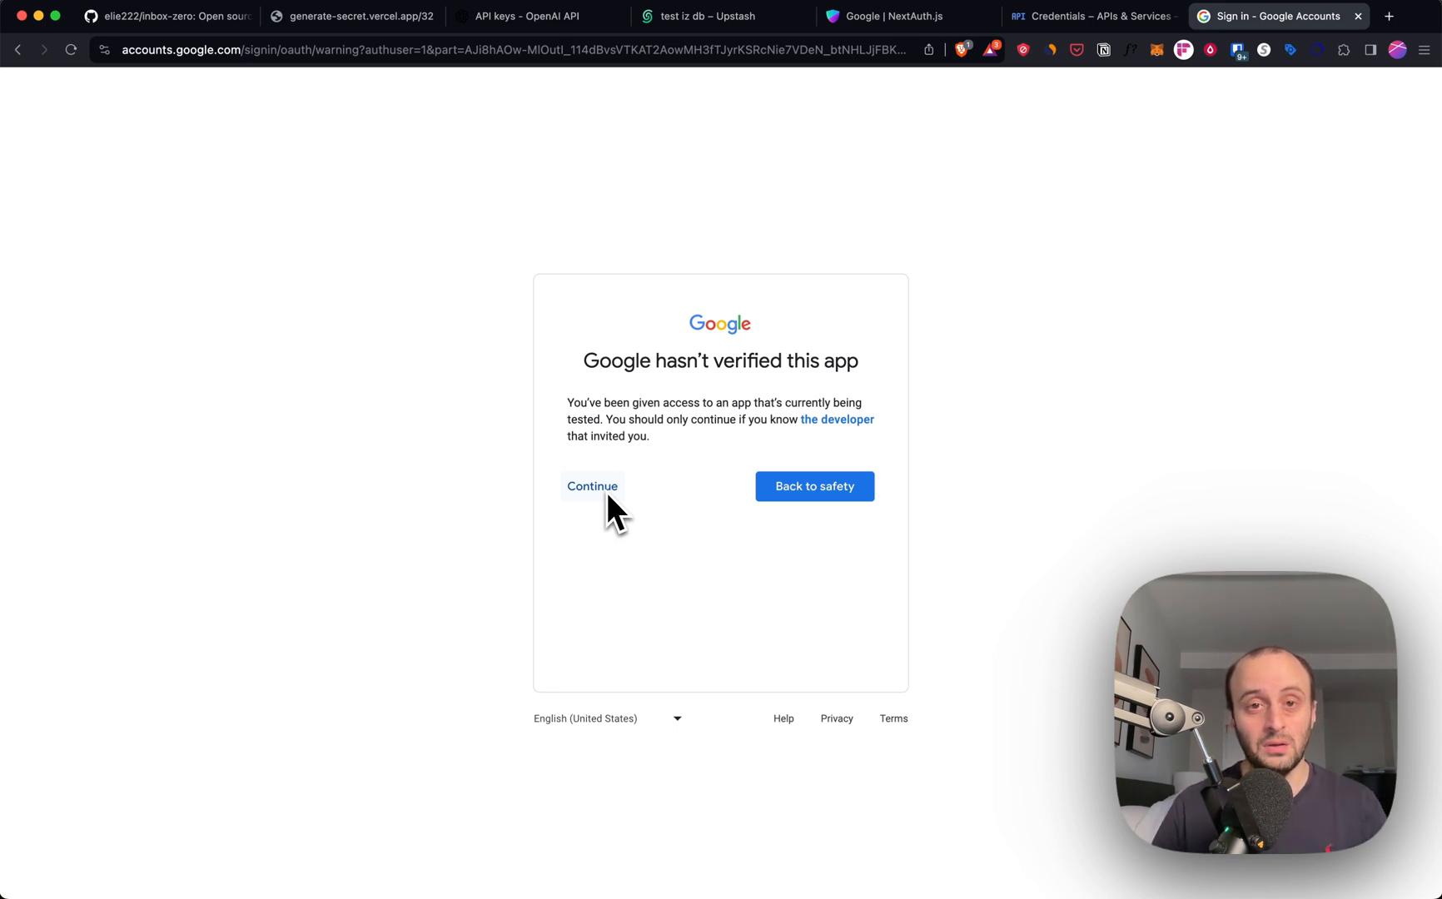
key(super+Tab)
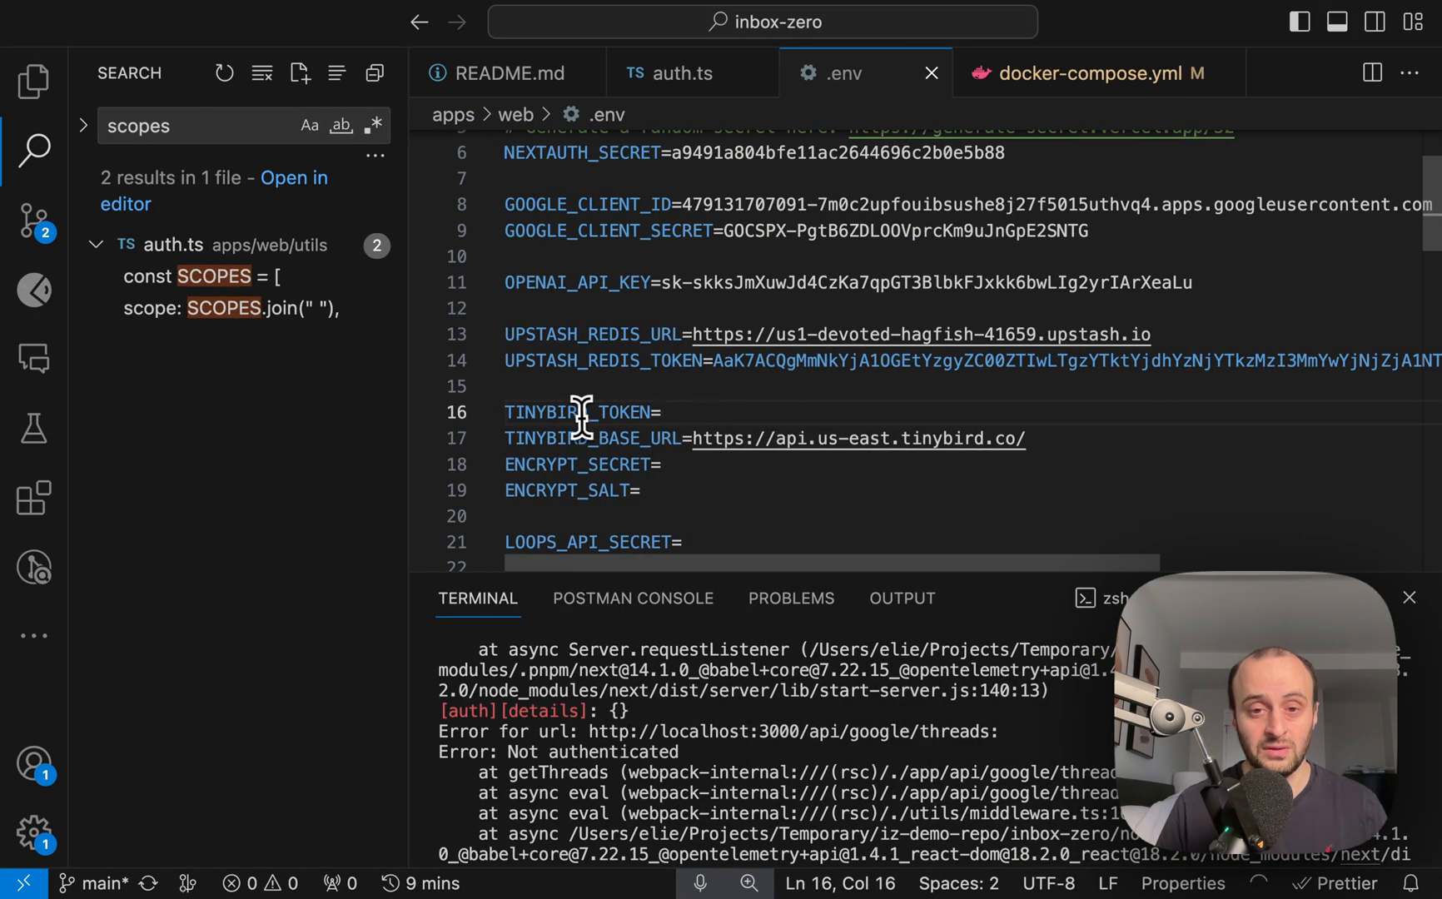
double_click(579, 412)
key(super+c)
click(732, 413)
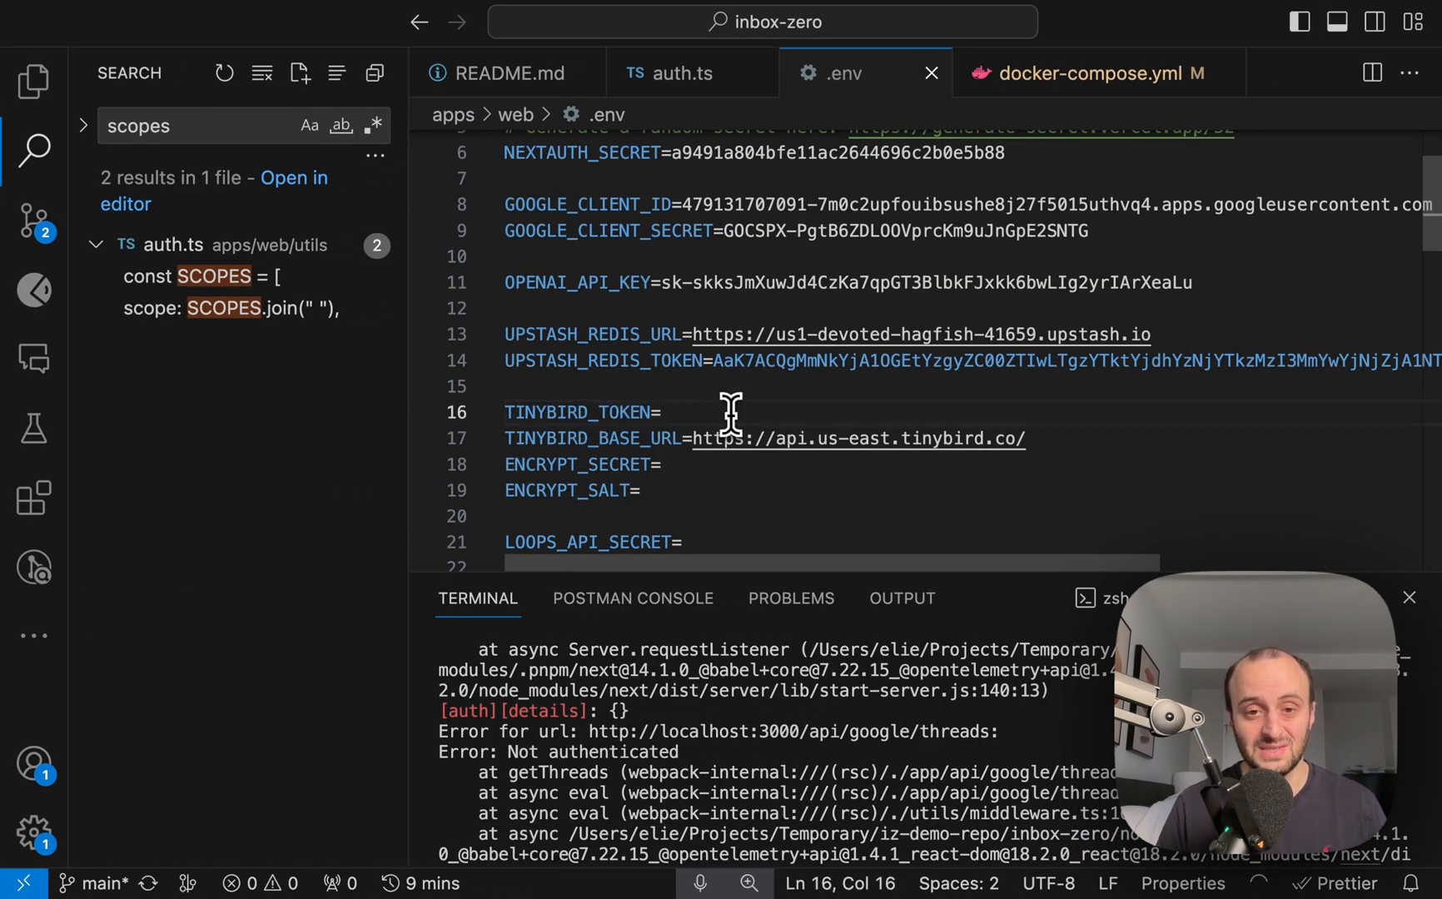
key(super+Tab)
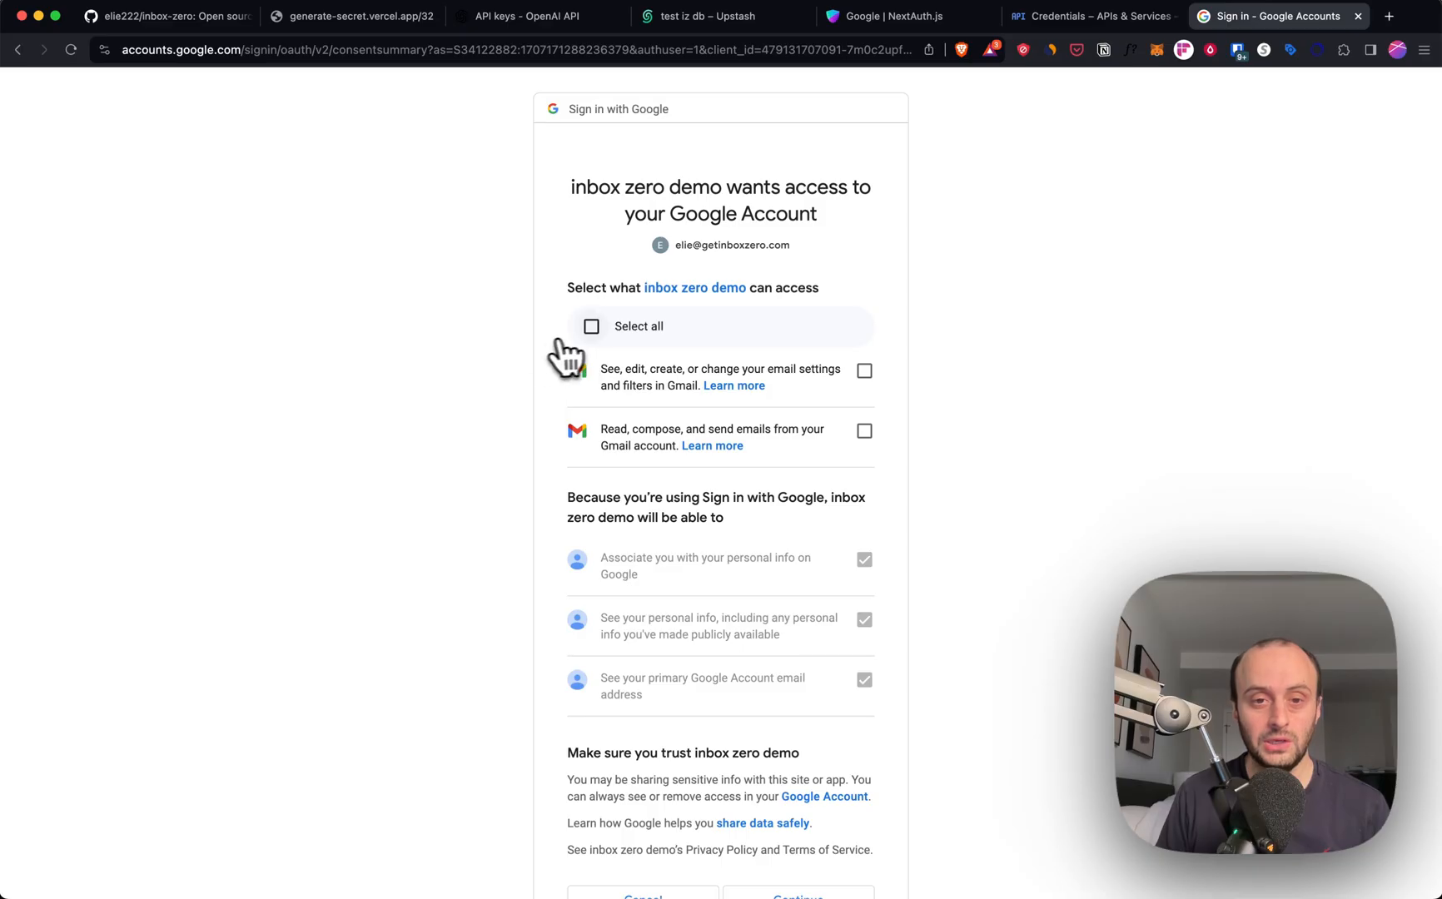
- Grant all requested Gmail permissions on the Google consent screen and continue
click(591, 327)
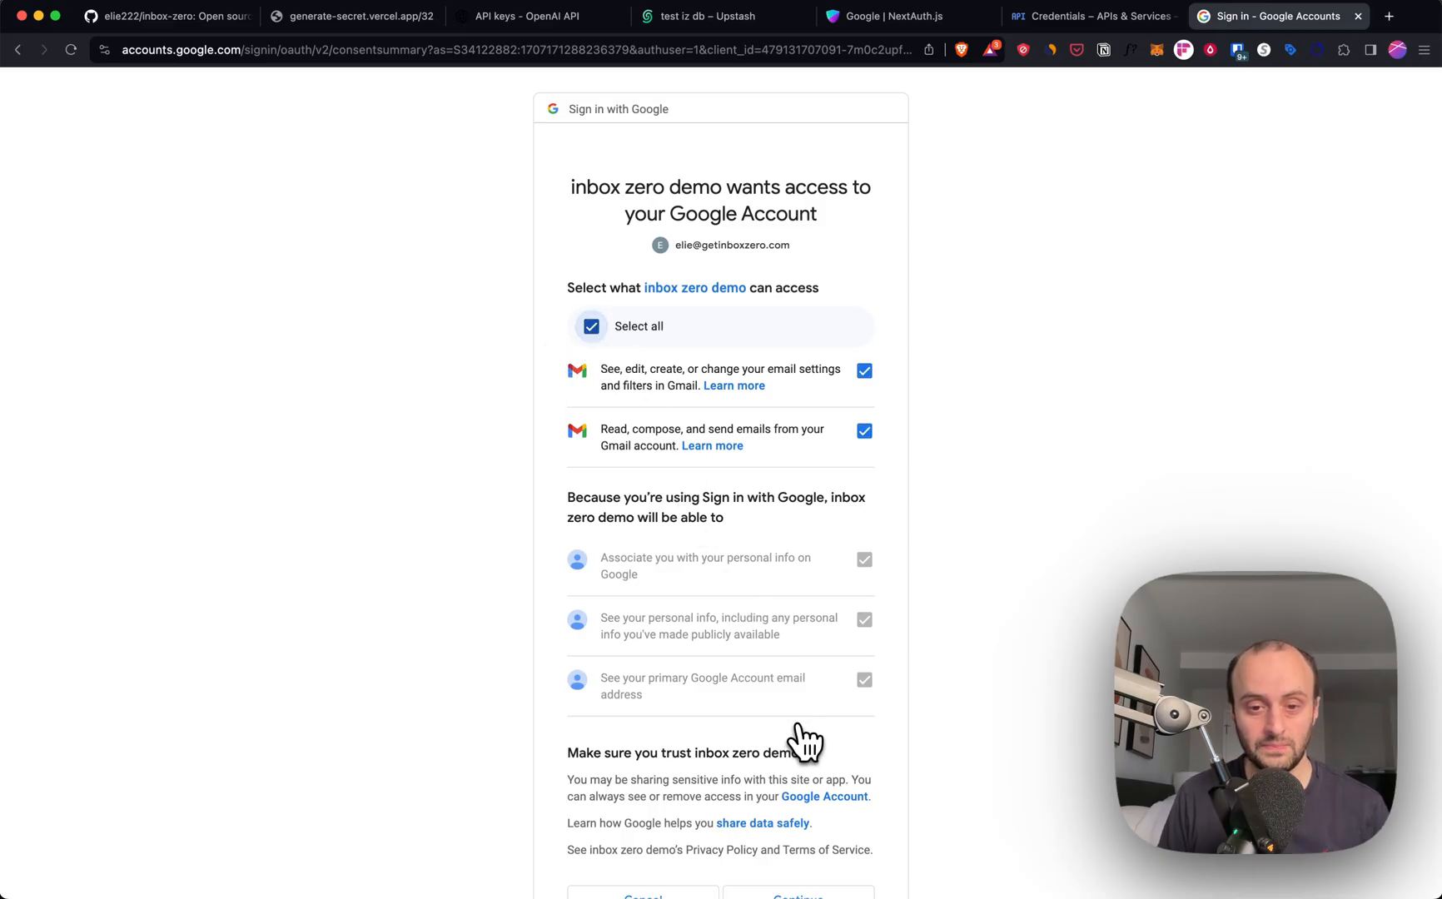
scroll(805, 738, down, 3)
click(798, 777)
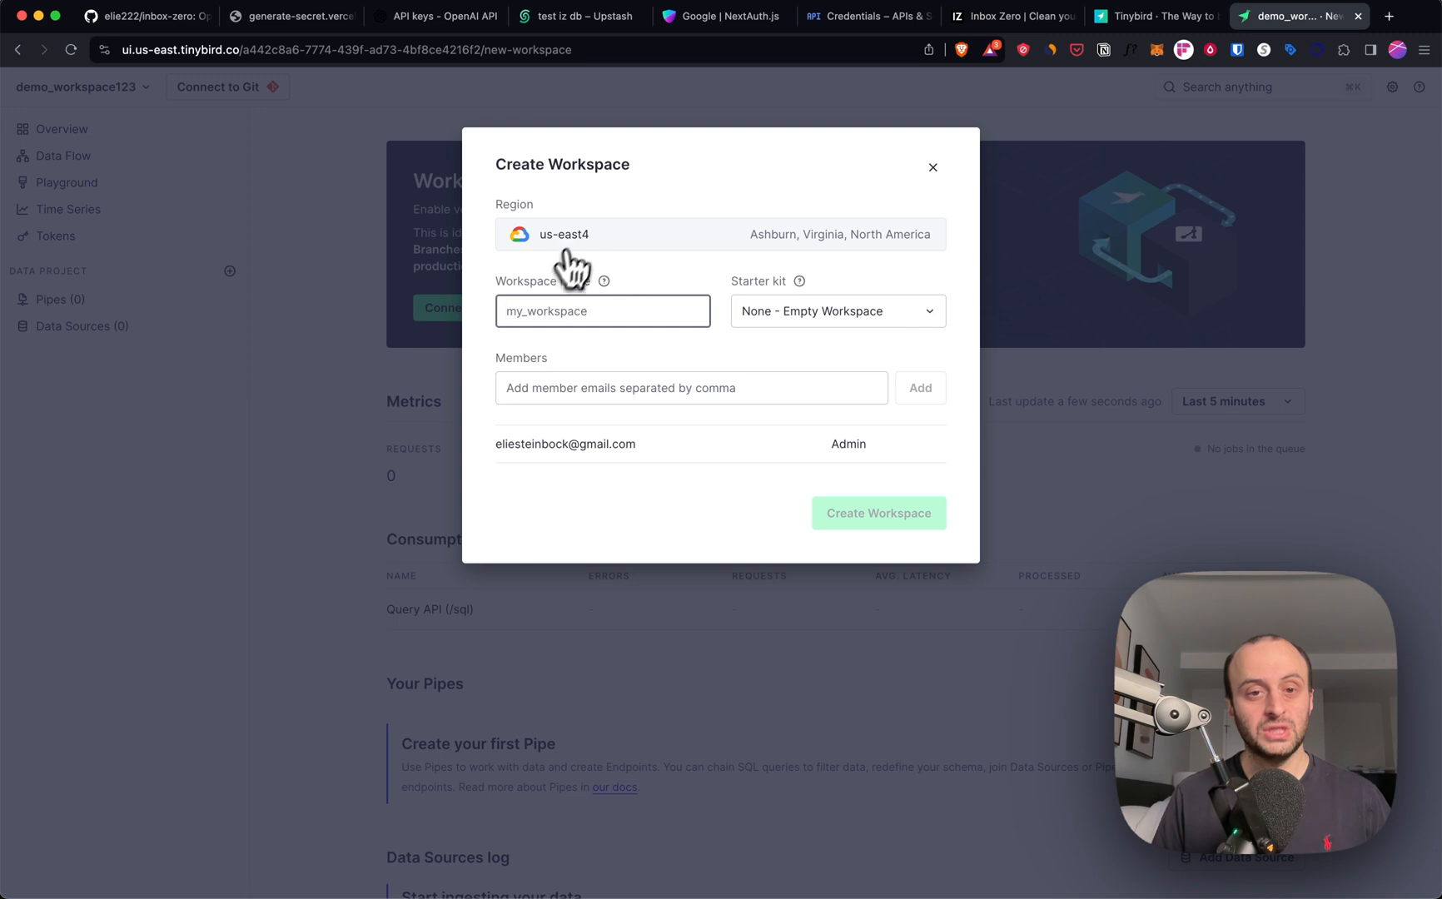
- Clear the pasted workspace name, dismiss Create Workspace and go to the workspace's Tokens
key(super+v)
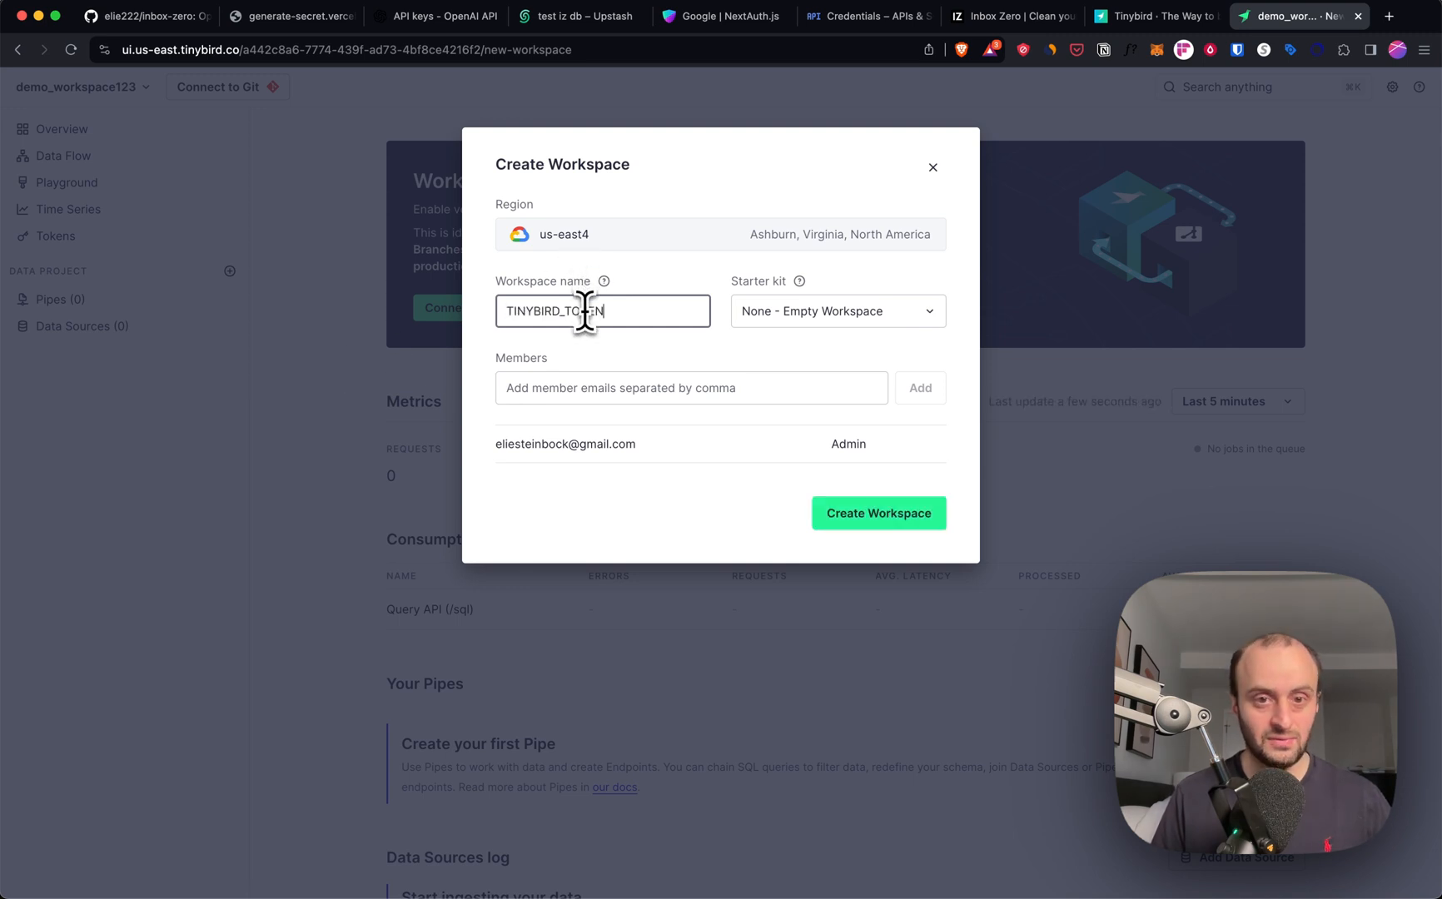
double_click(587, 312)
key(BackSpace)
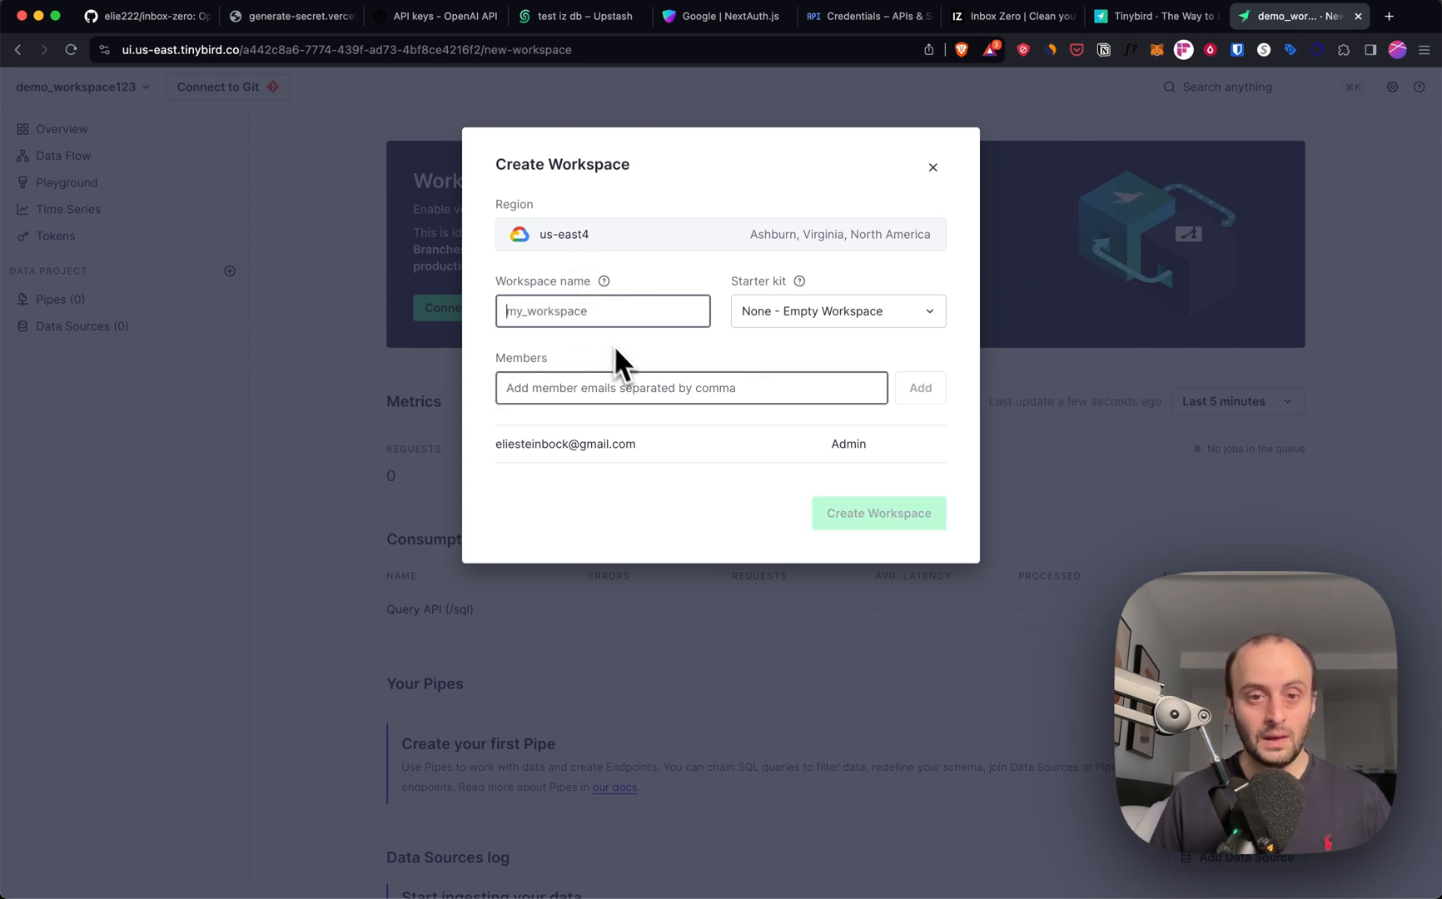
click(933, 167)
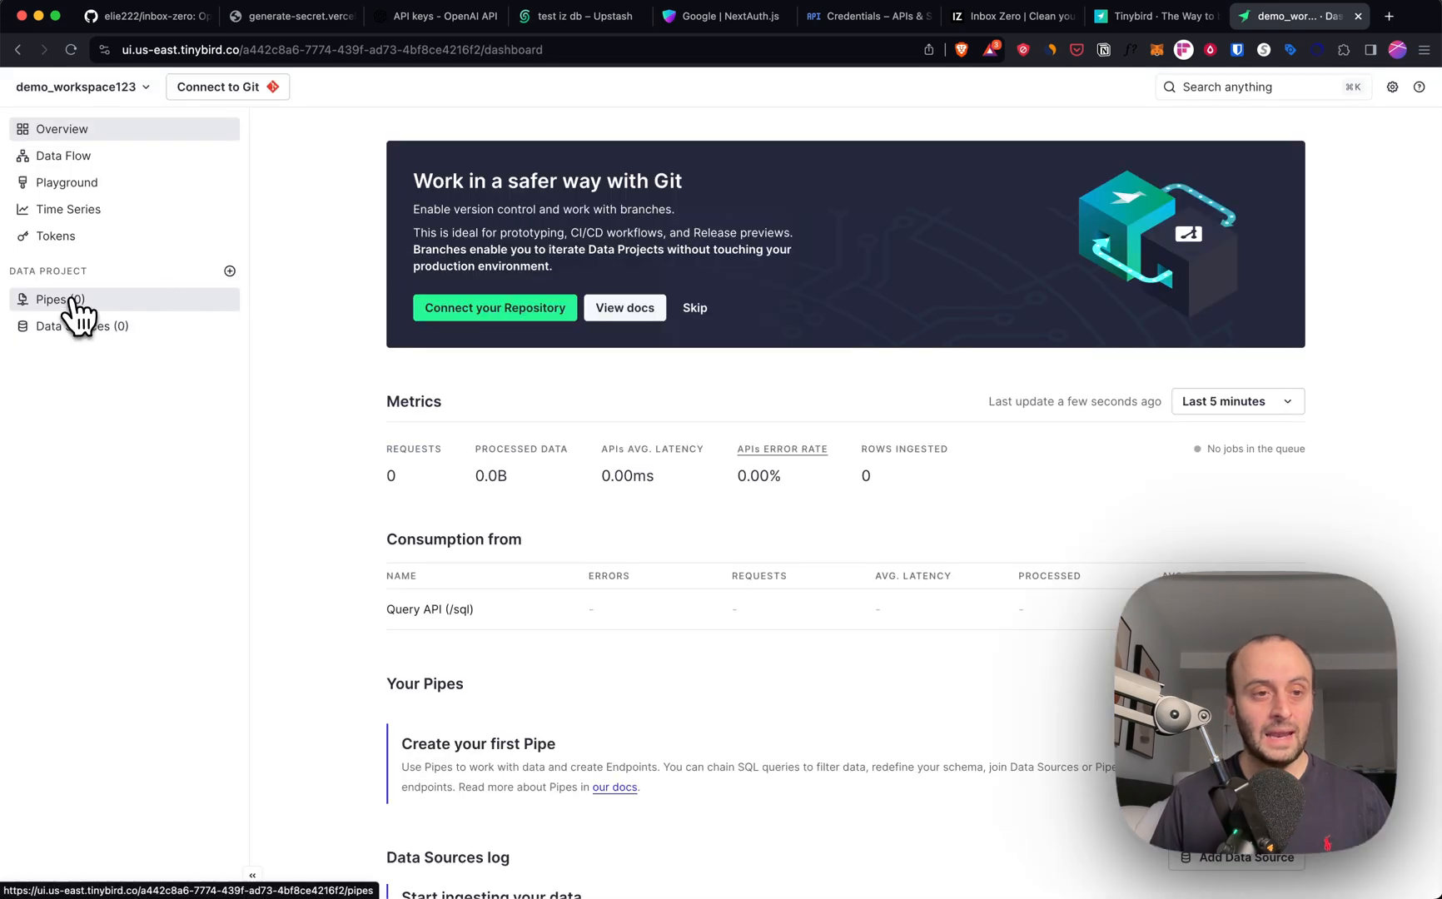
click(55, 236)
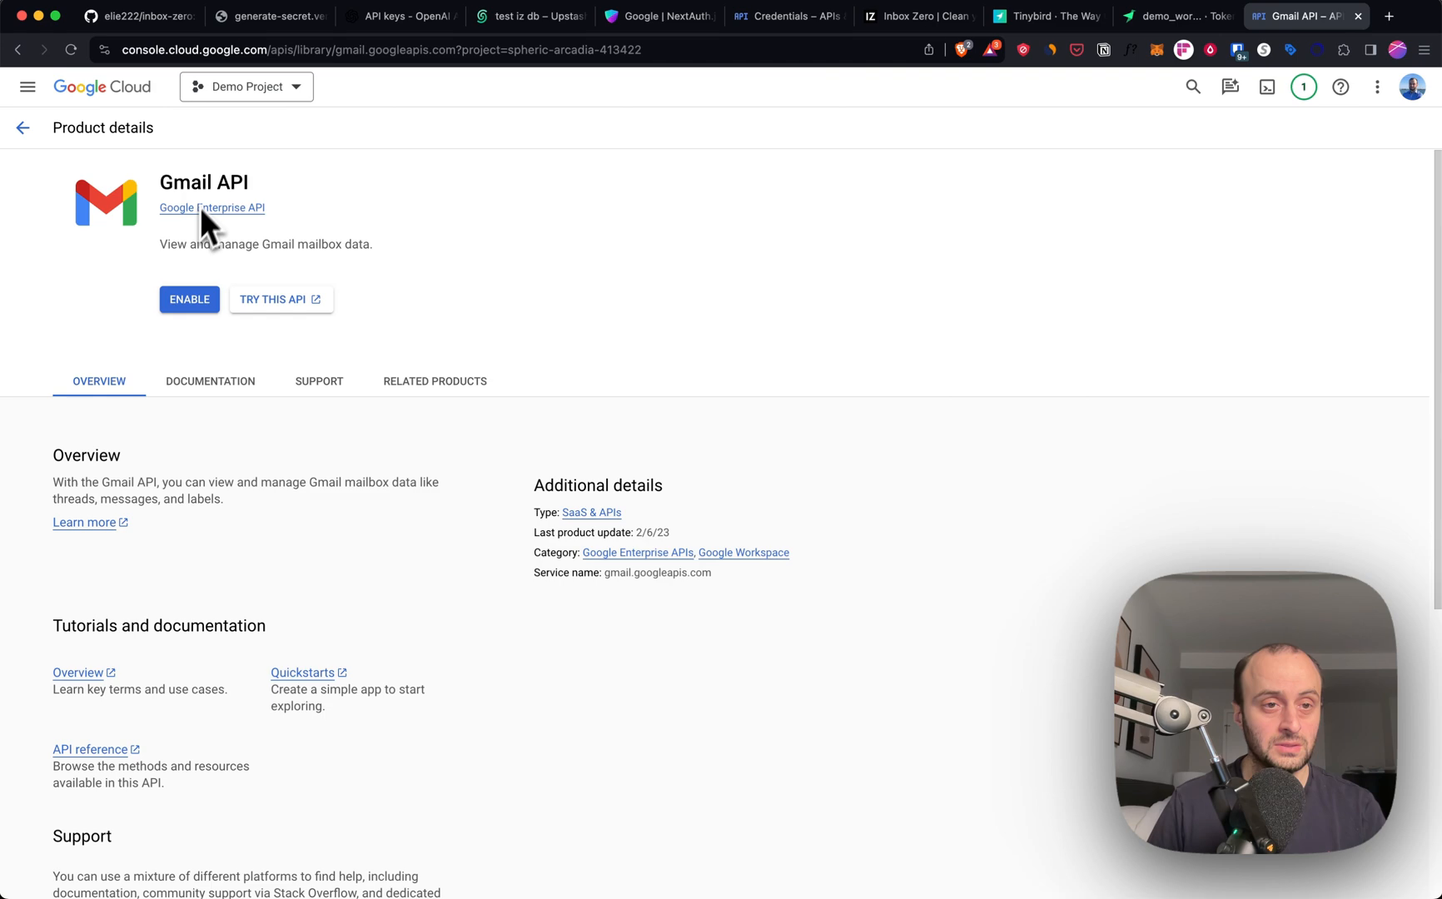
- Enable the Gmail API on its product page and return to VS Code
click(189, 298)
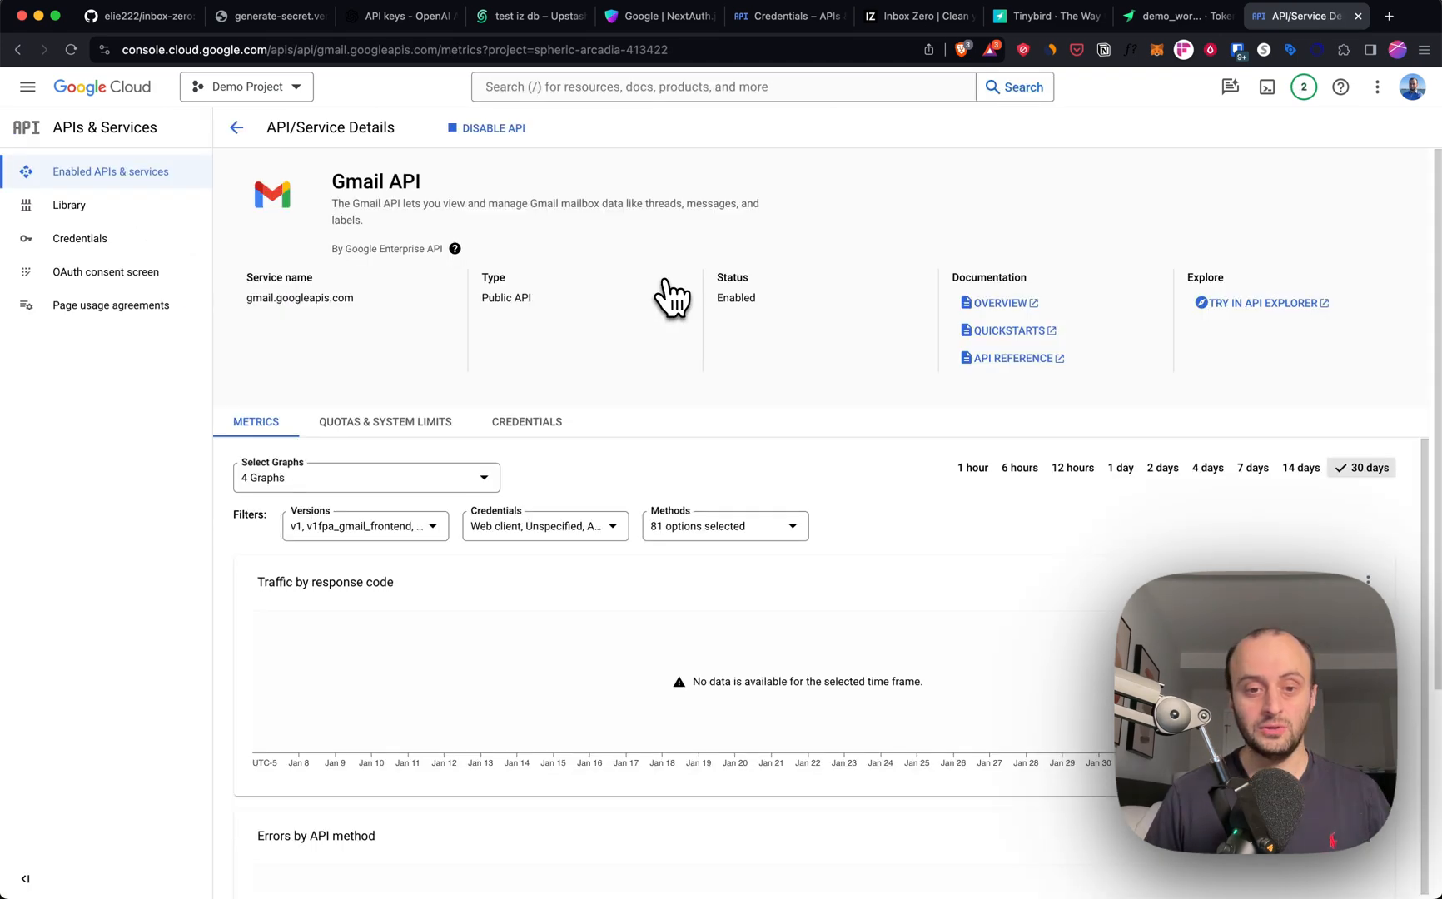
key(super+Tab)
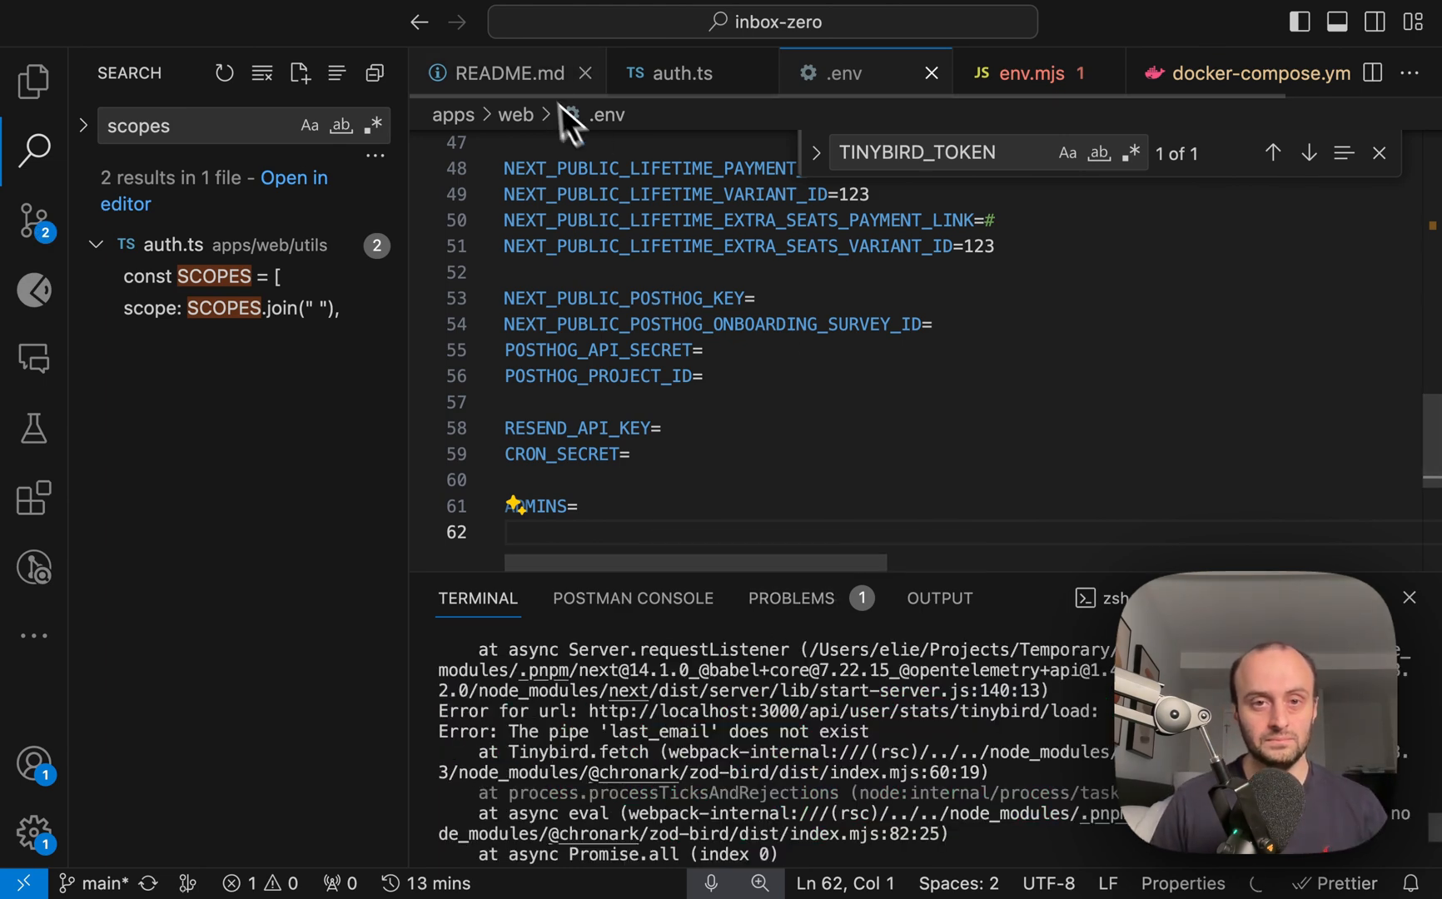
- Close other tabs, open the Tinybird package README and select its docker run command
key(super+w)
key(super+w)
key(super+w)
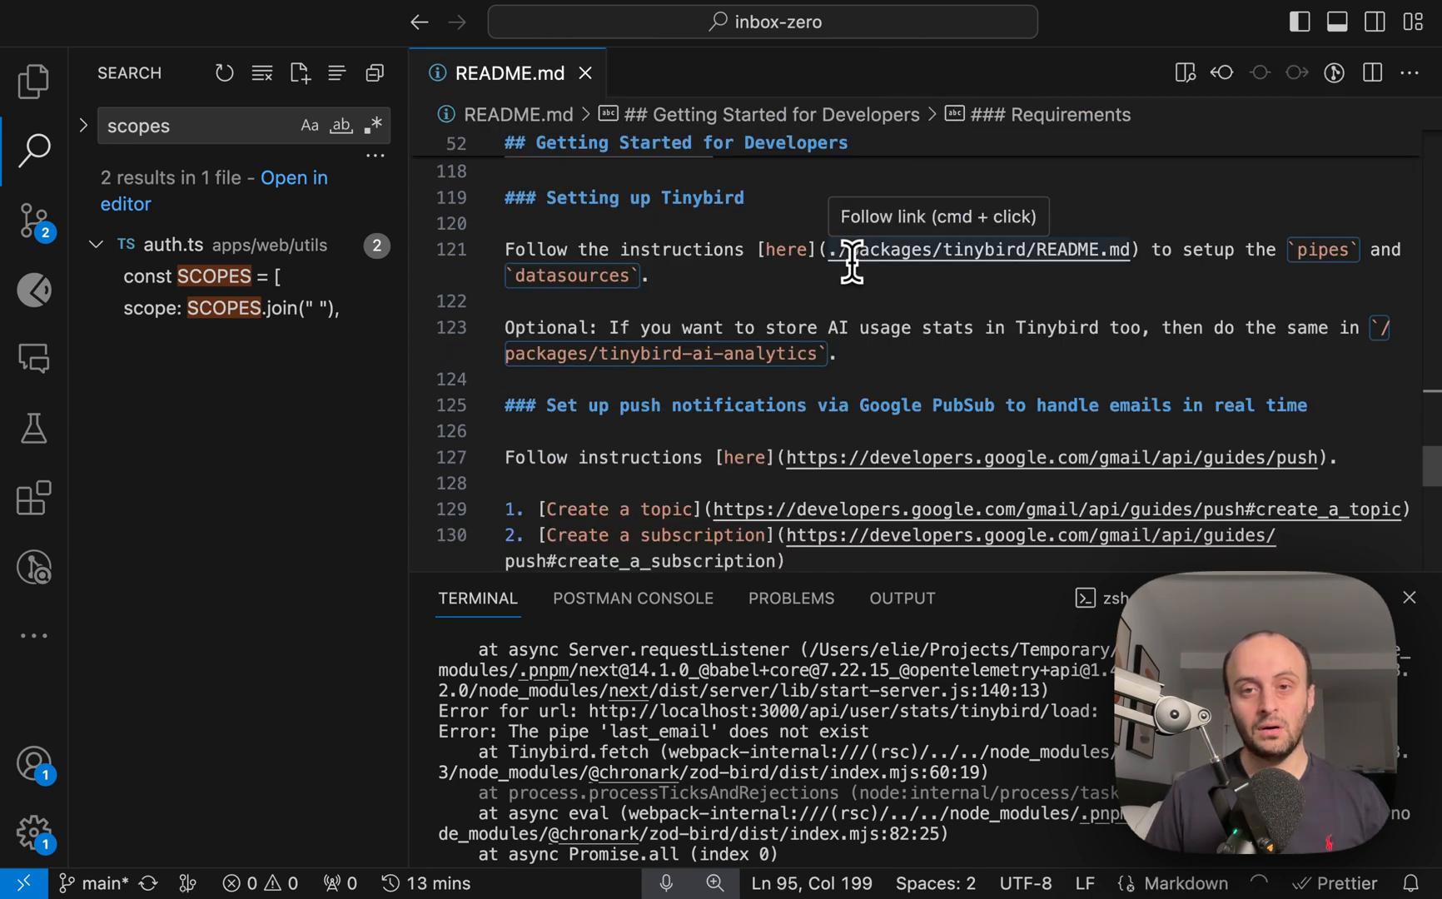
drag(843, 249, 1125, 250)
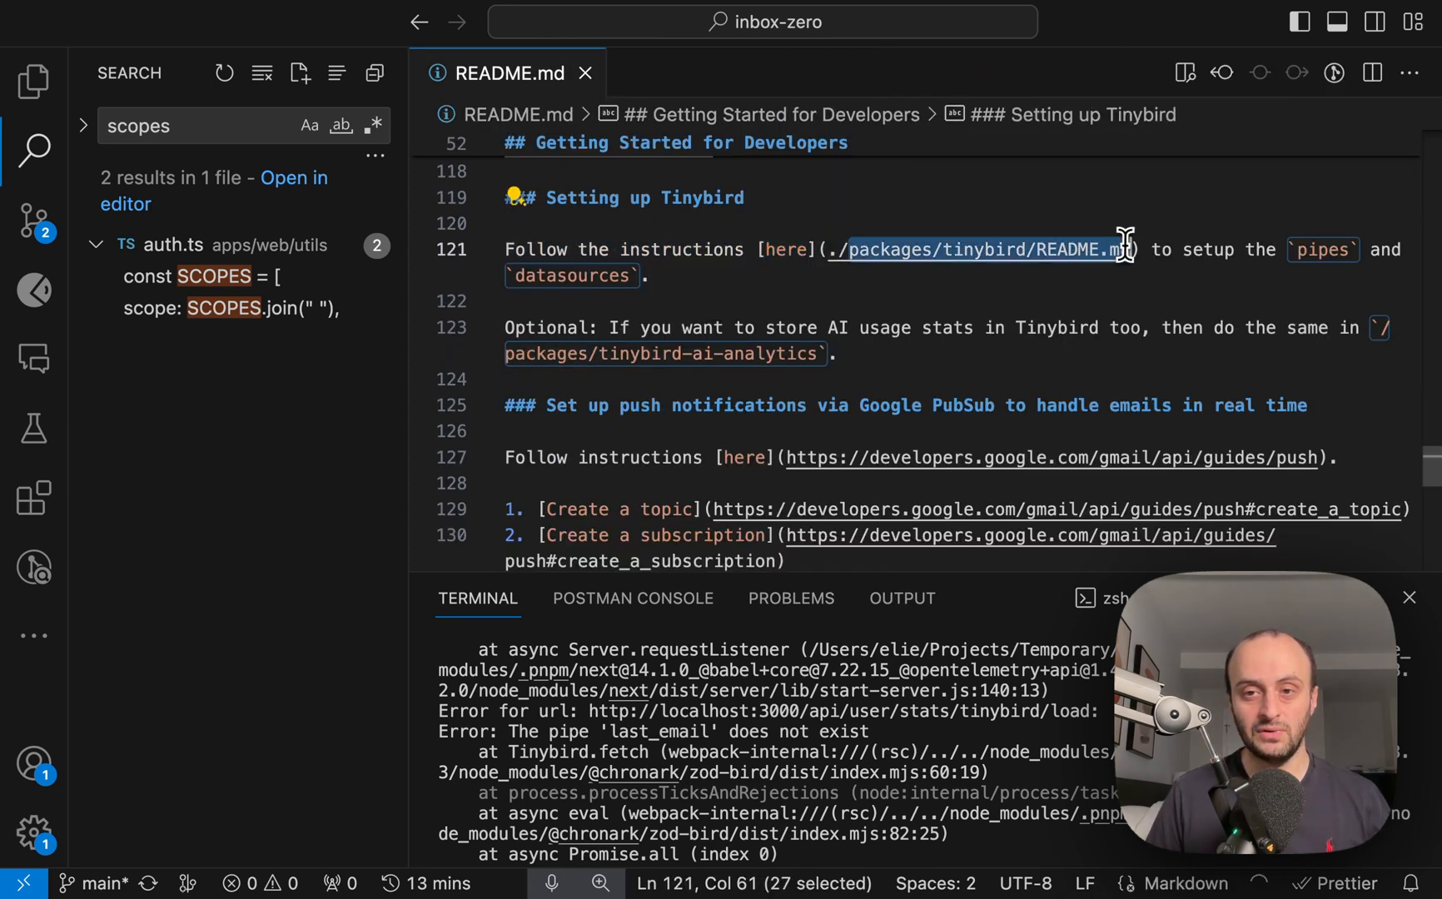
key(super+p)
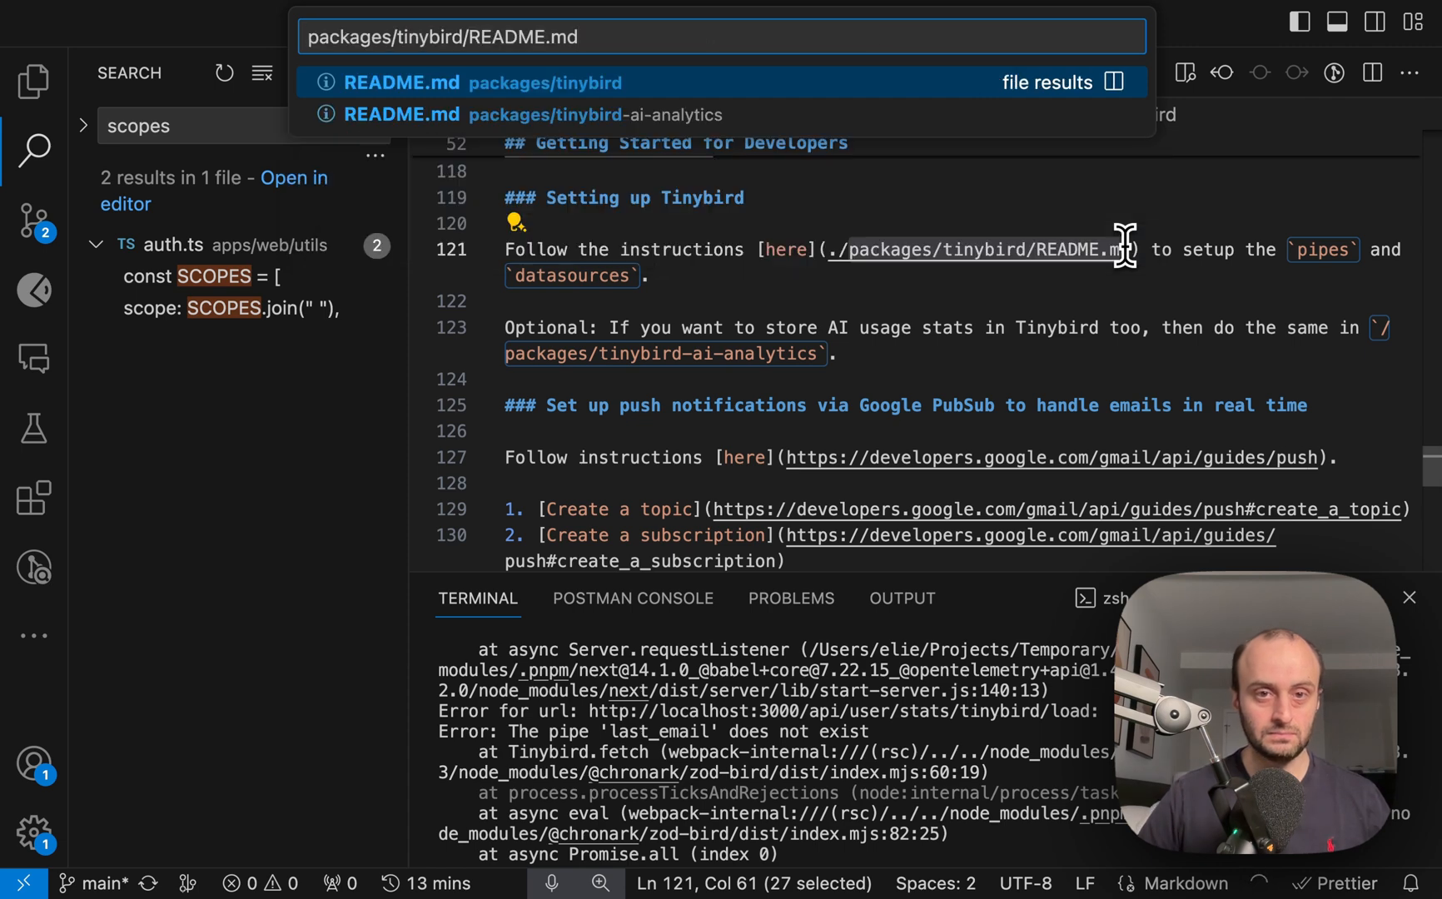
key(Return)
scroll(791, 388, down, 5)
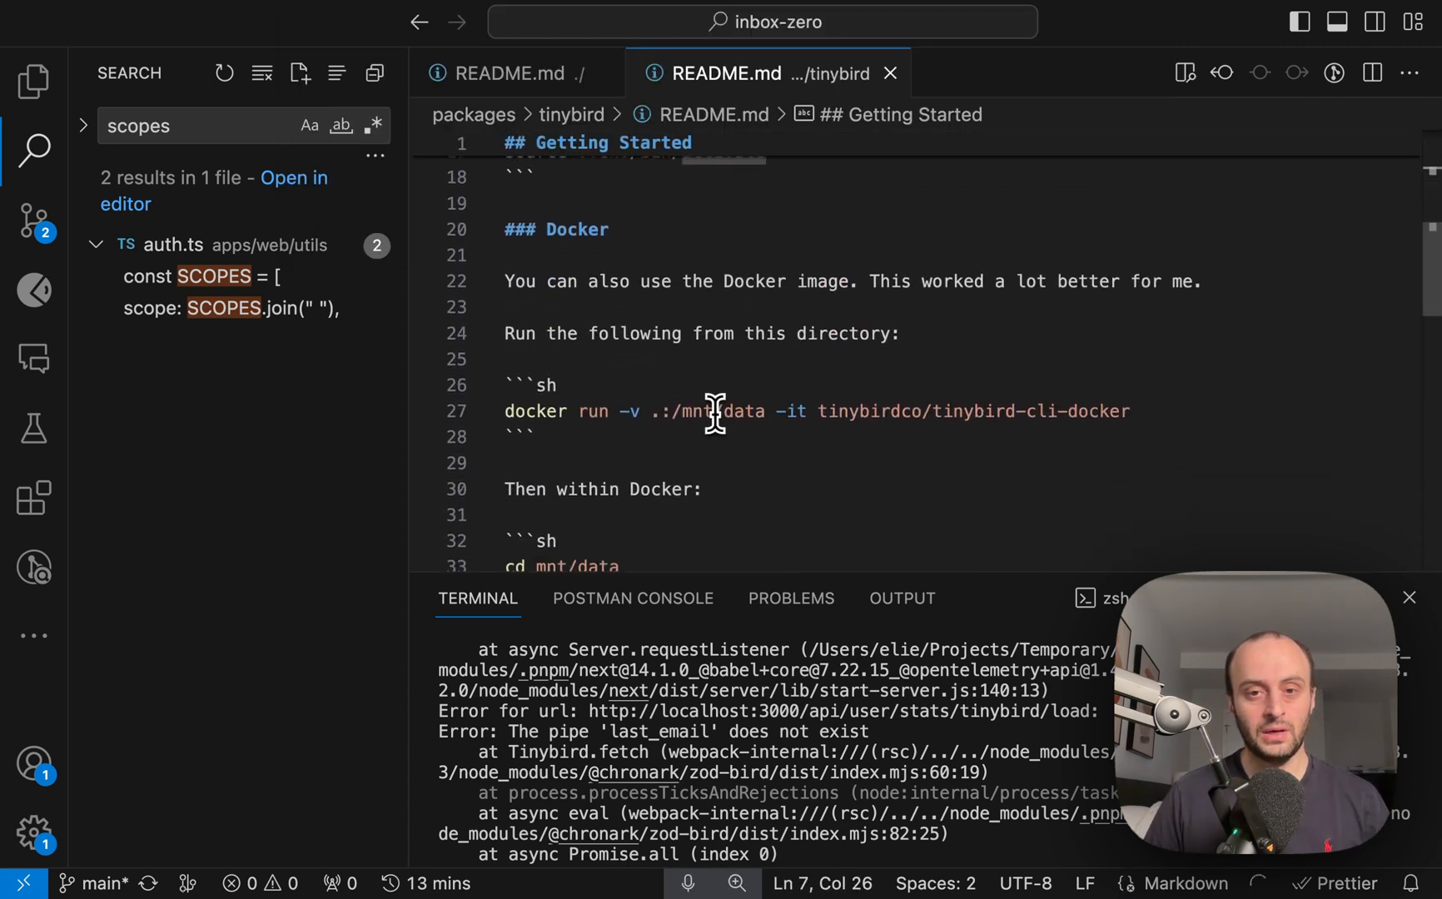
click(715, 413)
key(End)
key(shift+Home)
key(super+c)
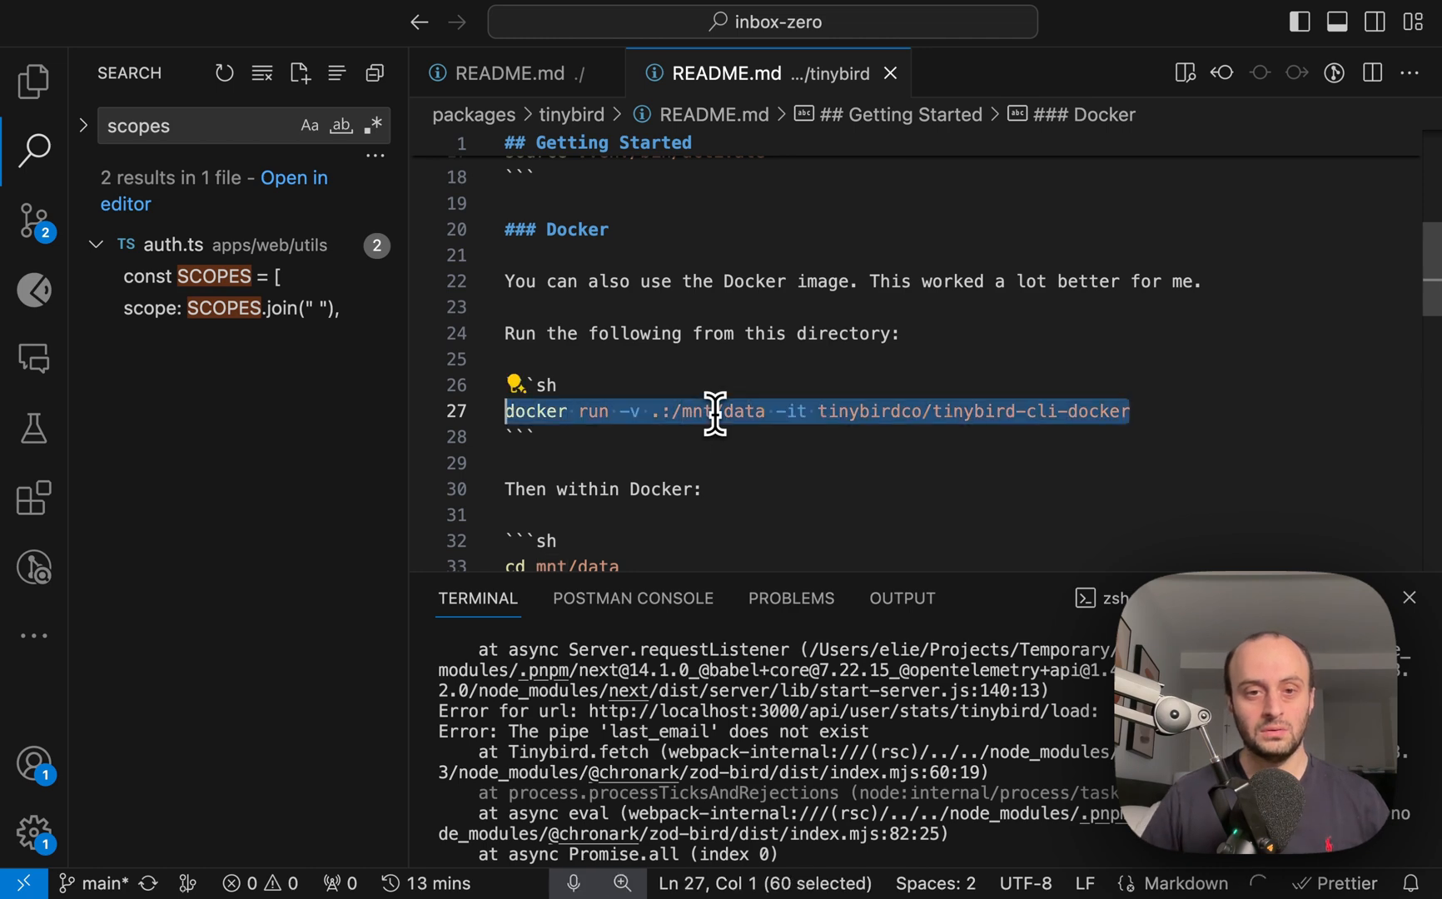
- Clear the terminal, cd into packages/tinybird and paste the docker run command
click(814, 695)
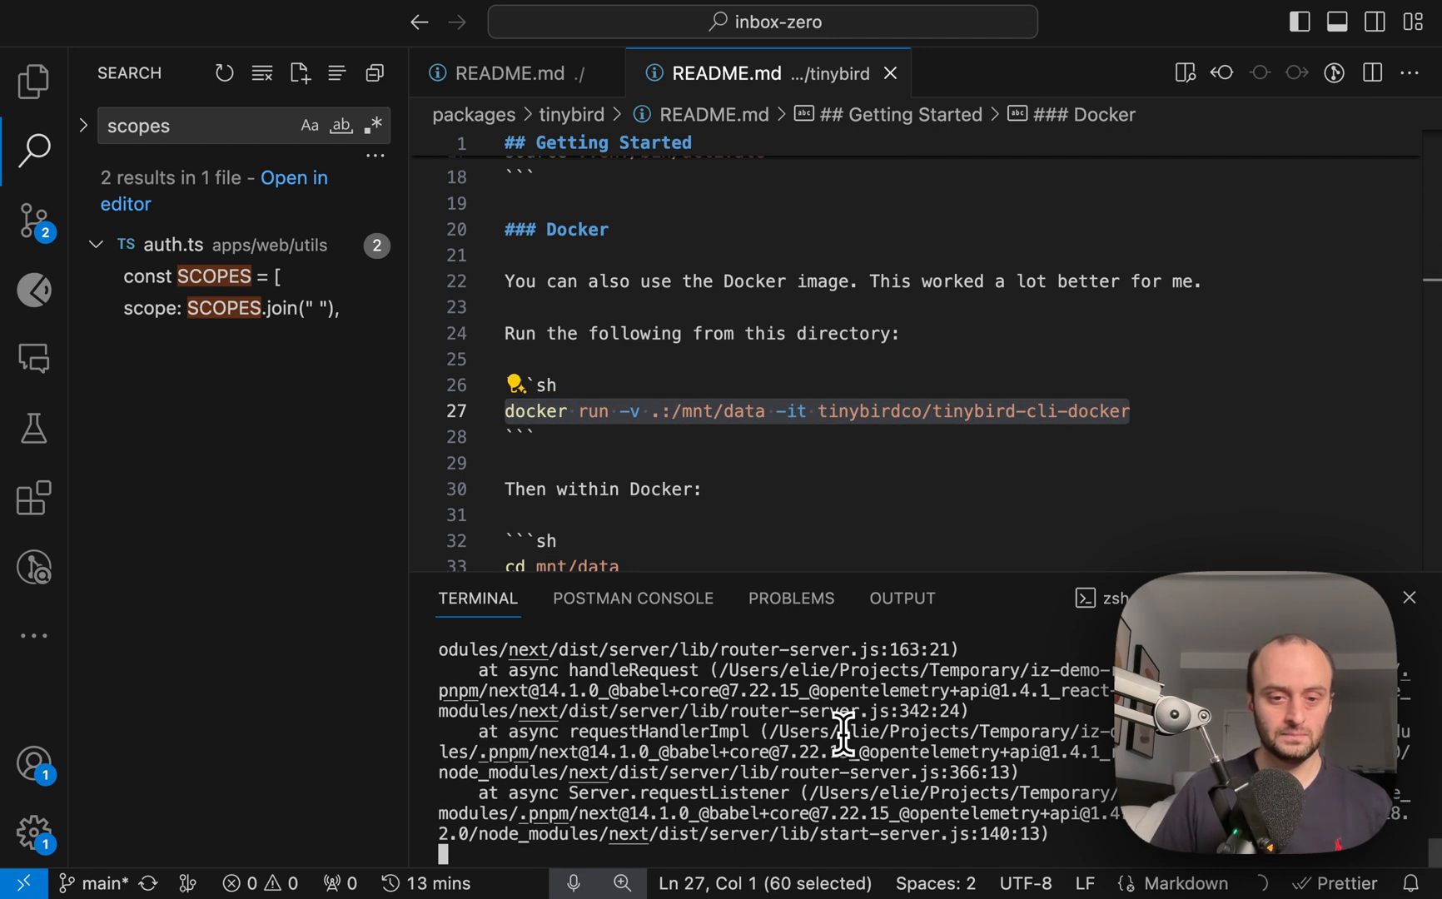
key(ctrl+l)
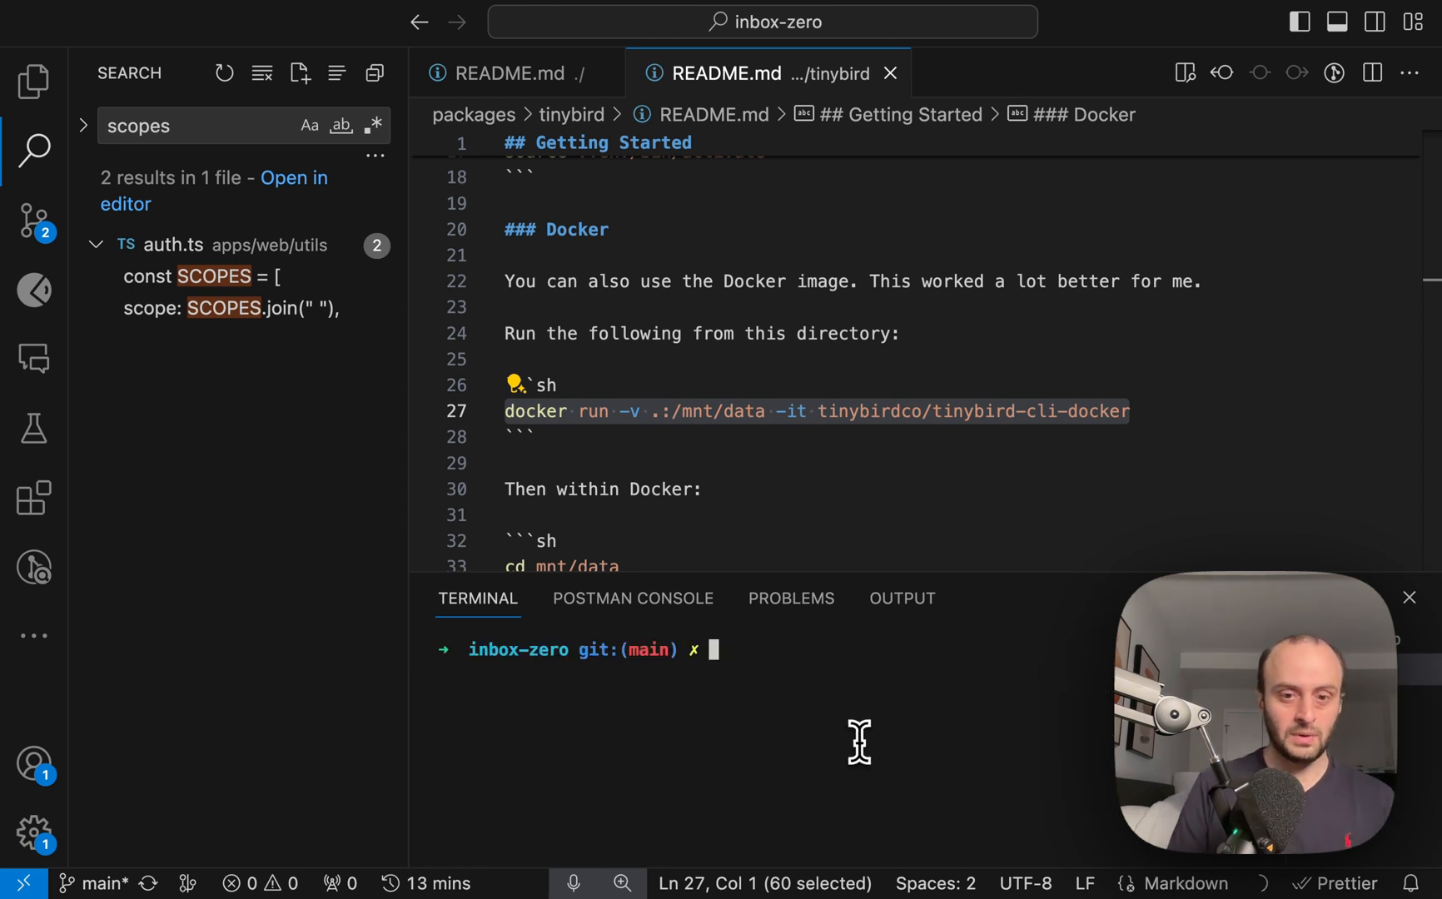
text(cd pac)
key(Tab)
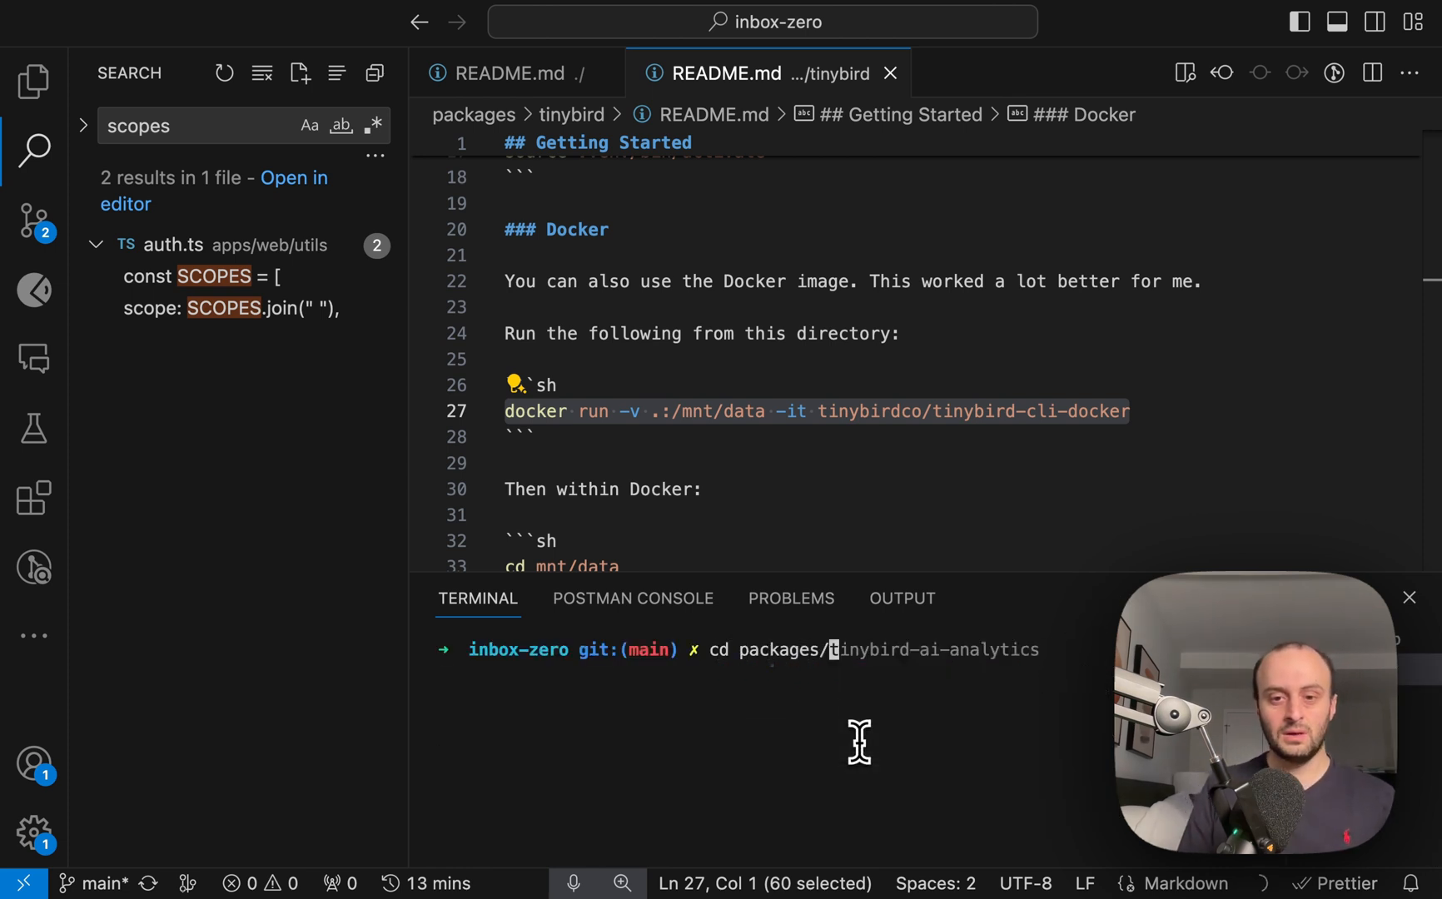
text(tiny)
key(Tab)
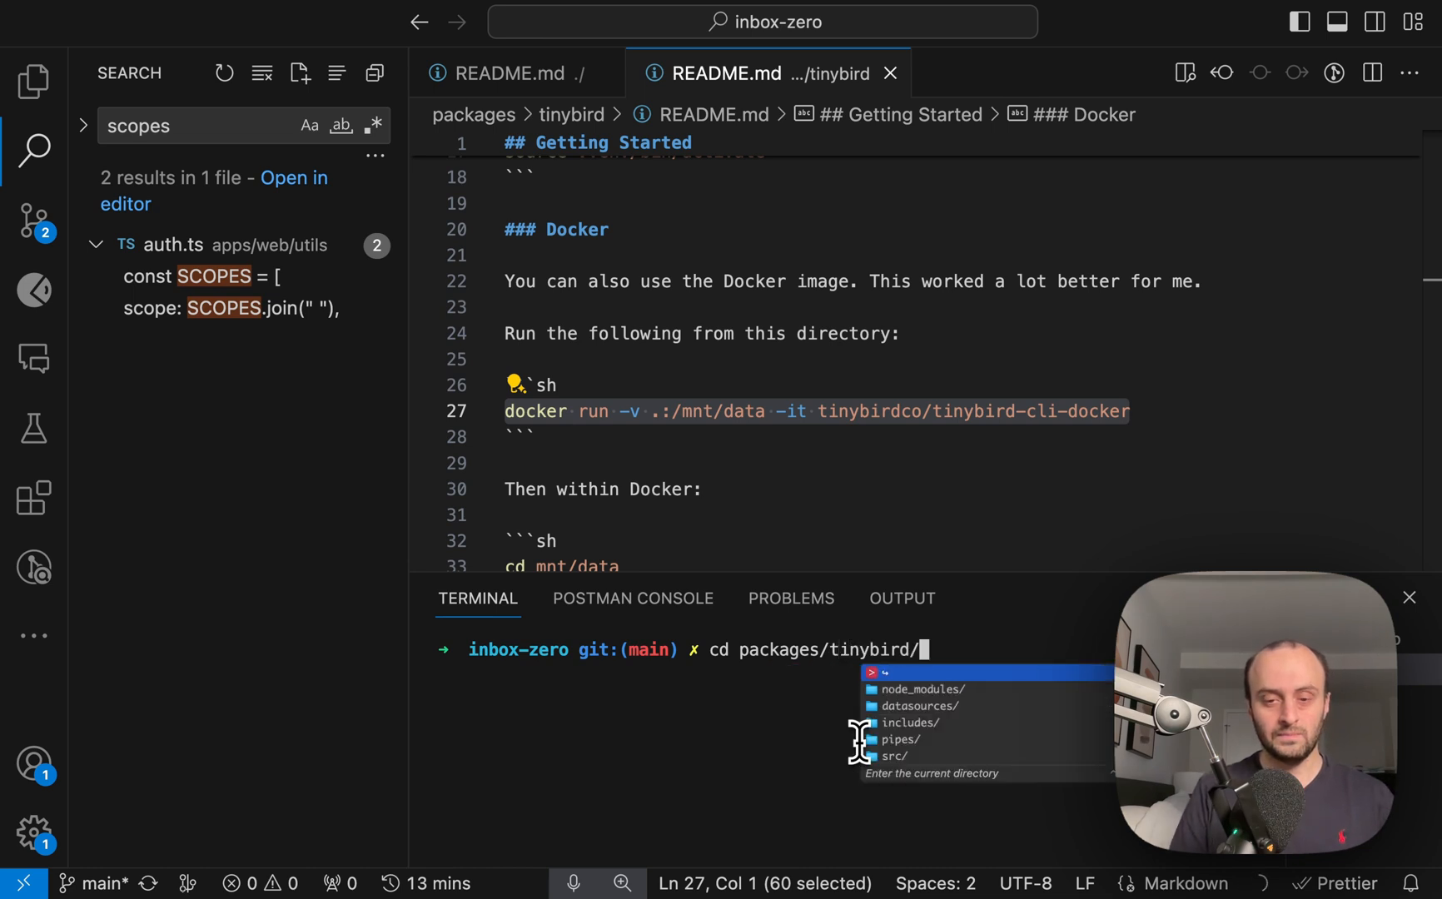
key(Return)
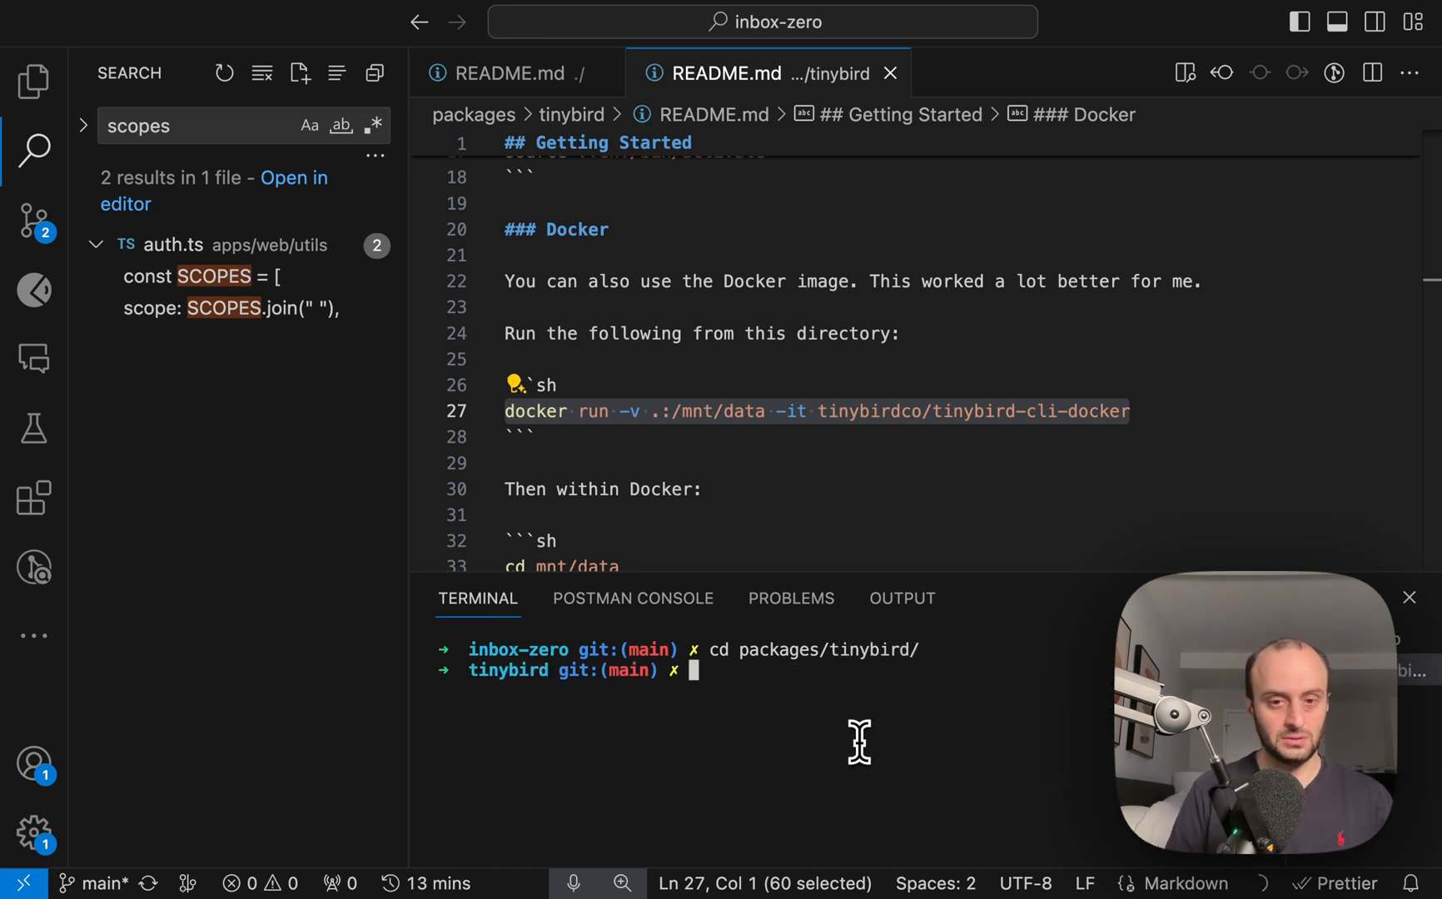
key(super+v)
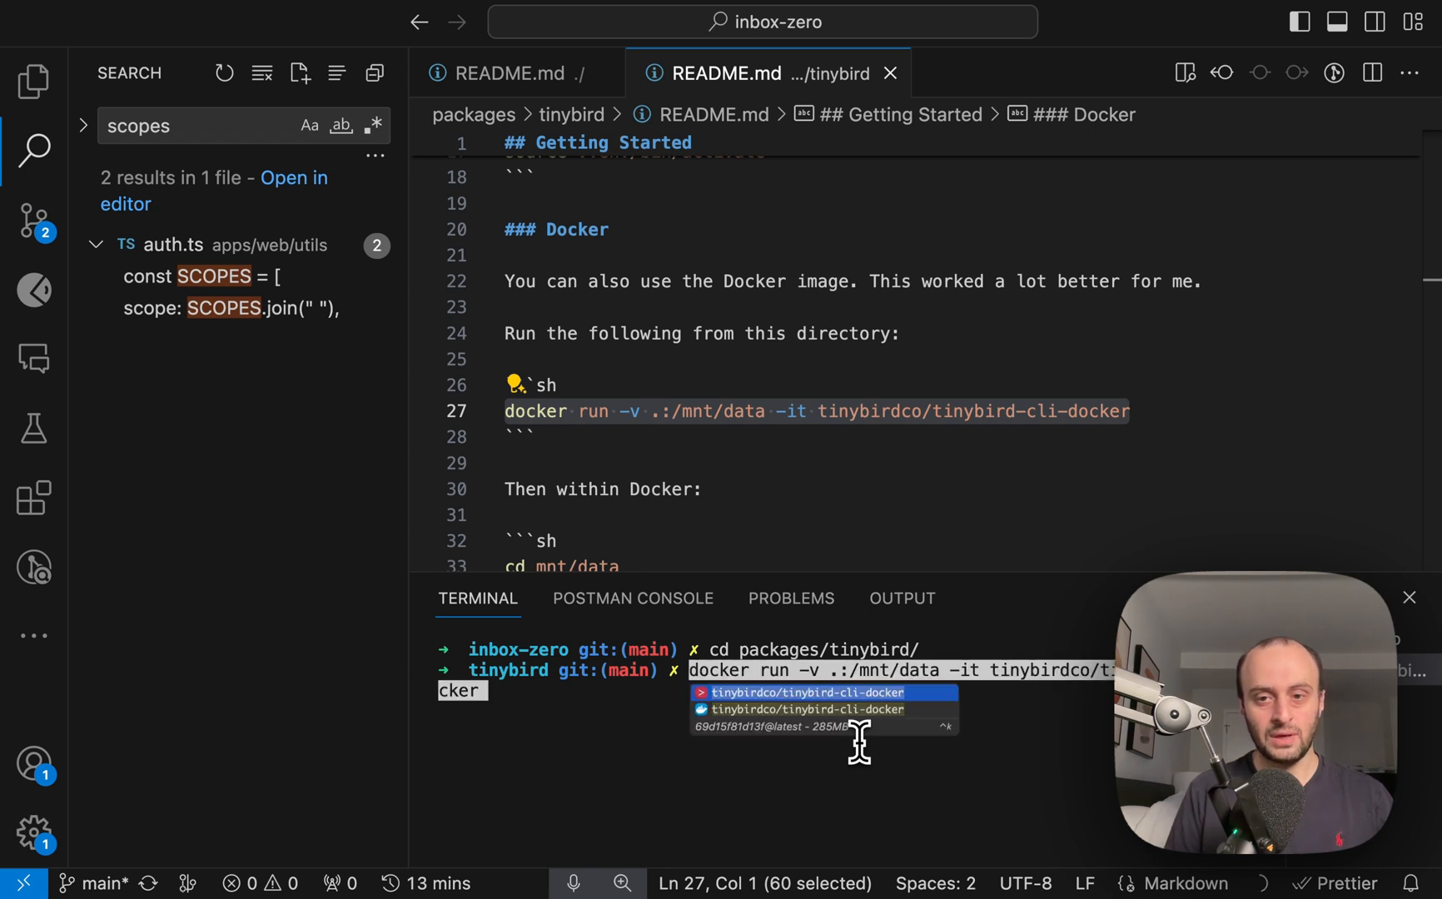
- Run the Tinybird CLI container and cd mnt/data inside it
key(Return)
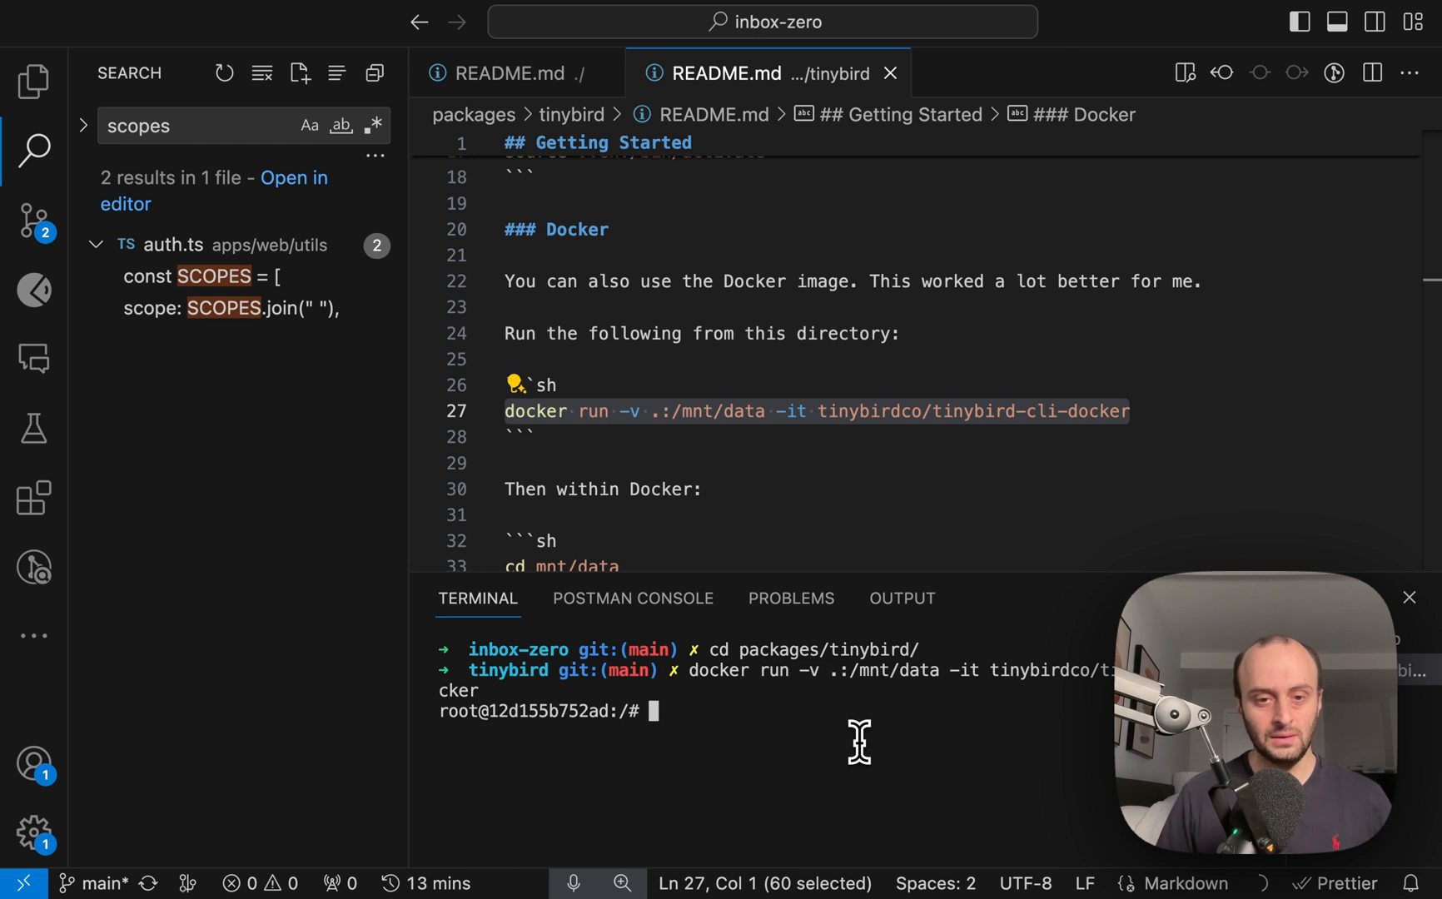
scroll(766, 472, down, 3)
click(676, 408)
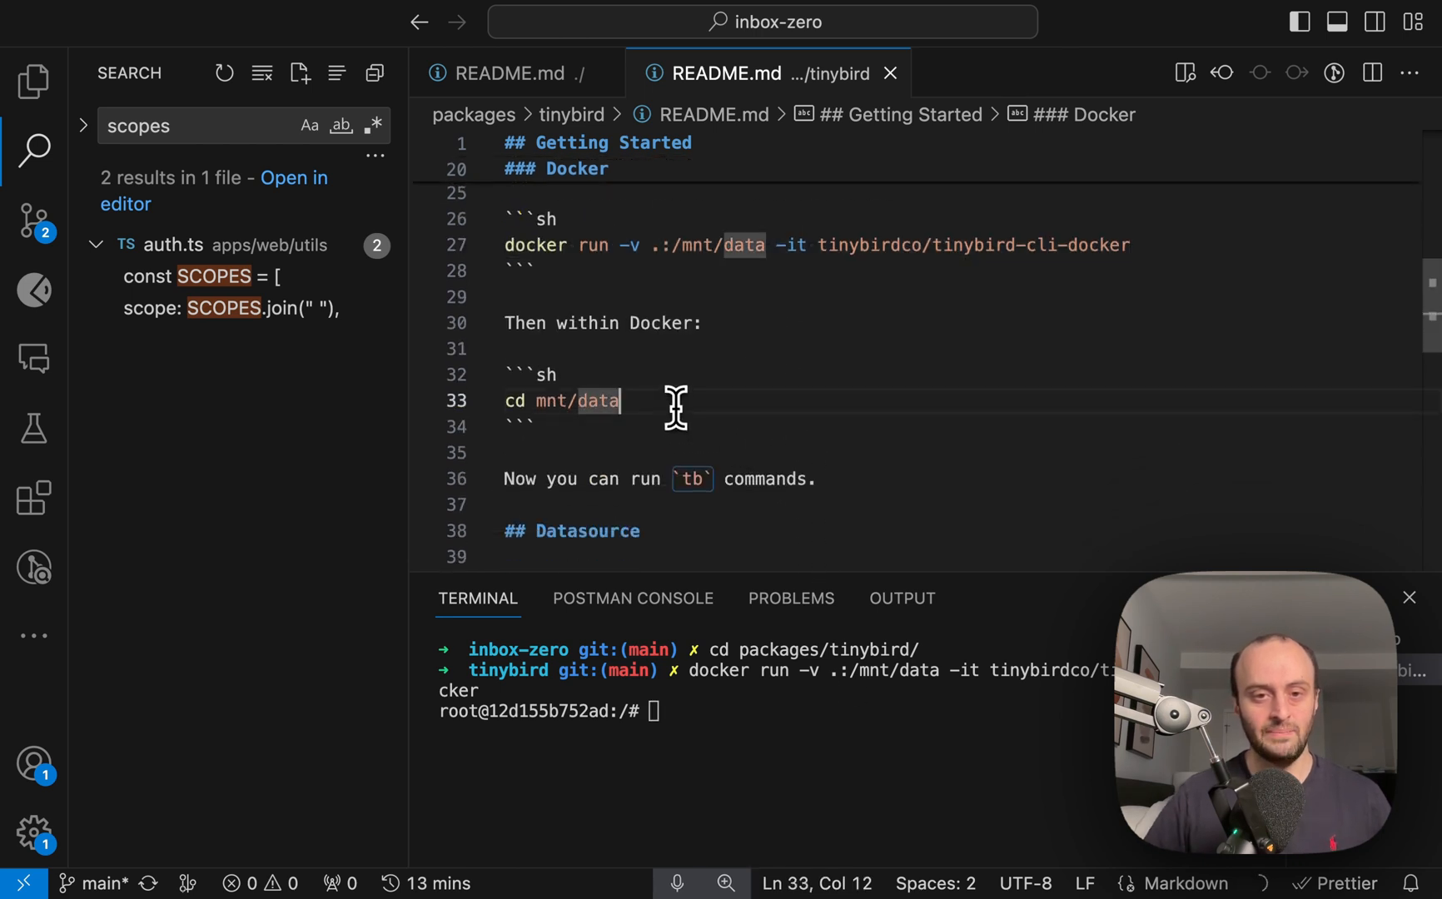
key(shift+Home)
key(super+c)
click(837, 743)
key(super+v)
key(Return)
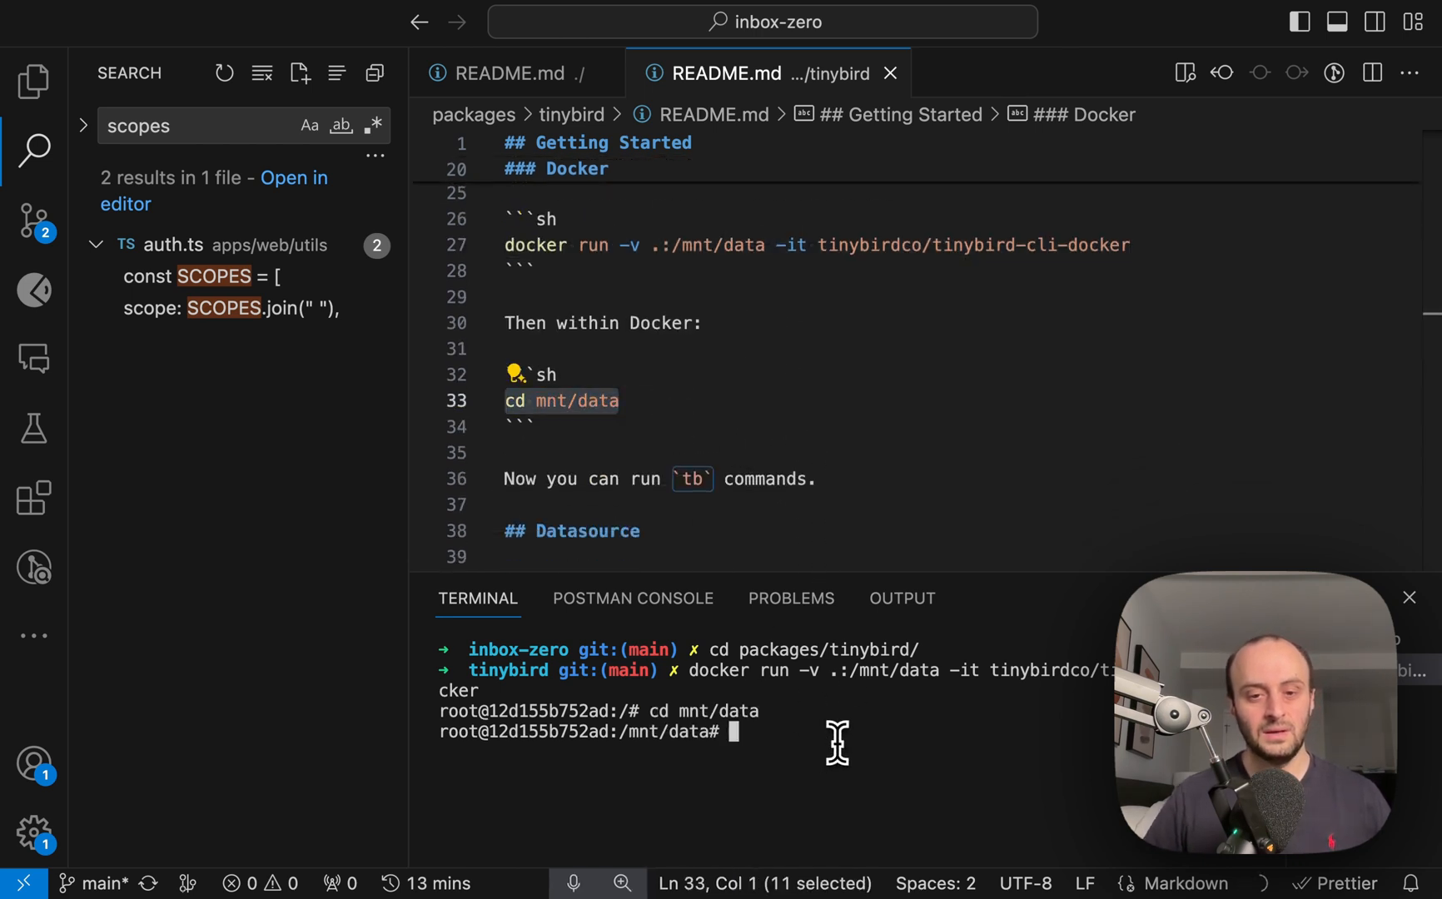
scroll(778, 485, down, 3)
scroll(766, 450, down, 2)
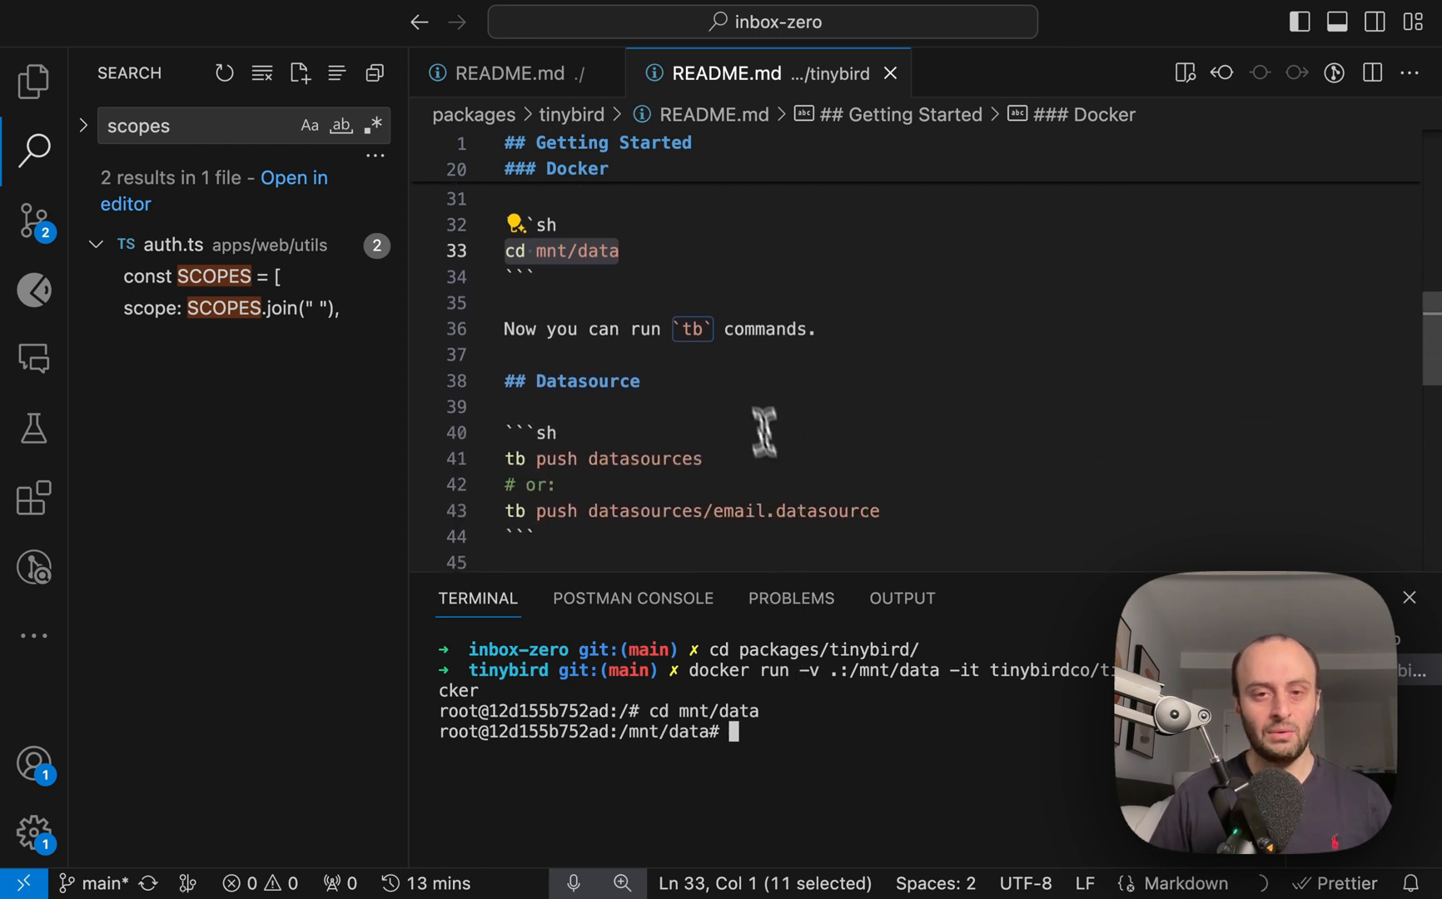
- Run tb push datasources in the container, which fails for a missing auth token
click(689, 330)
double_click(689, 329)
click(740, 459)
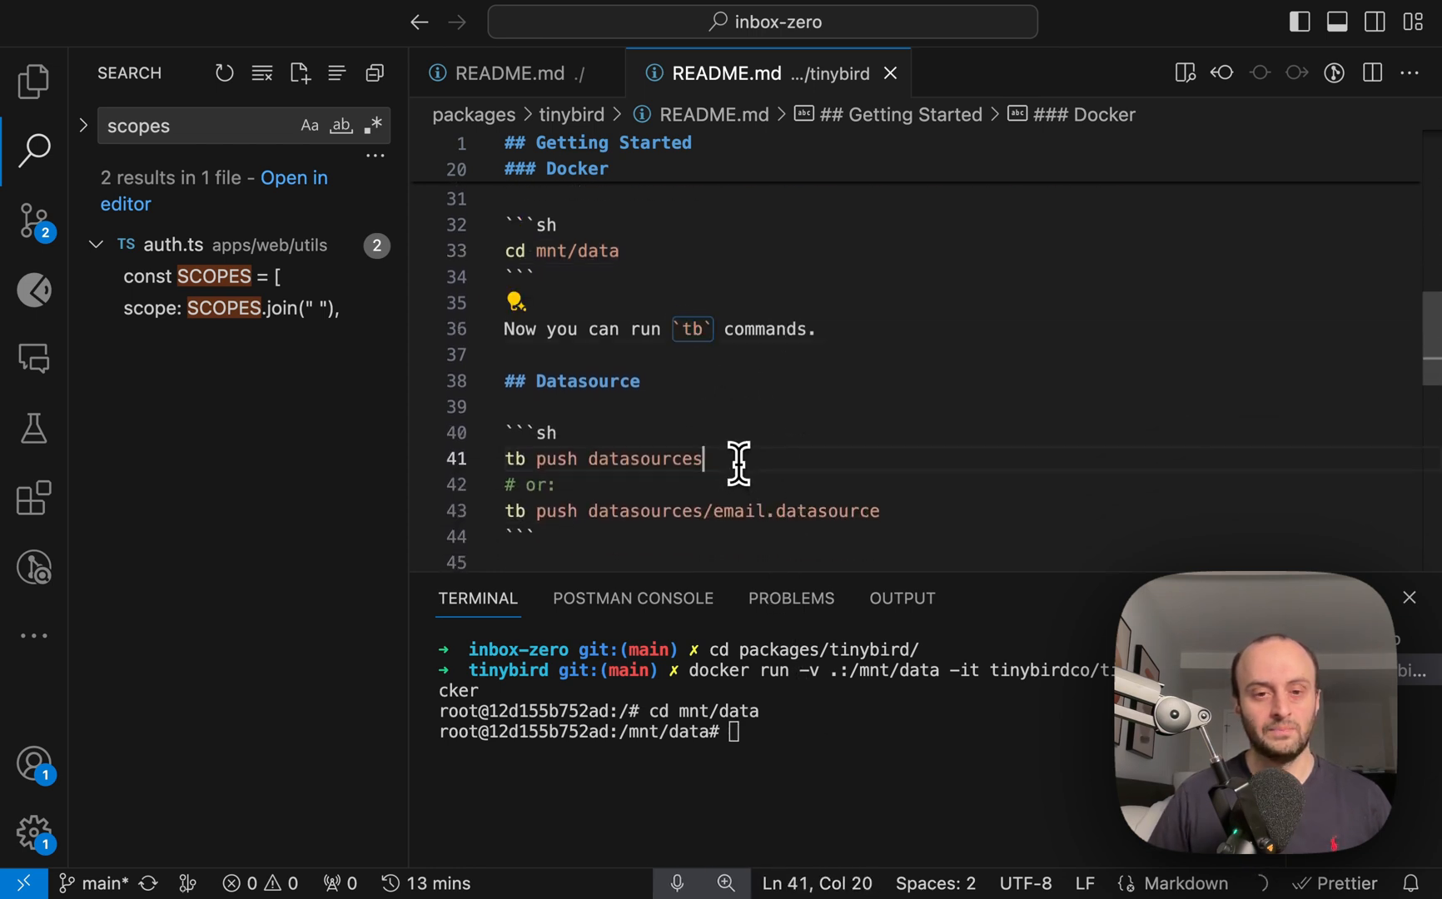
key(shift+Home)
key(super+c)
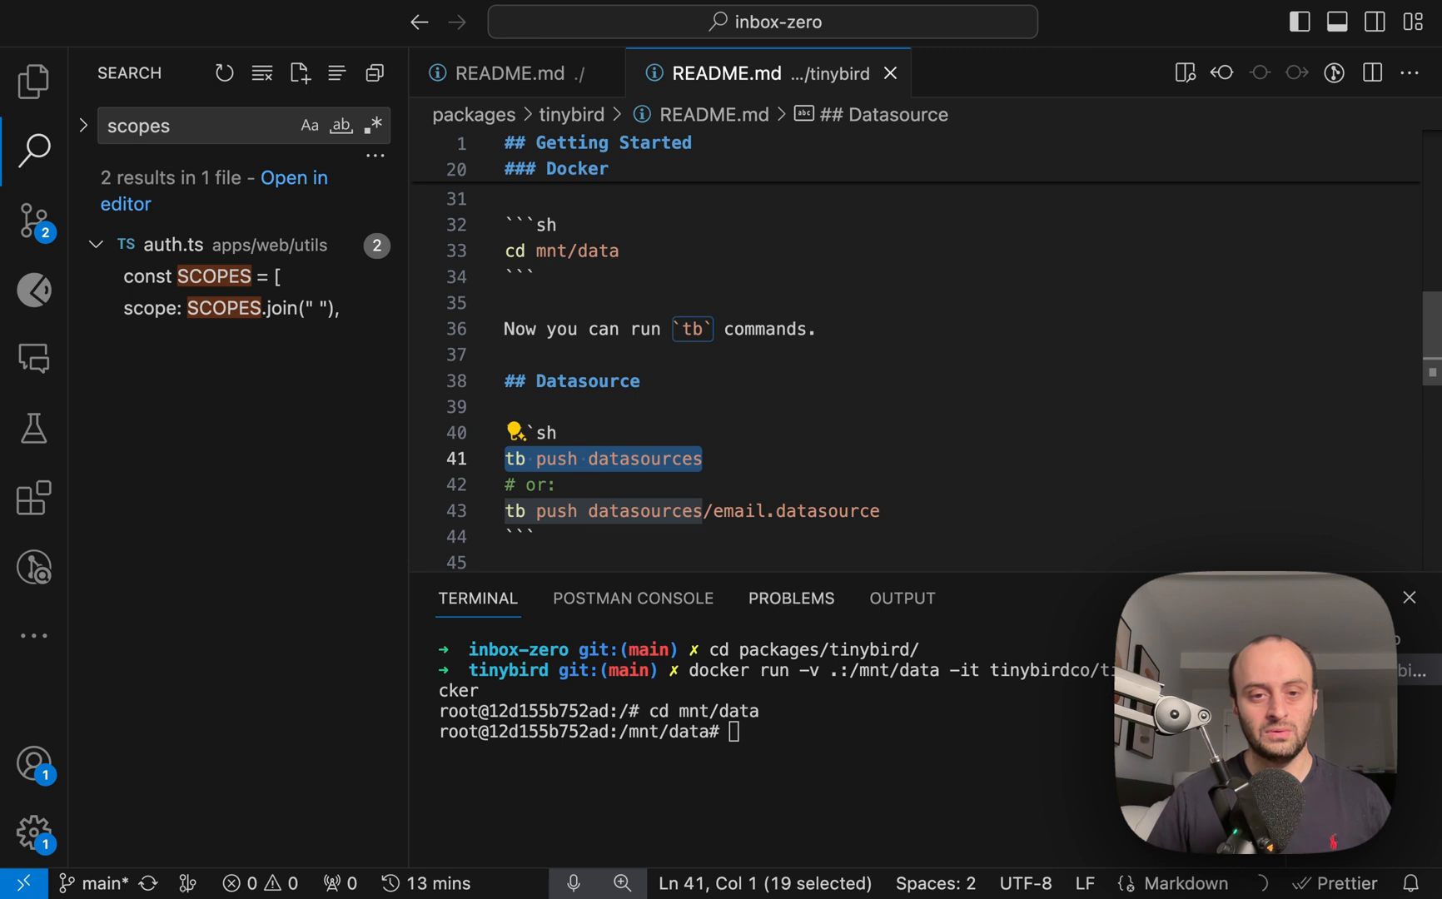
click(820, 692)
key(super+v)
key(Return)
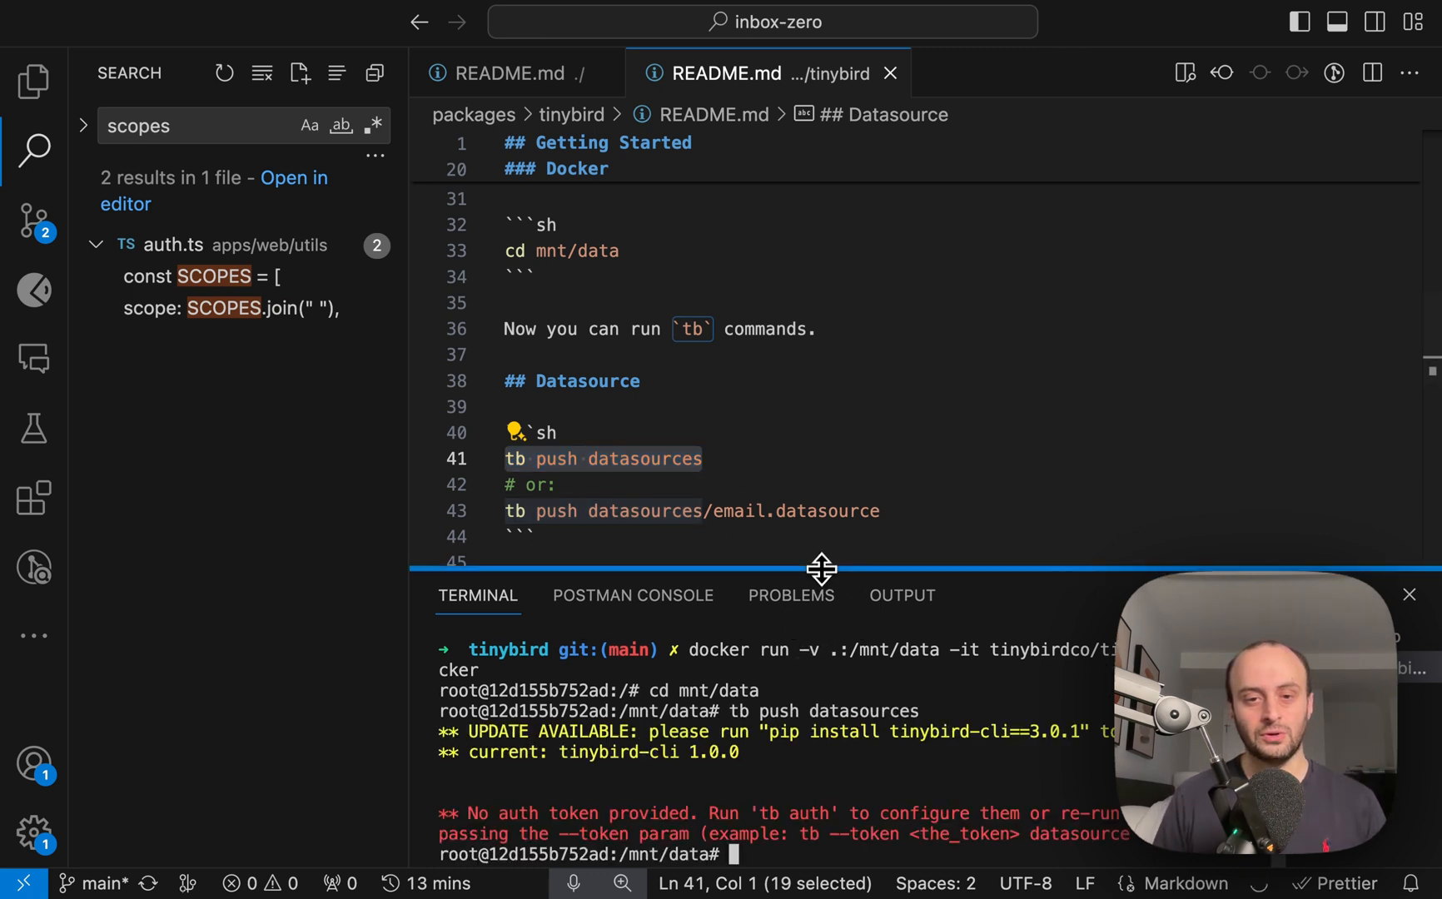
drag(829, 580, 833, 528)
scroll(868, 434, down, 3)
scroll(868, 434, down, 3)
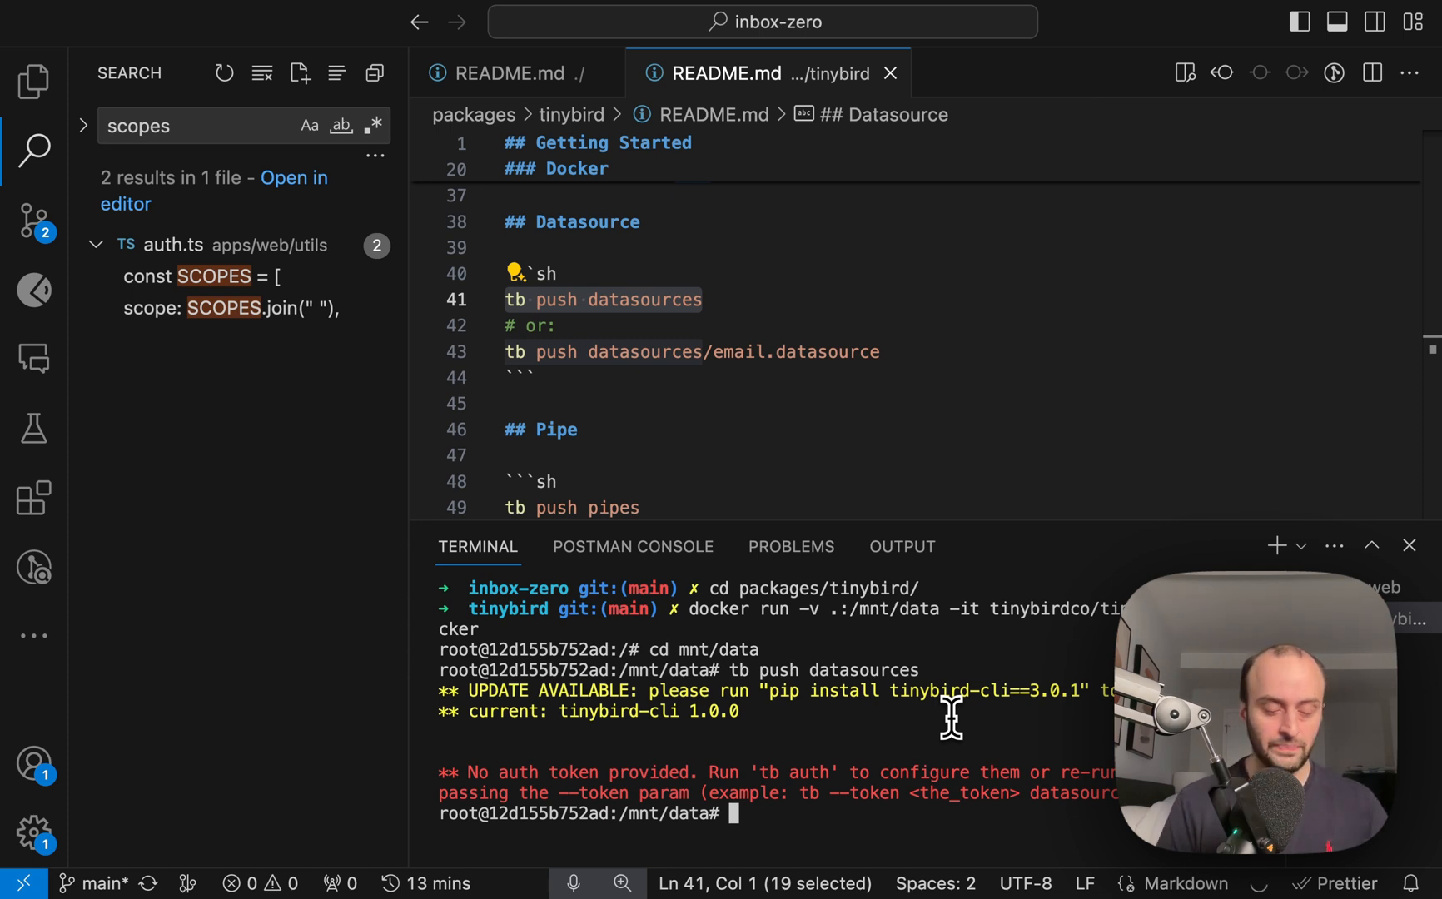
text(tb auth)
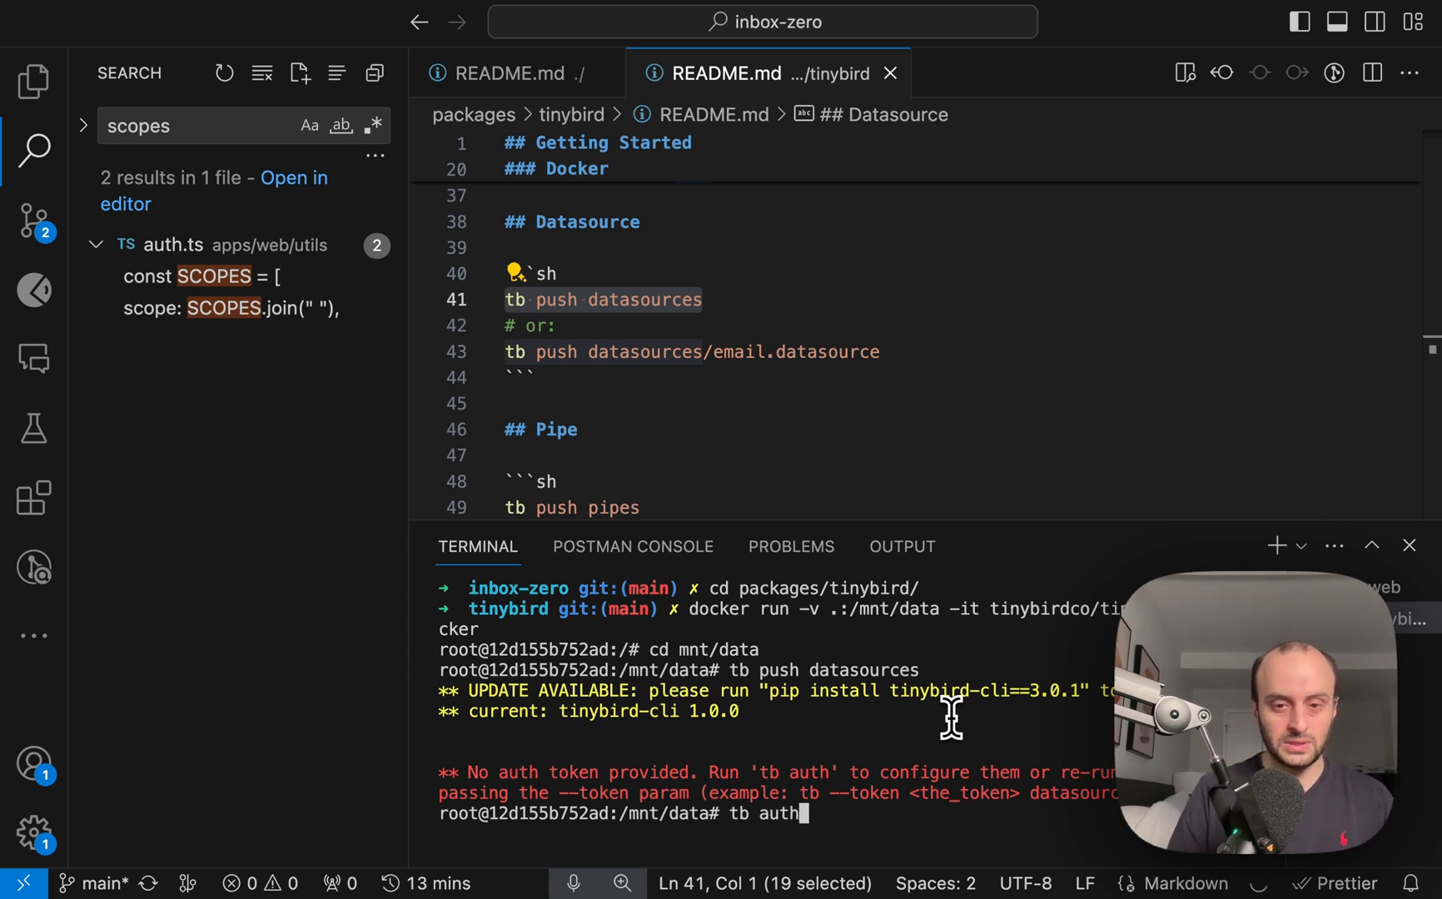
- Submit tb auth with the admin token, rerun tb push datasources and view the Tinybird Data Sources page
key(Return)
click(737, 298)
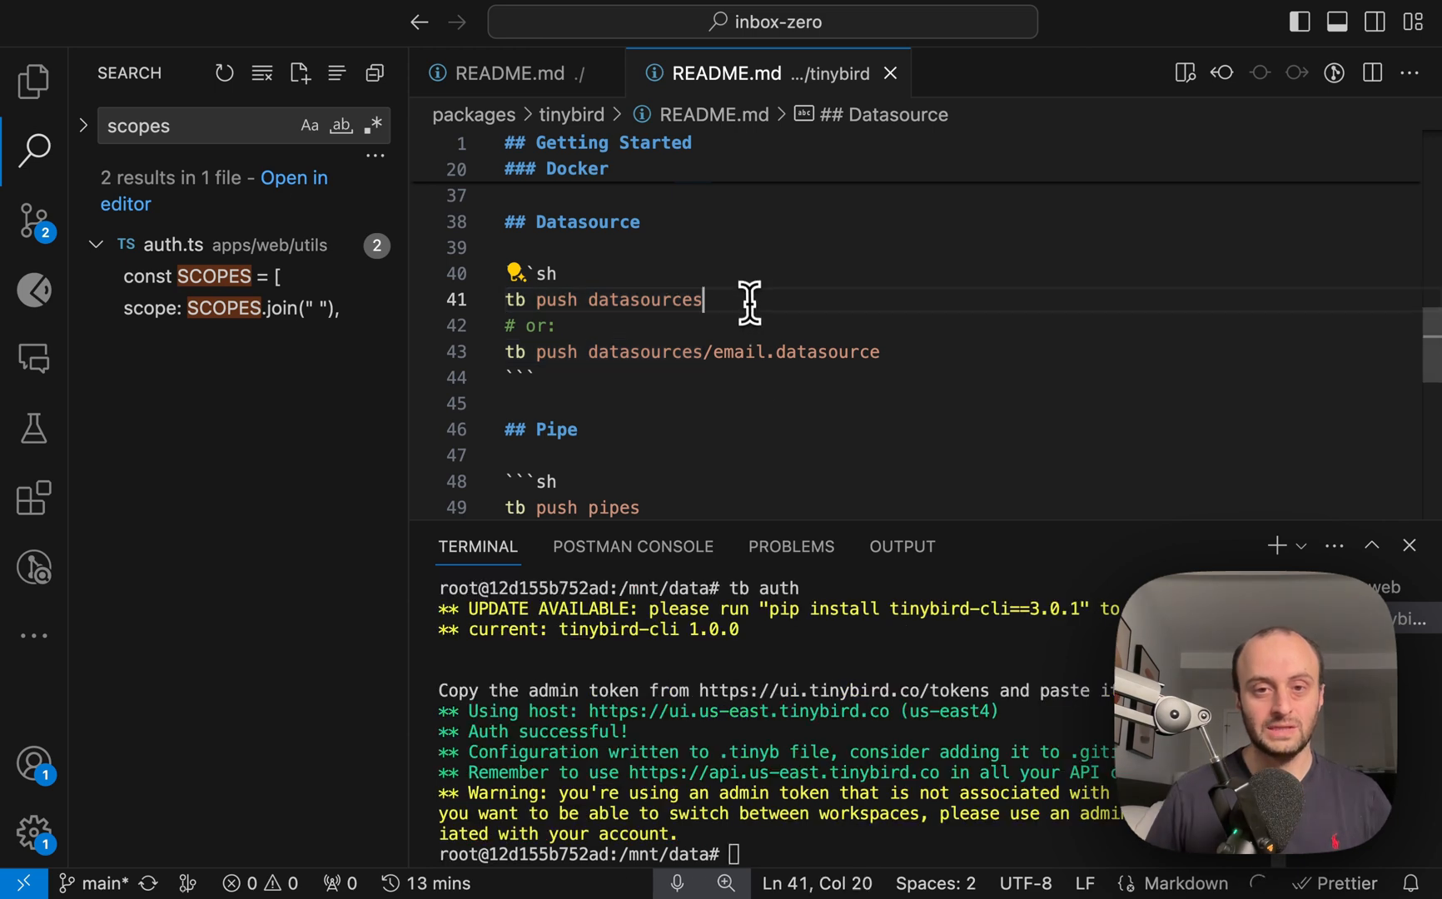
key(shift+Home)
click(874, 698)
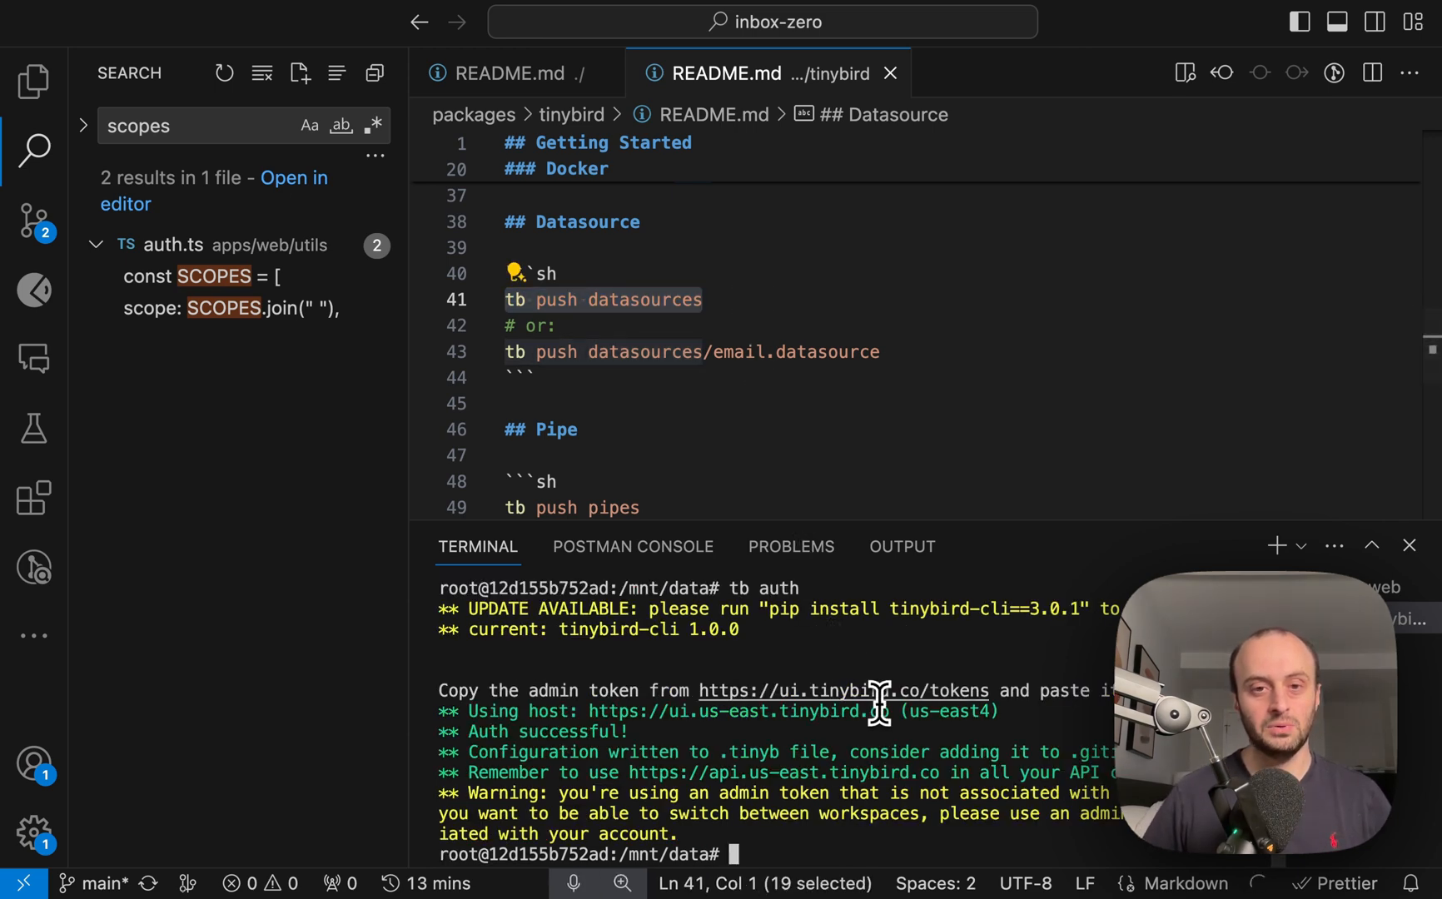
key(ctrl+v)
key(Return)
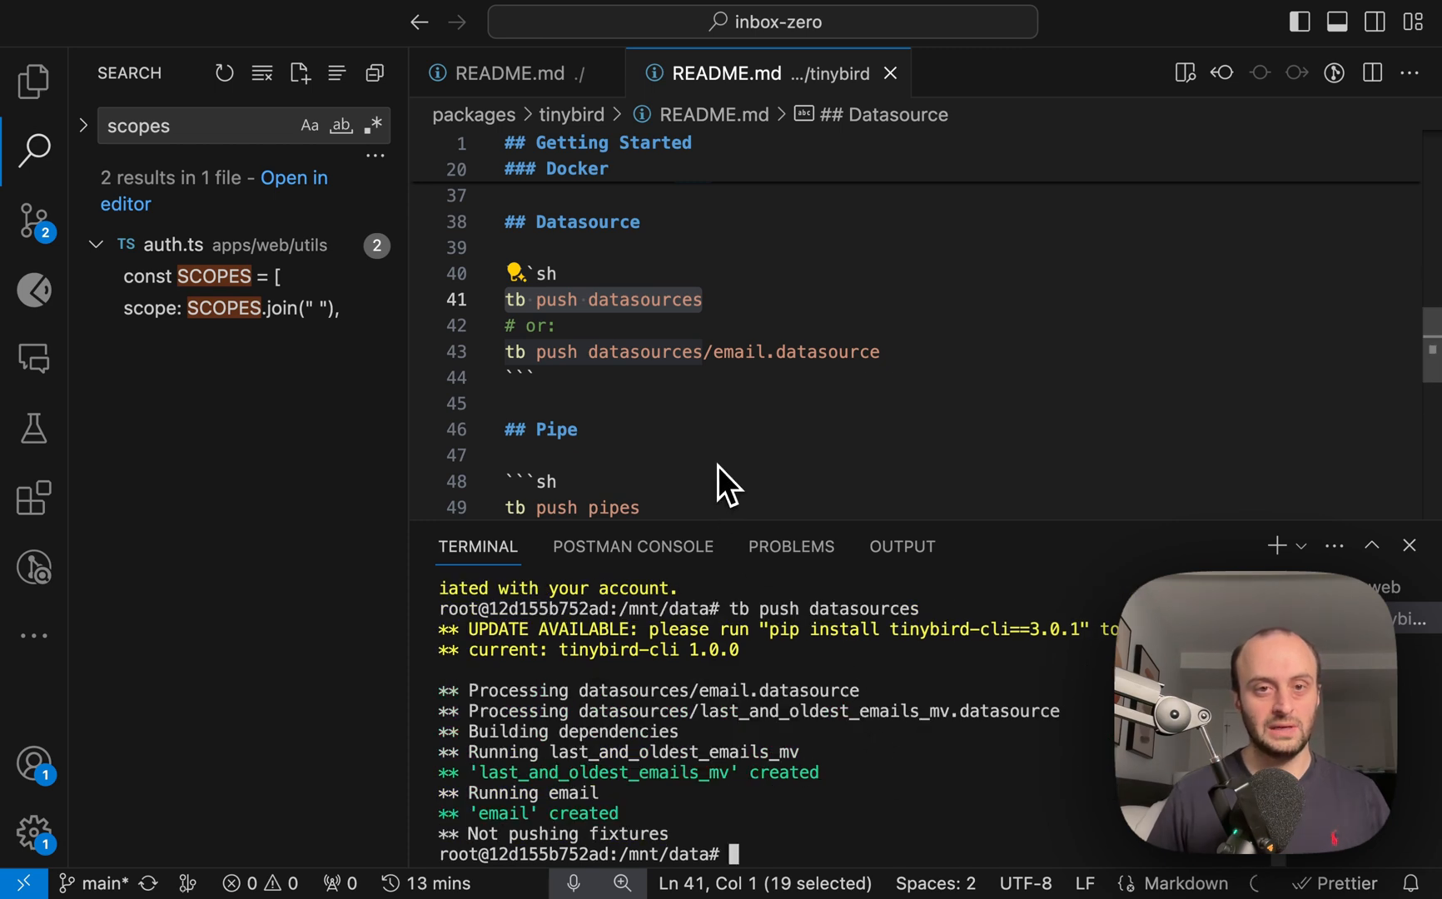
scroll(711, 472, down, 2)
scroll(701, 493, down, 2)
key(super+Tab)
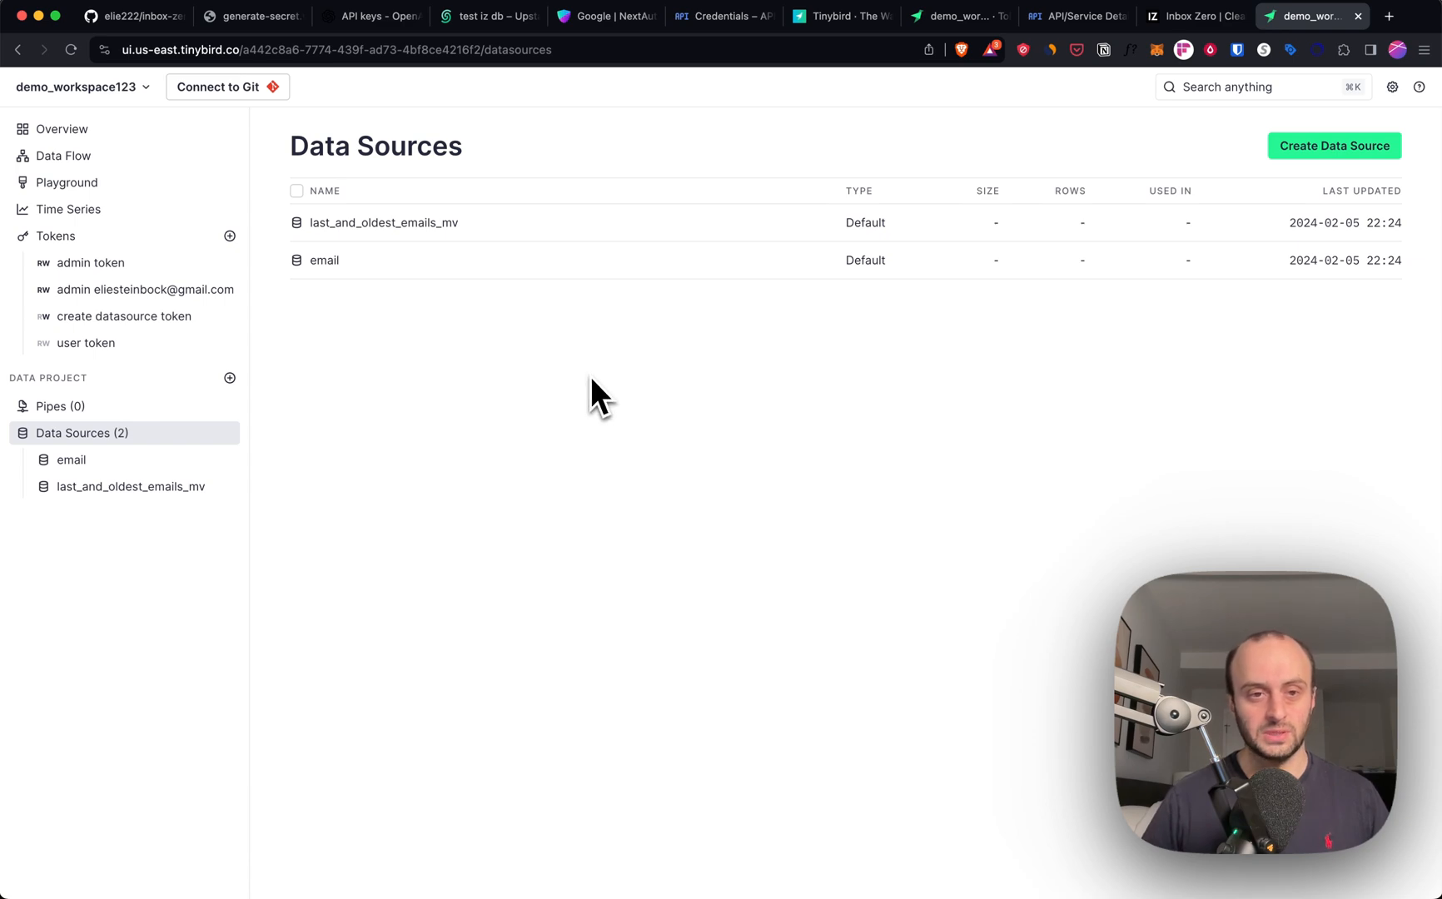
- Return to the code editor after confirming the datasources in Tinybird
key(super+Tab)
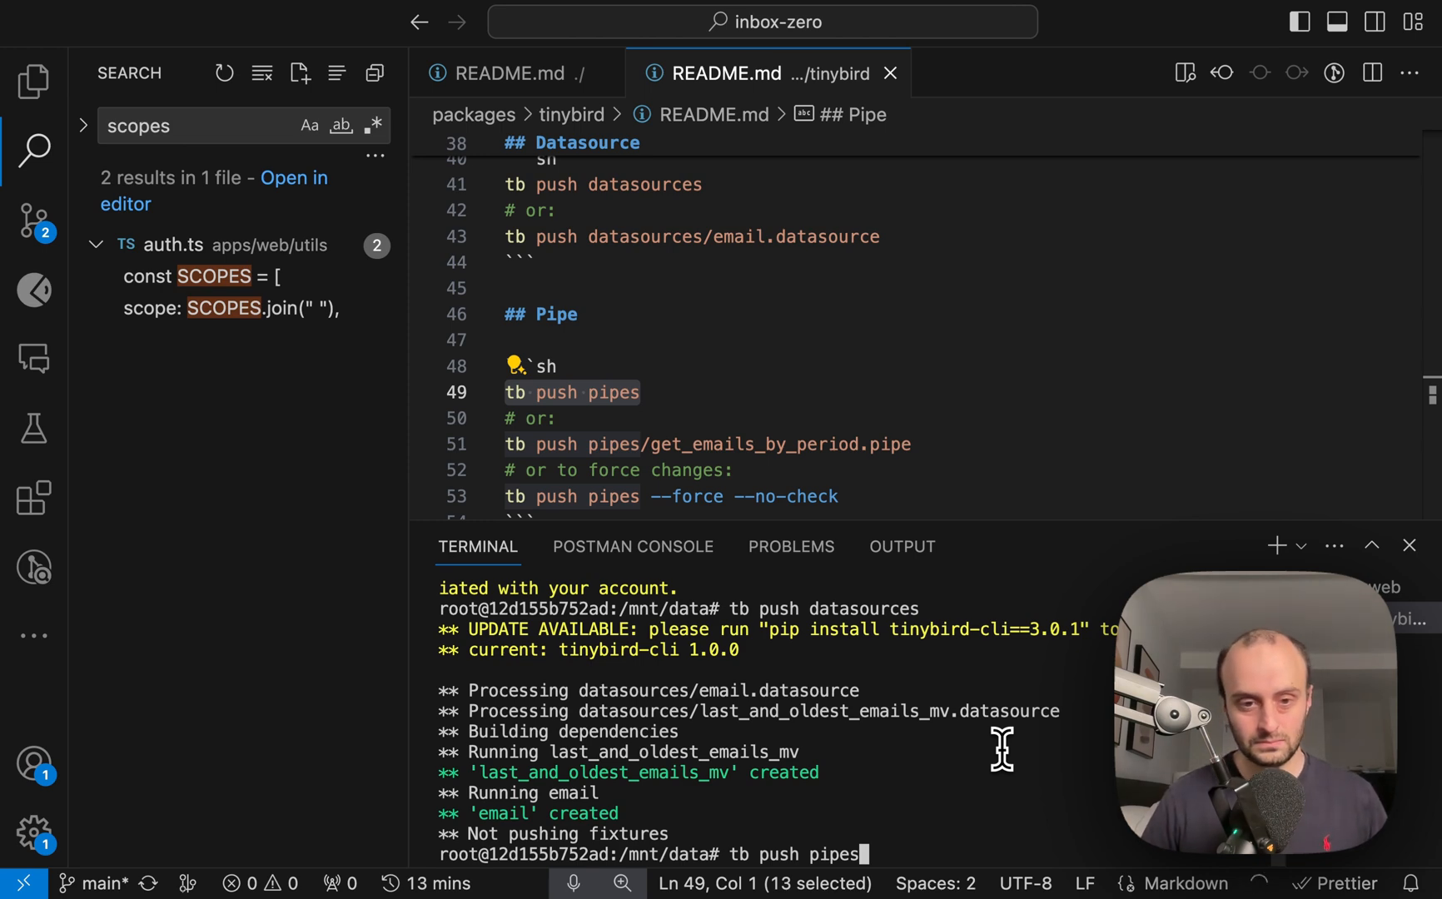
- Run 'tb push pipes' and view the 15 pipes listed in the Tinybird workspace
key(Return)
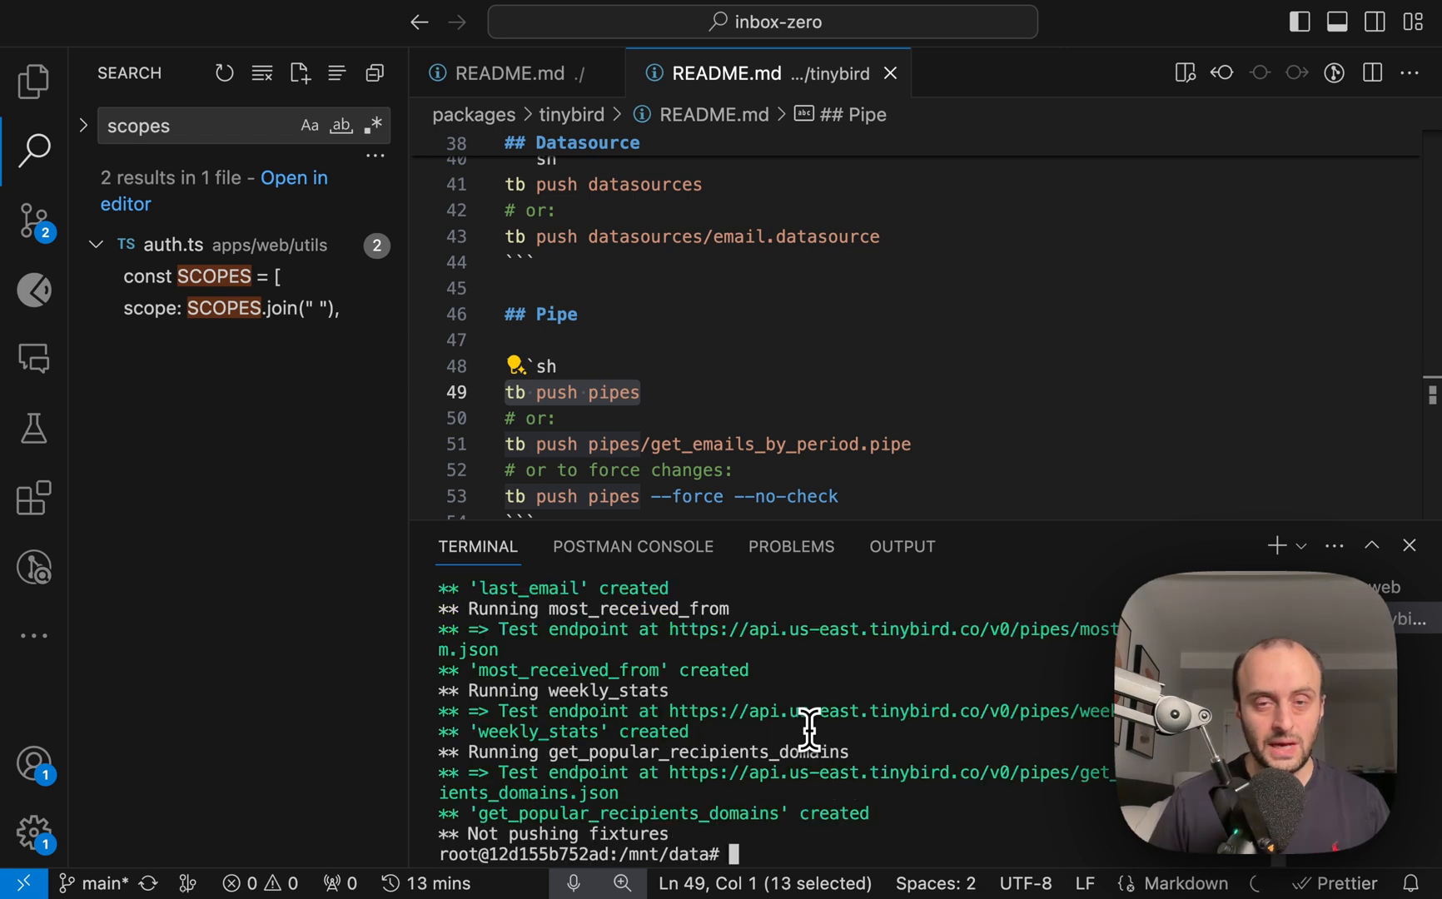
key(super+Tab)
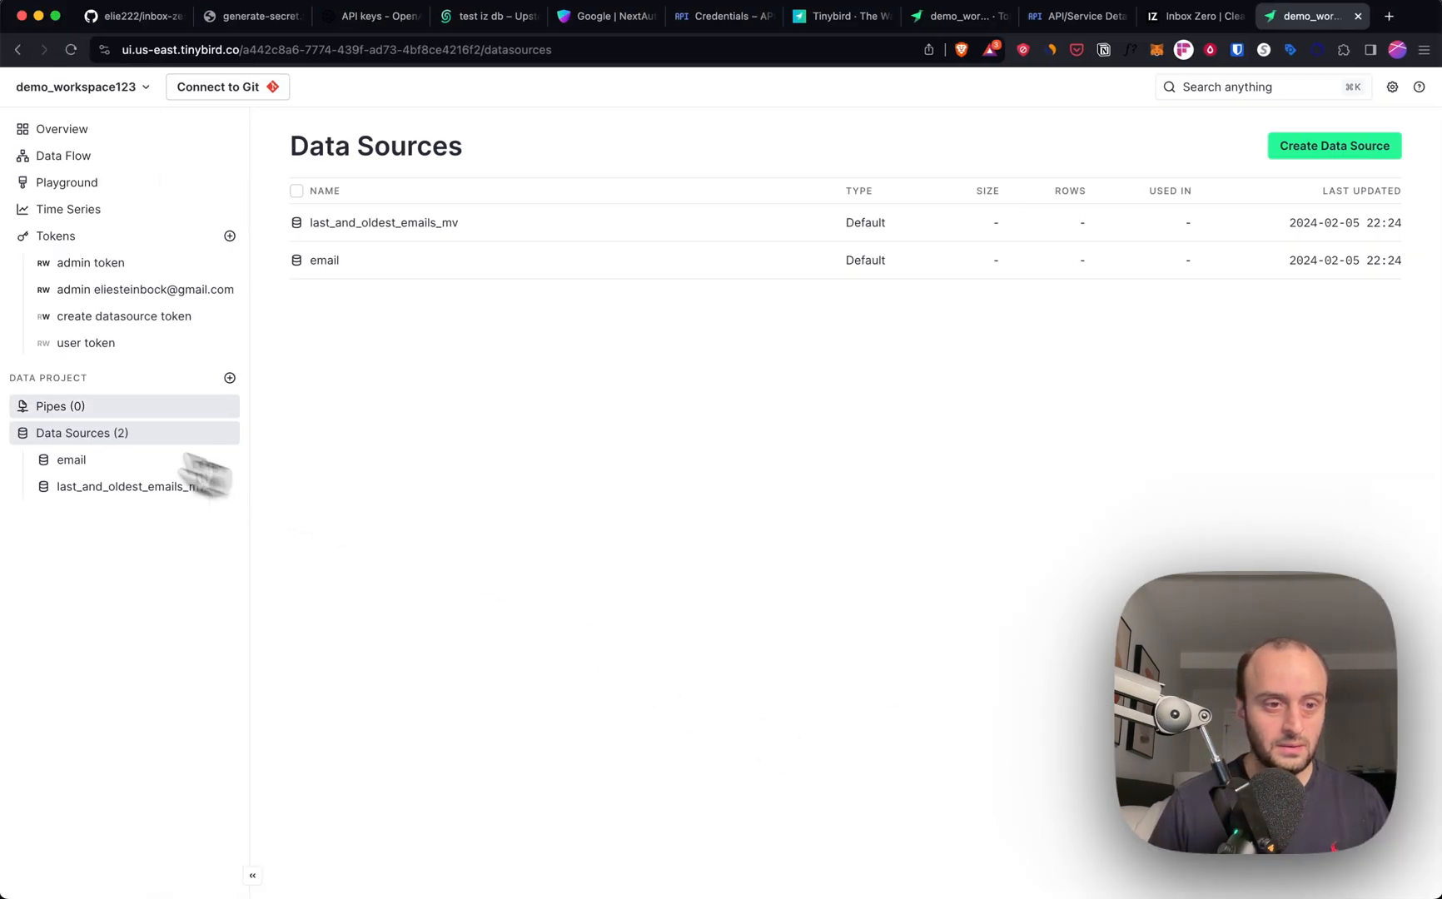
click(60, 406)
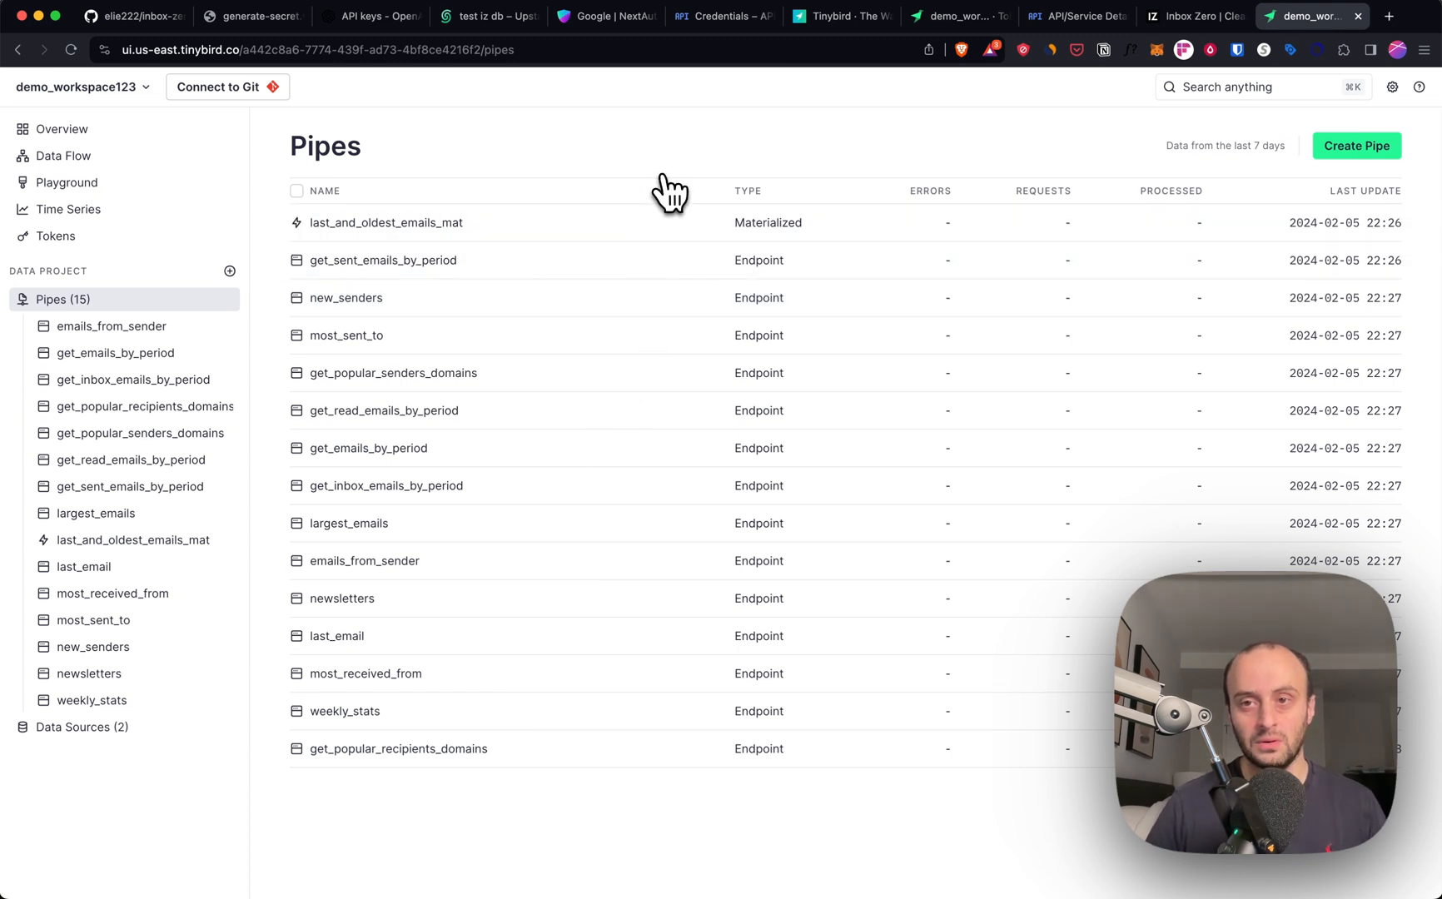
- Reload the Inbox Zero newsletters page and the Tinybird pipes list so sender stats load
key(ctrl+shift+Tab)
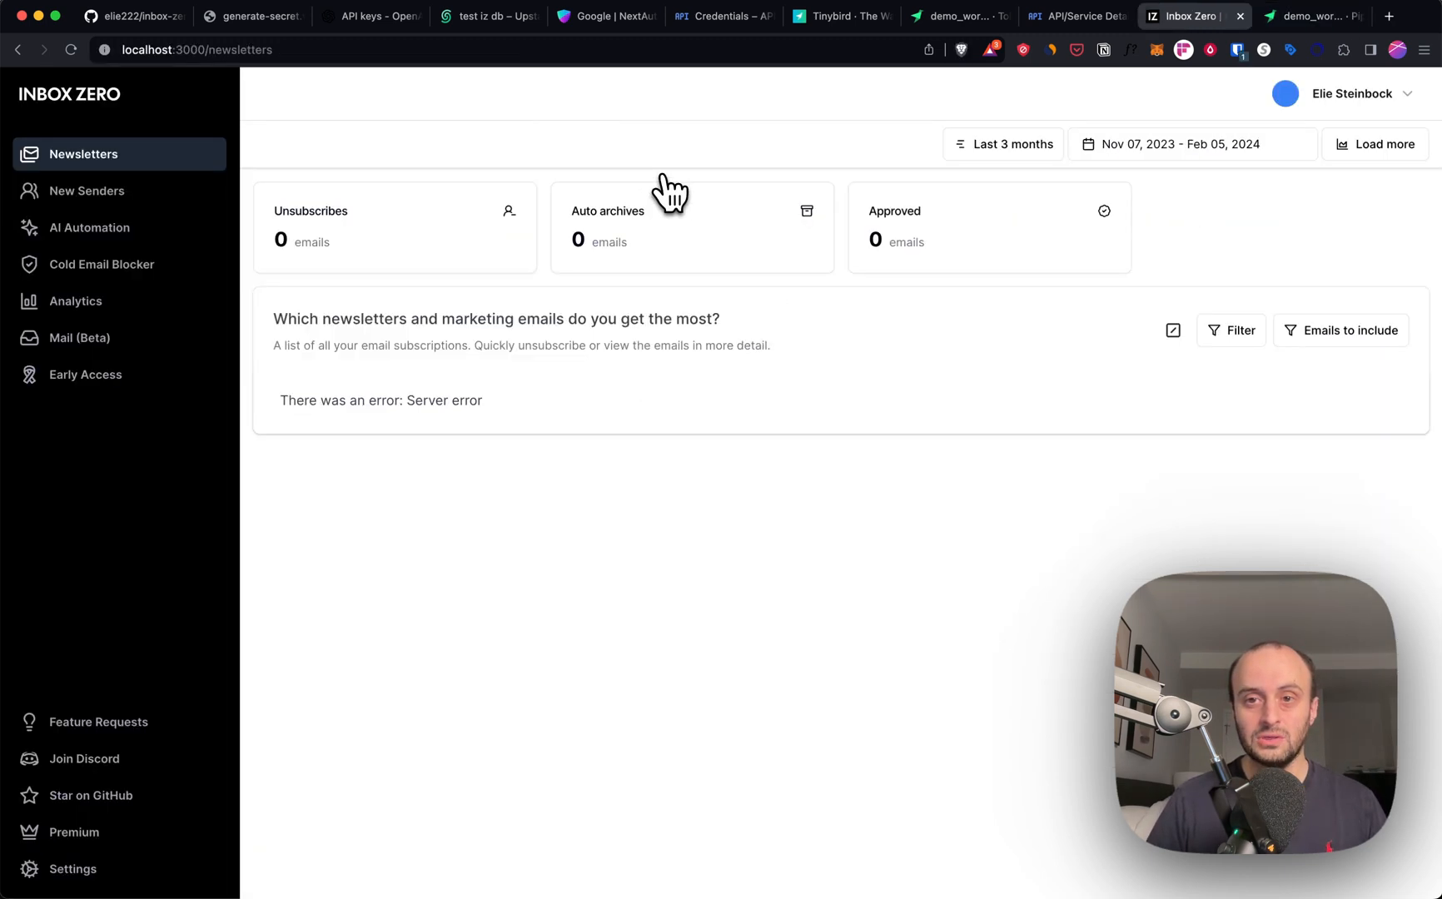
key(super+r)
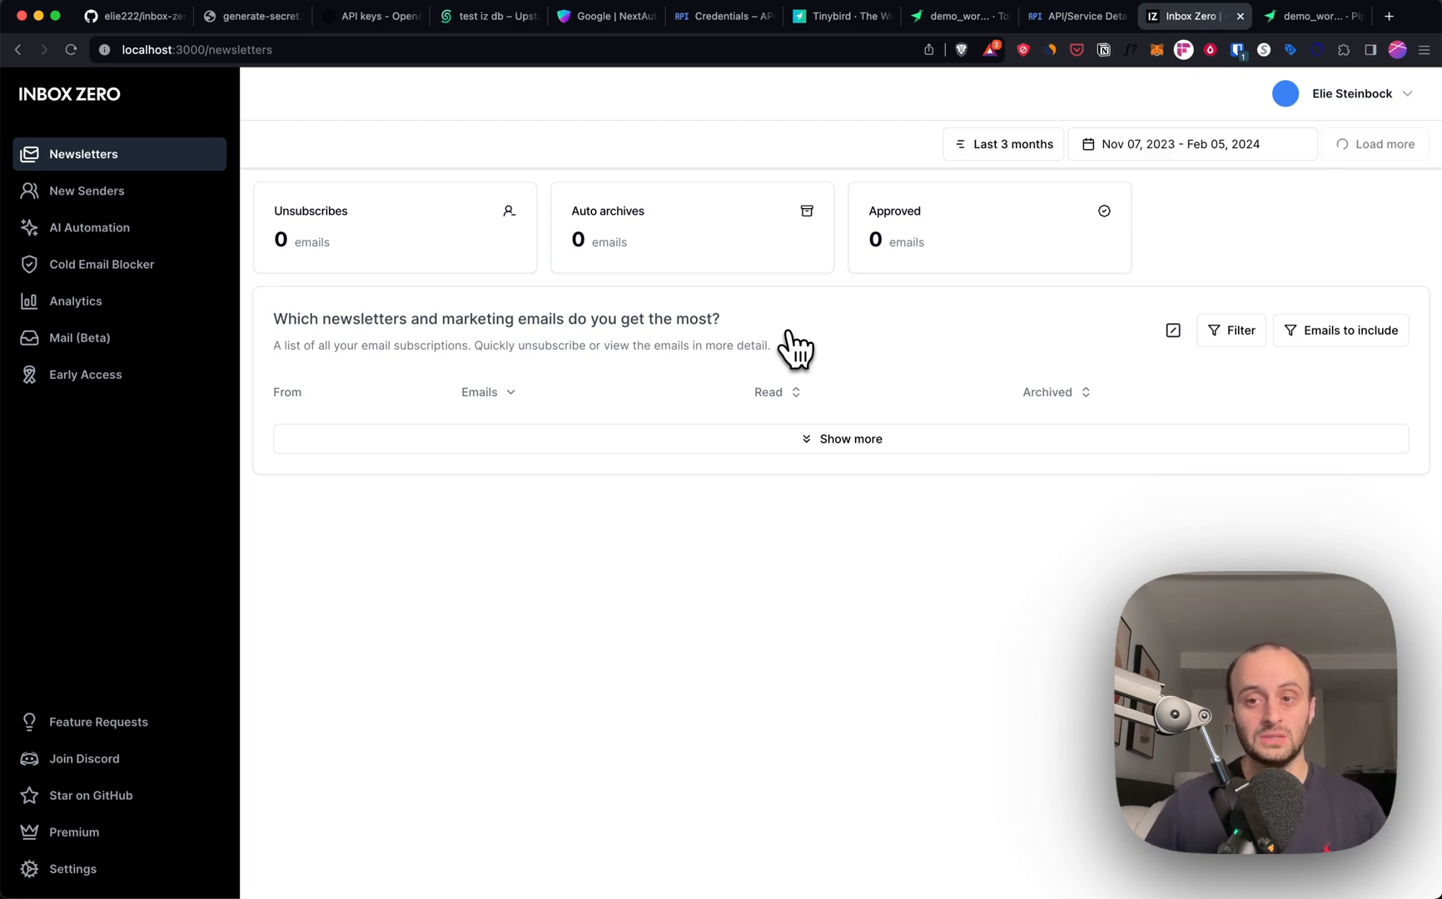
key(ctrl+Tab)
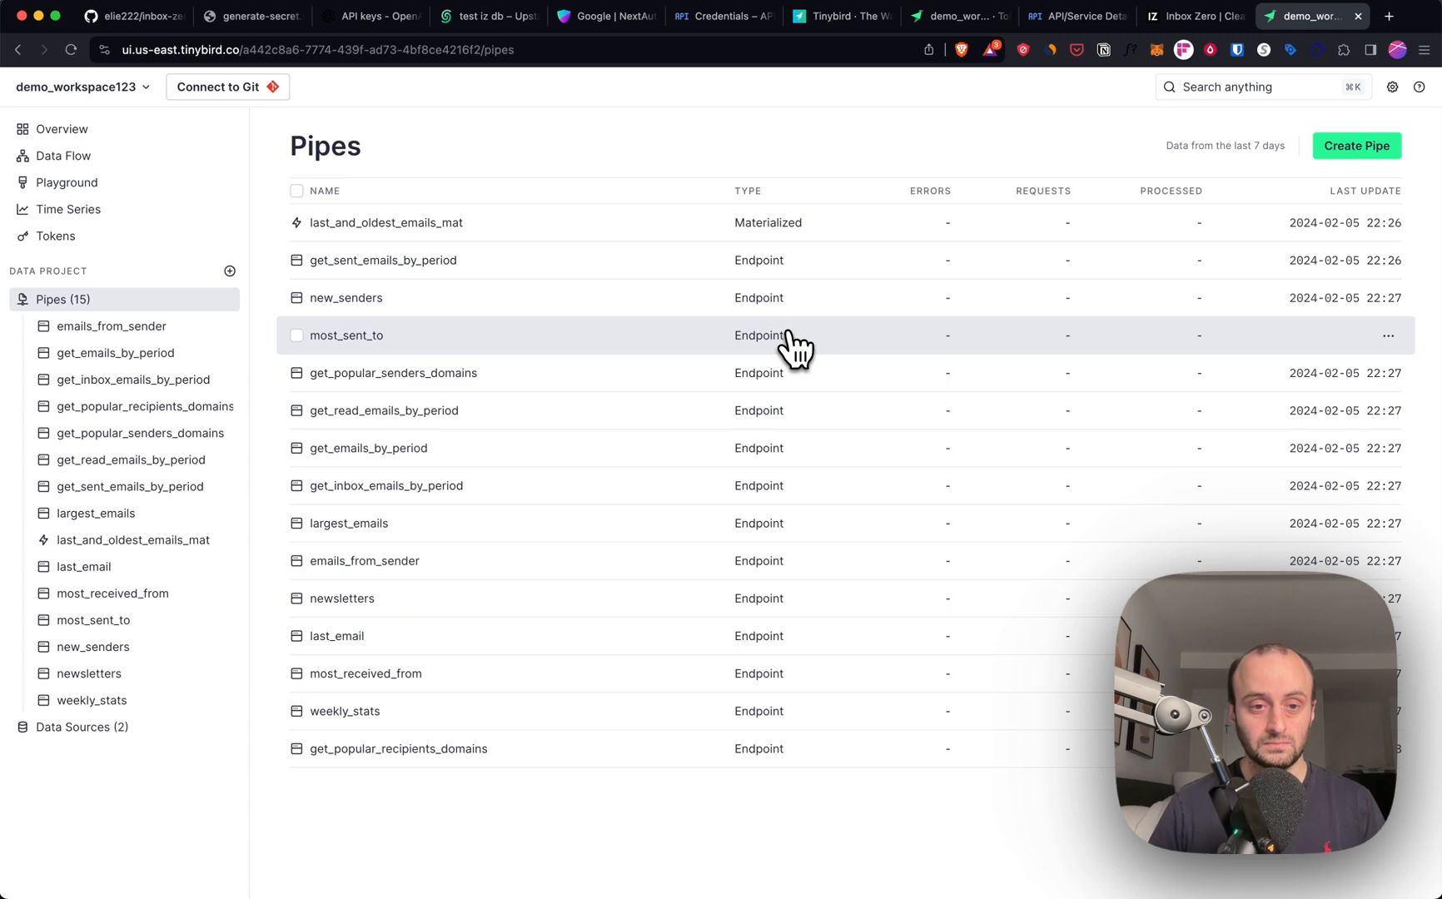
key(super+r)
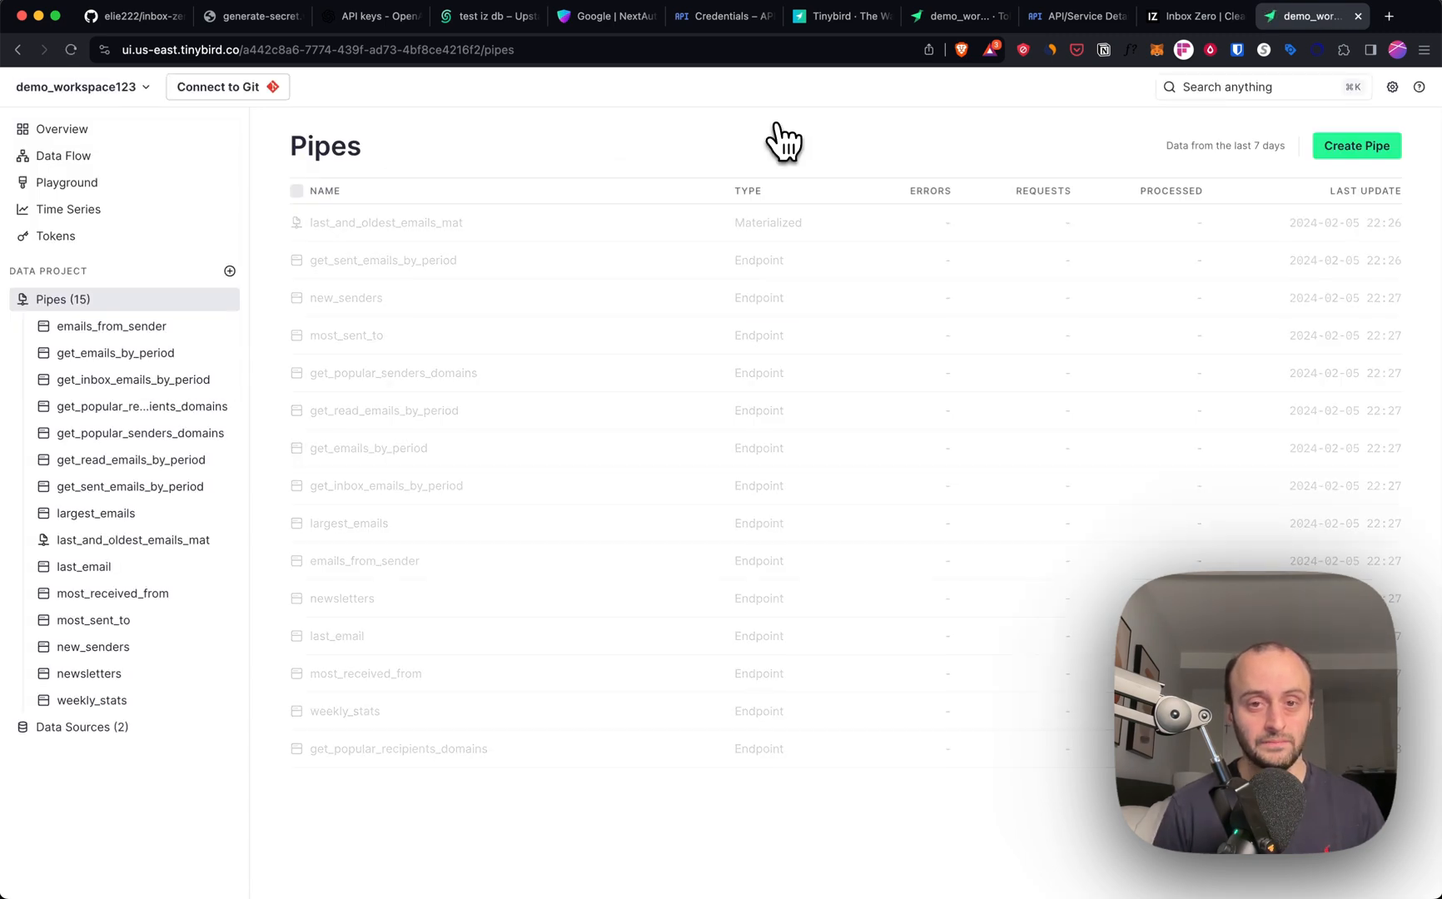
key(ctrl+shift+Tab)
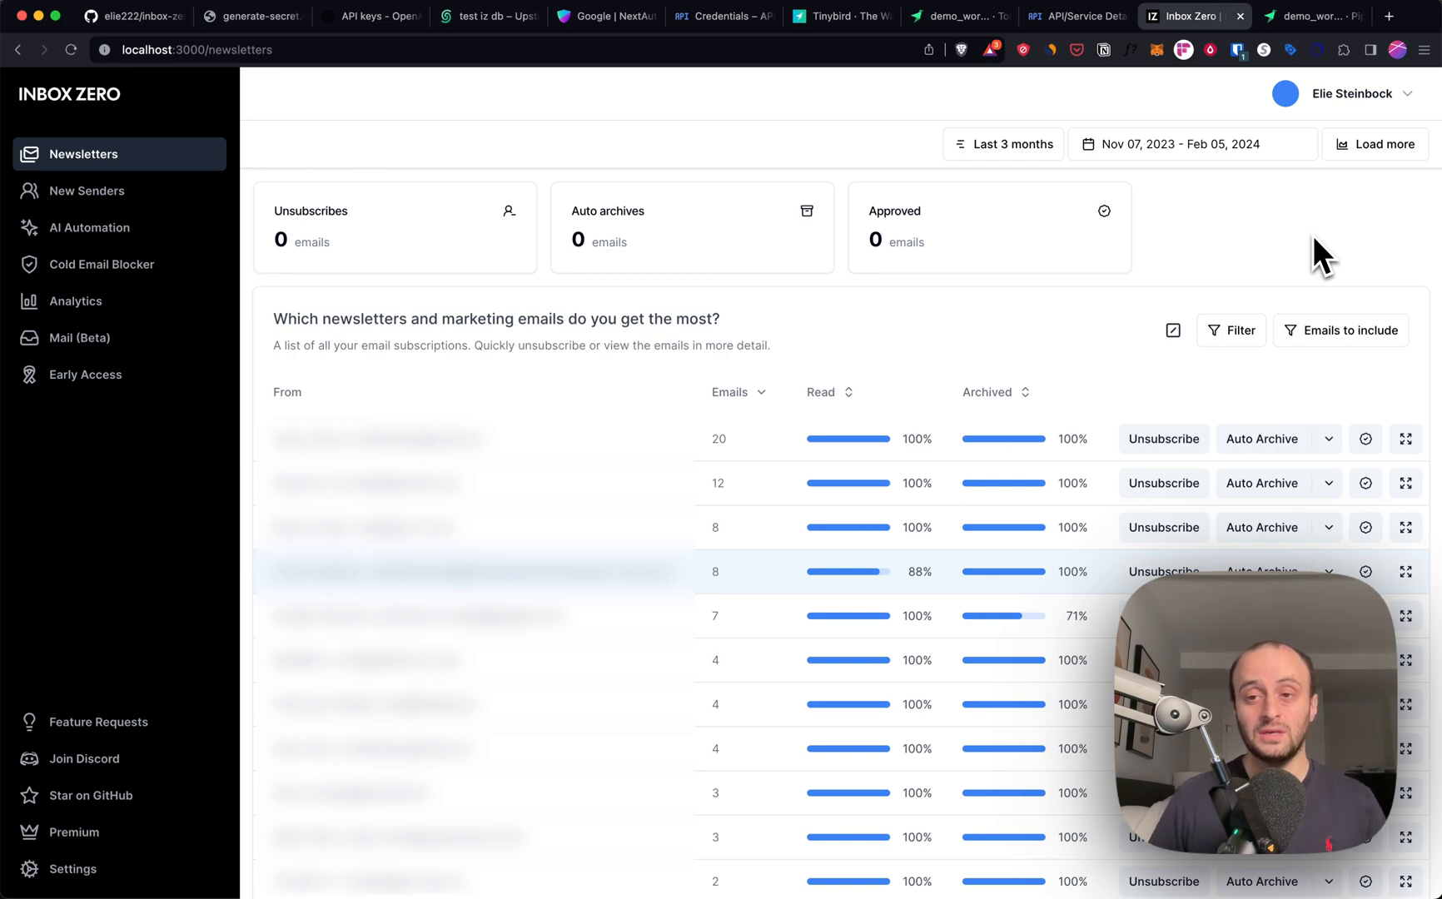
key(super+Tab)
- Switch to the main README and place the caret at the Google PubSub ngrok code block
click(992, 296)
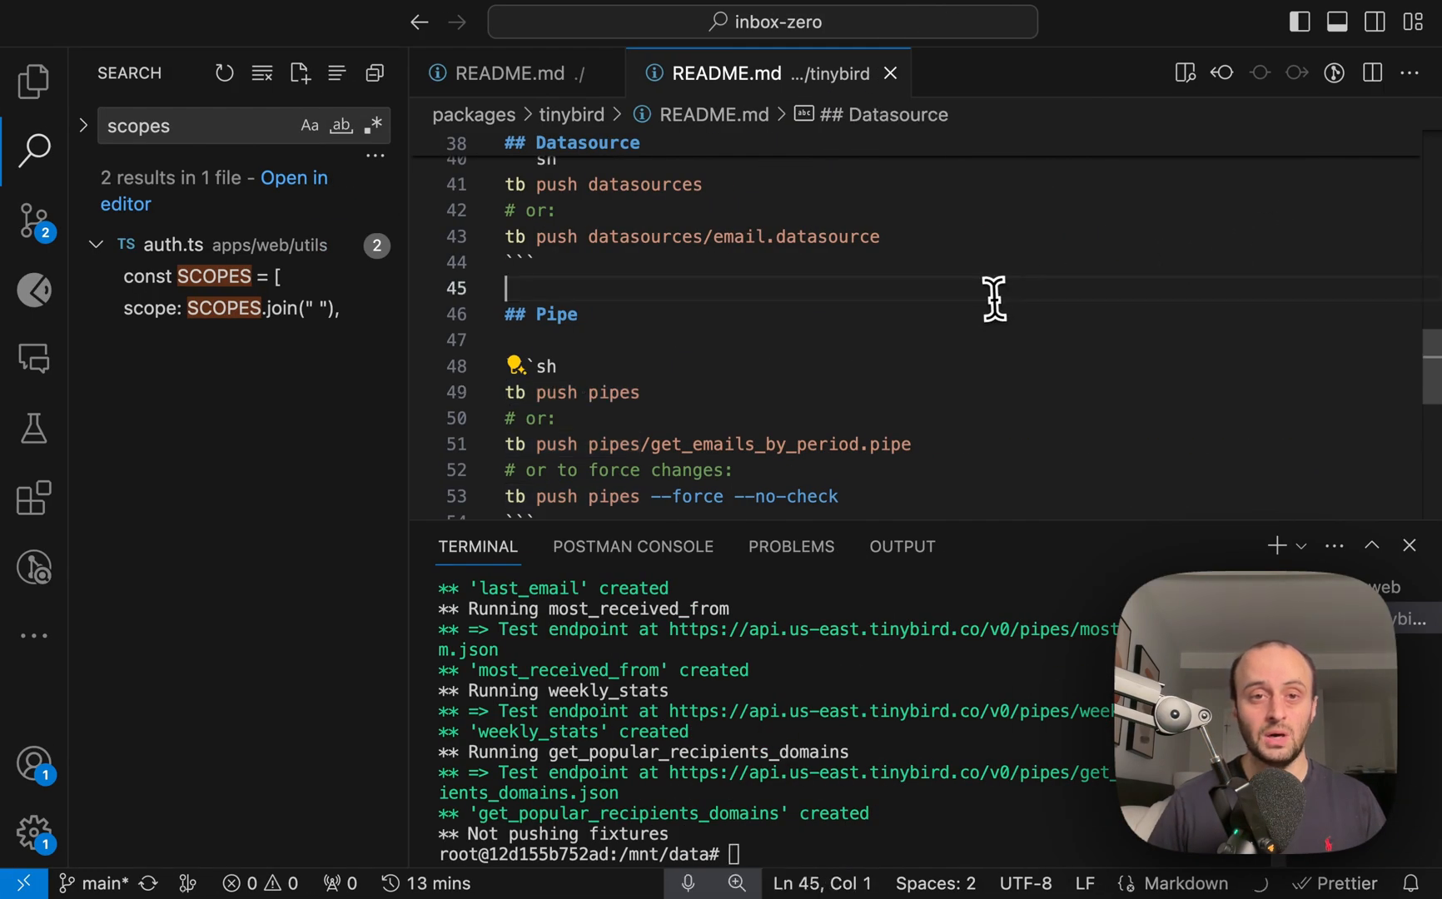
key(ctrl+Tab)
scroll(995, 302, up, 5)
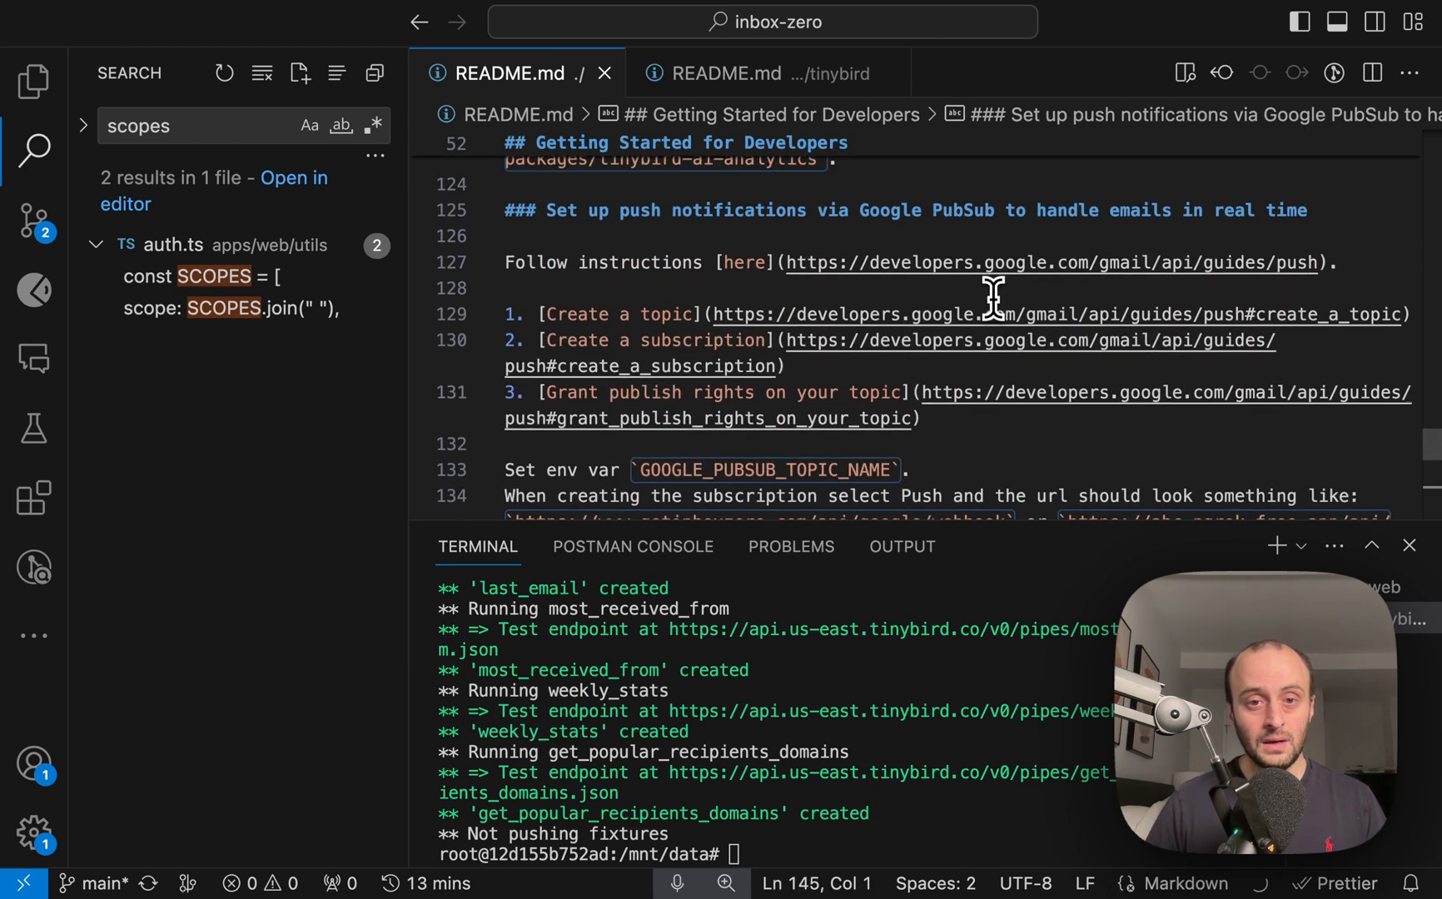
drag(609, 220, 922, 219)
click(683, 298)
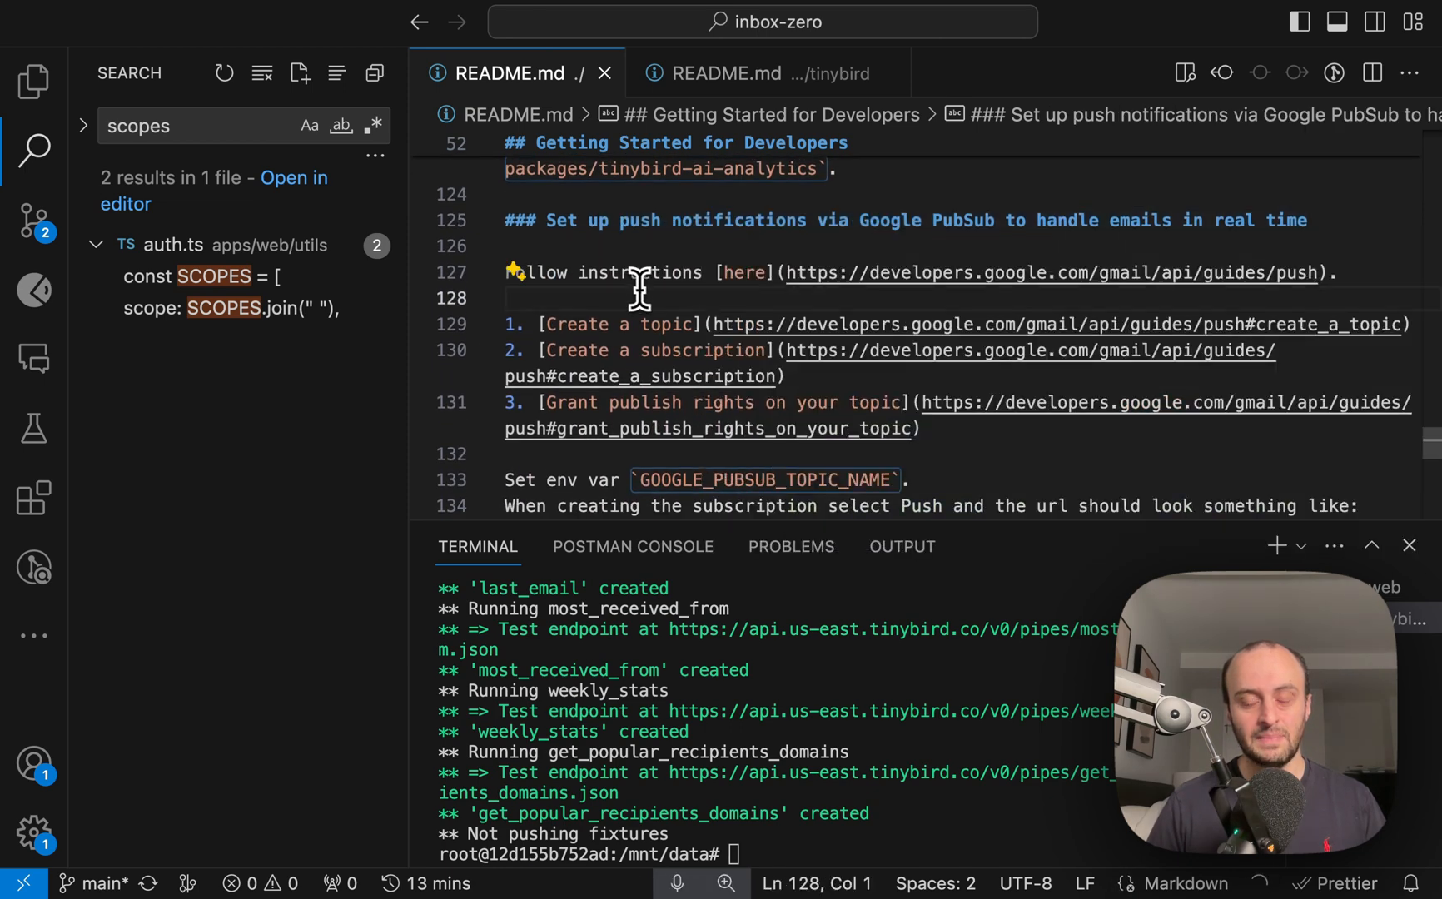
scroll(721, 271, down, 3)
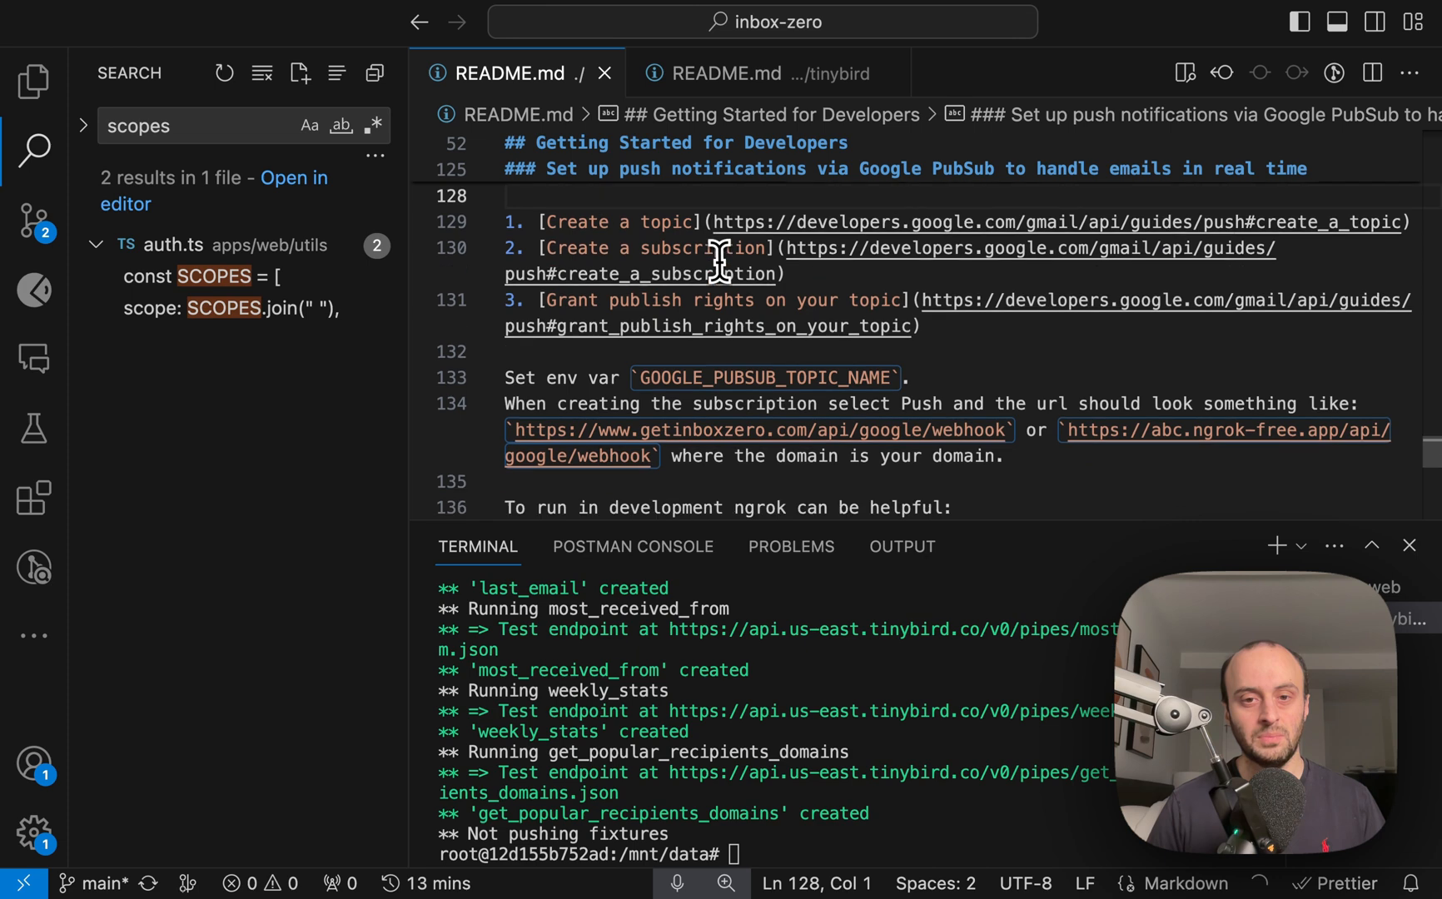
scroll(719, 281, down, 3)
click(700, 464)
click(648, 442)
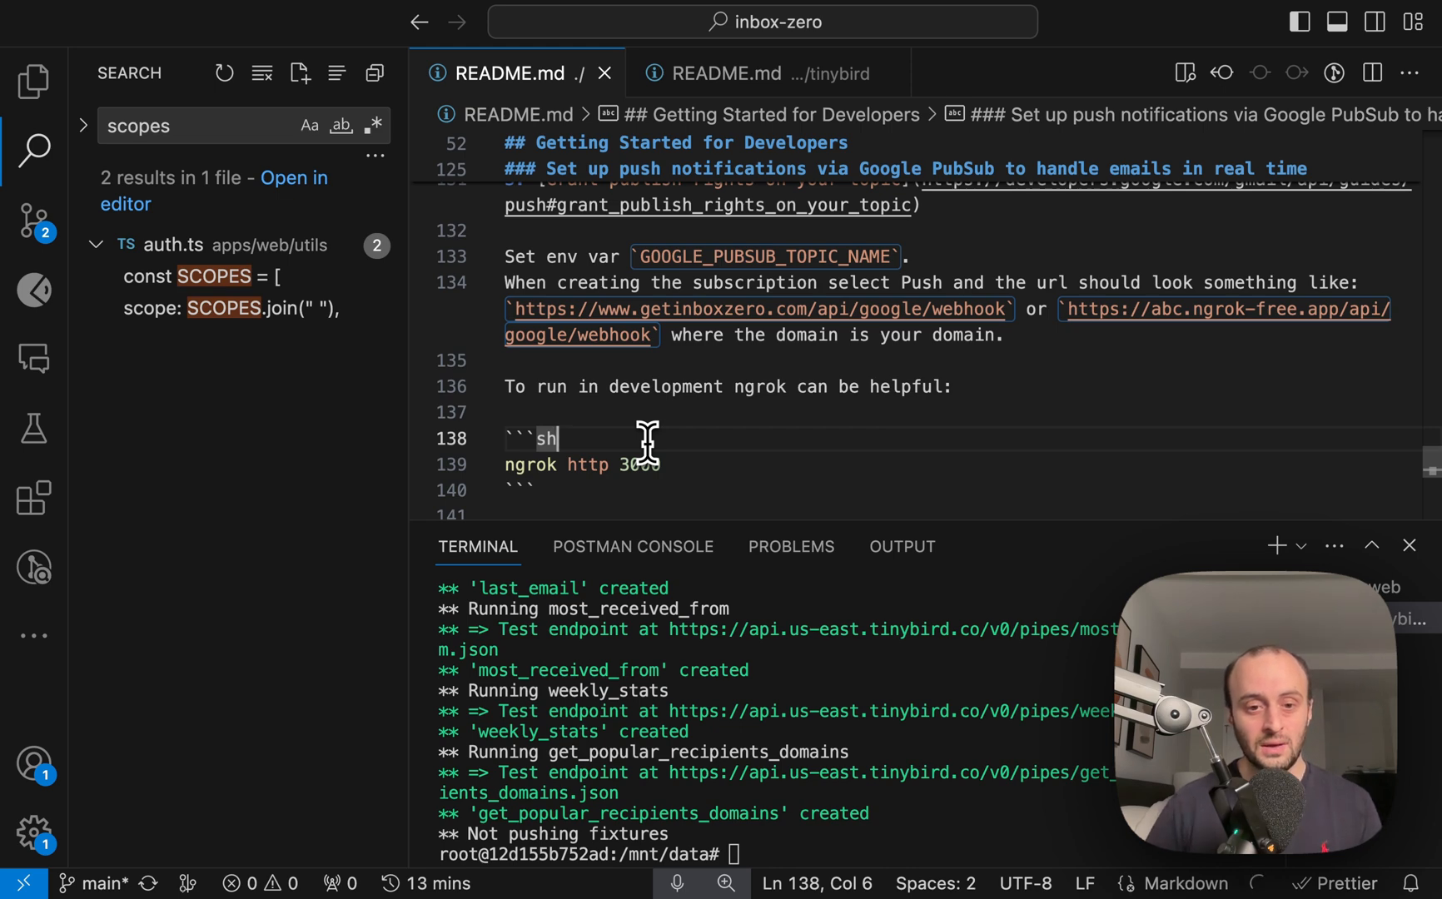
click(628, 412)
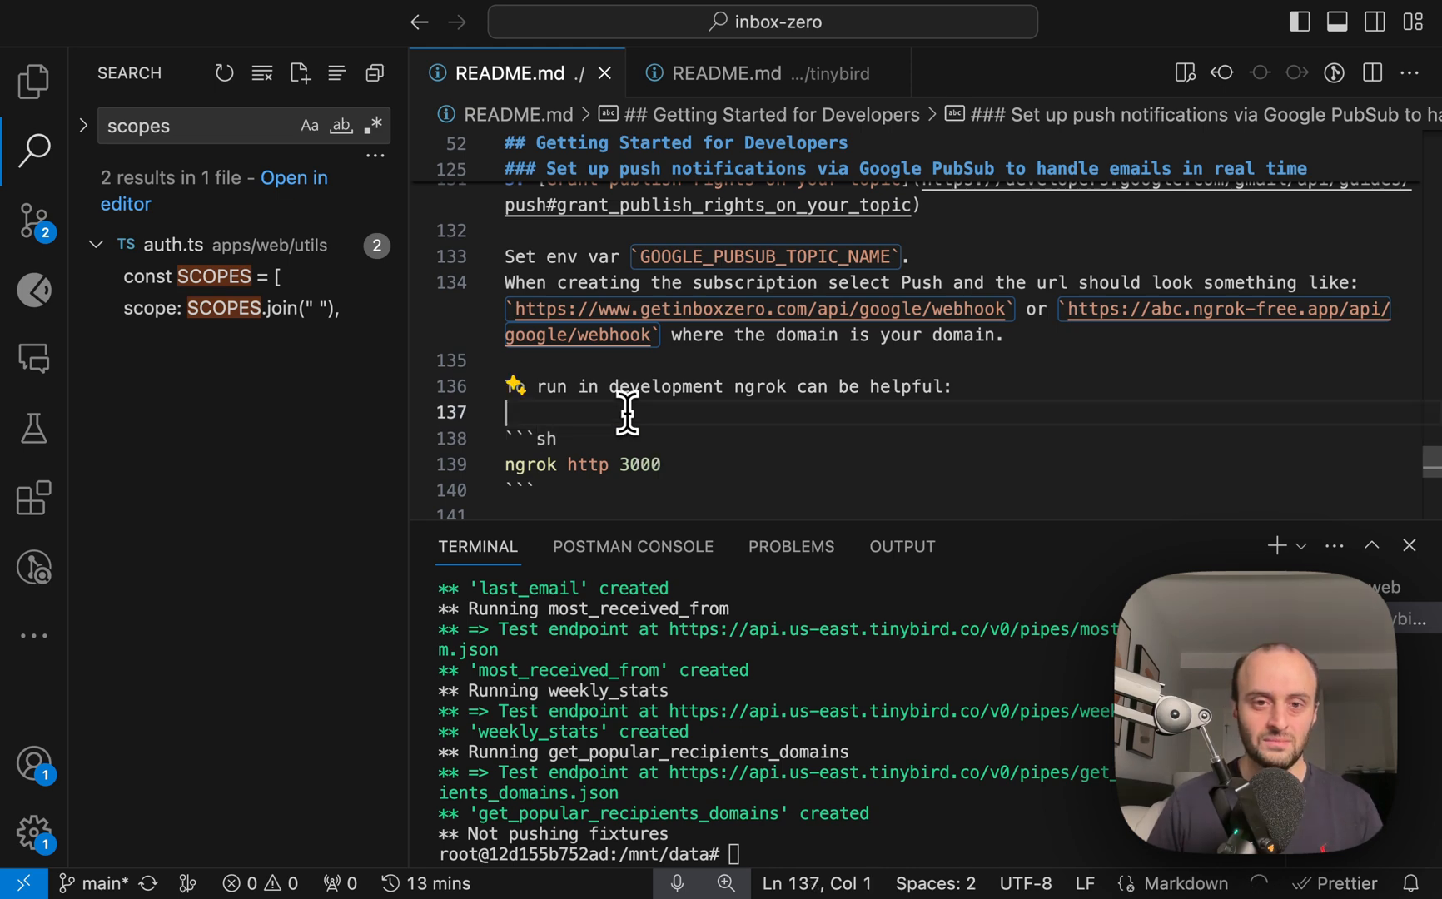